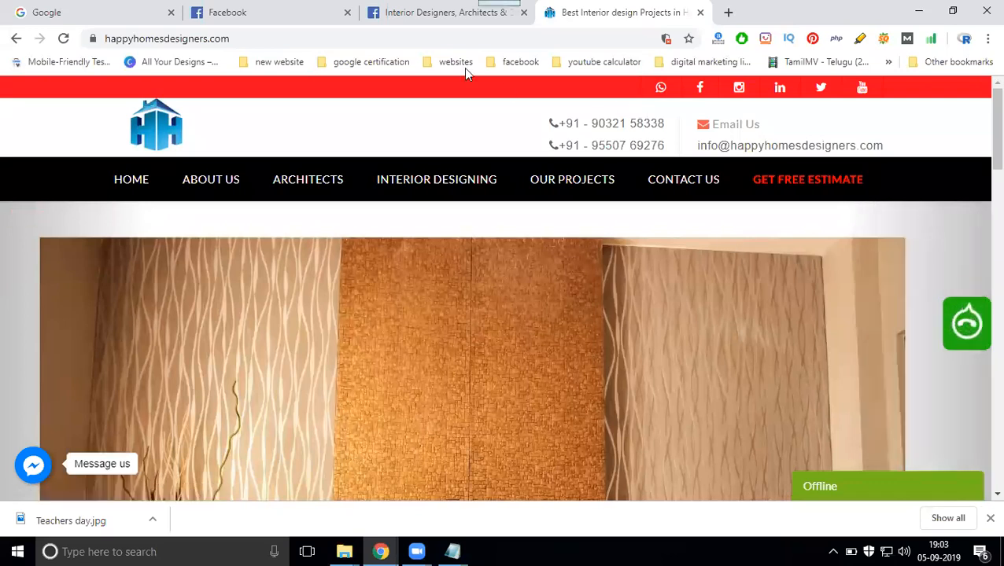
Switch to the Interior Designers, Architects & Decorator in Hyderabad Facebook page and look through its sections down to the Promote option.
{"action": "left_click", "coordinate": [398, 11]}
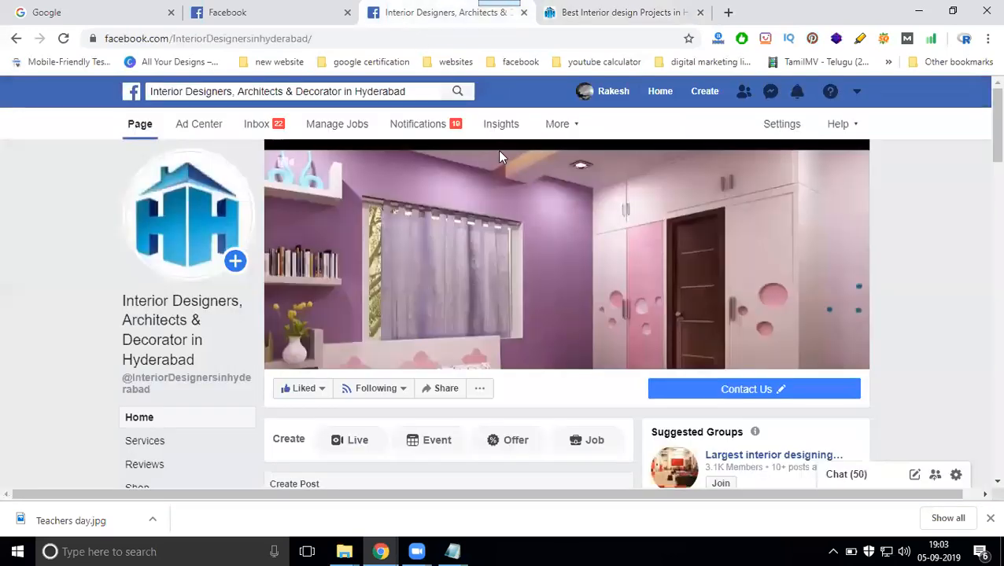
{"action": "scroll", "coordinate": [2, 217], "scroll_direction": "down", "scroll_amount": 2}
{"action": "scroll", "coordinate": [2, 217], "scroll_direction": "down", "scroll_amount": 1}
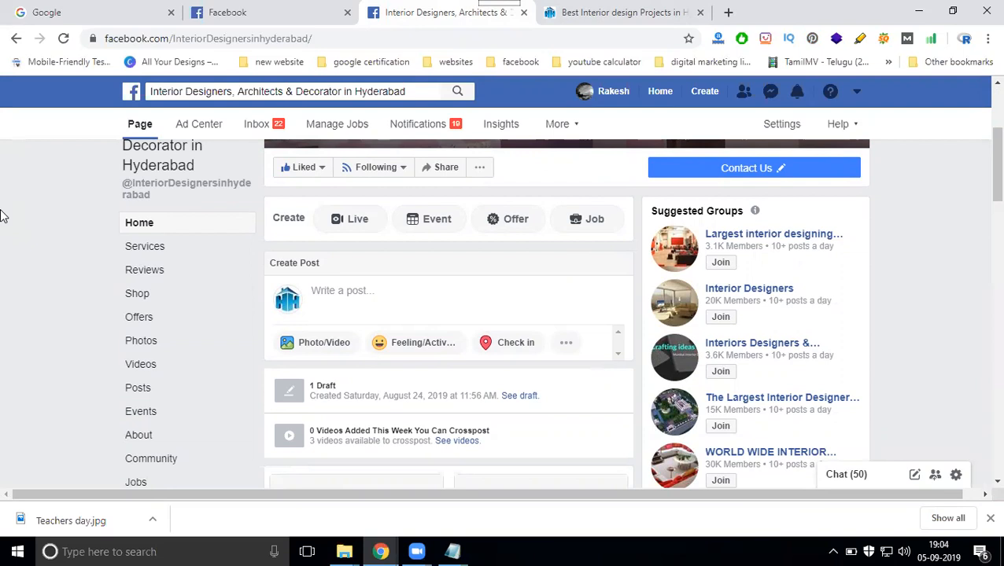
{"action": "scroll", "coordinate": [32, 314], "scroll_direction": "down", "scroll_amount": 3}
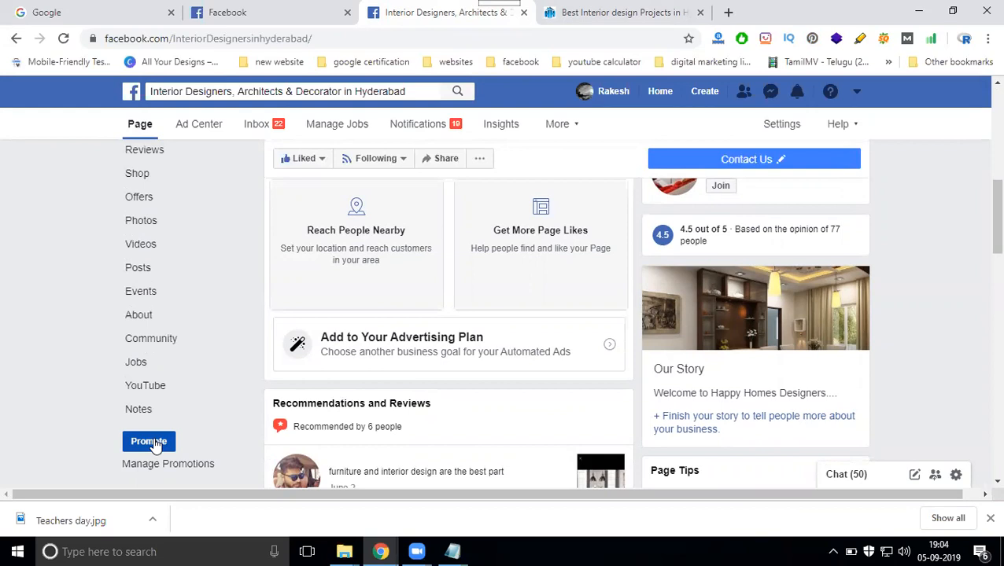
Open the Payments section of the page's settings to view the selected currency.
{"action": "left_click", "coordinate": [781, 126]}
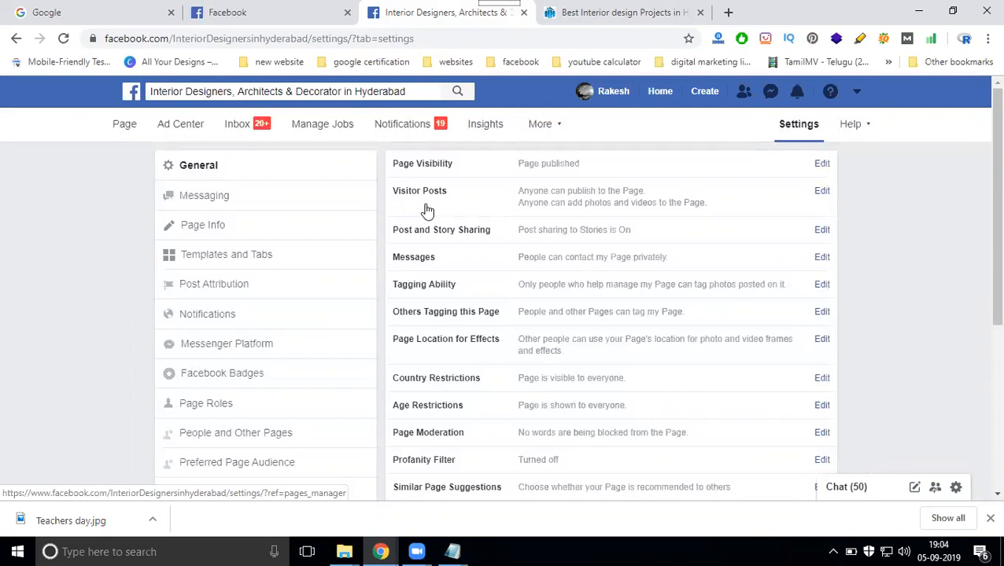
{"action": "scroll", "coordinate": [240, 236], "scroll_direction": "down", "scroll_amount": 5}
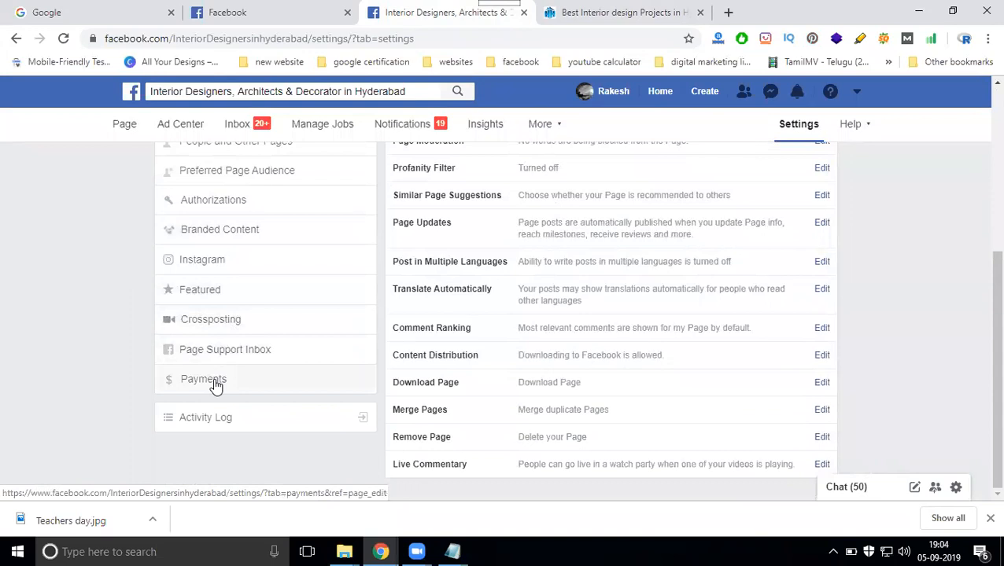
{"action": "left_click", "coordinate": [215, 384]}
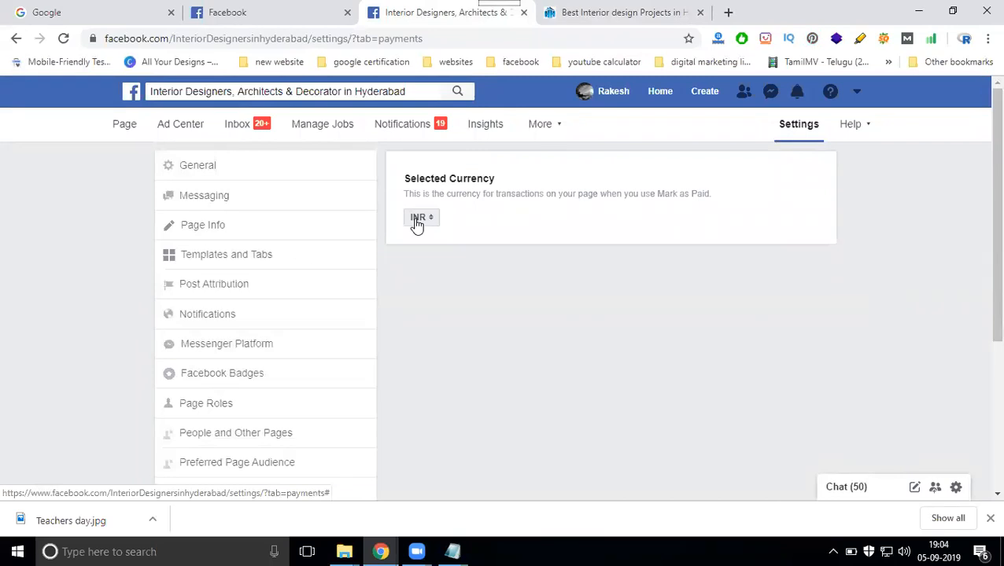
Return to the business page and open its Promote options.
{"action": "left_click", "coordinate": [121, 129]}
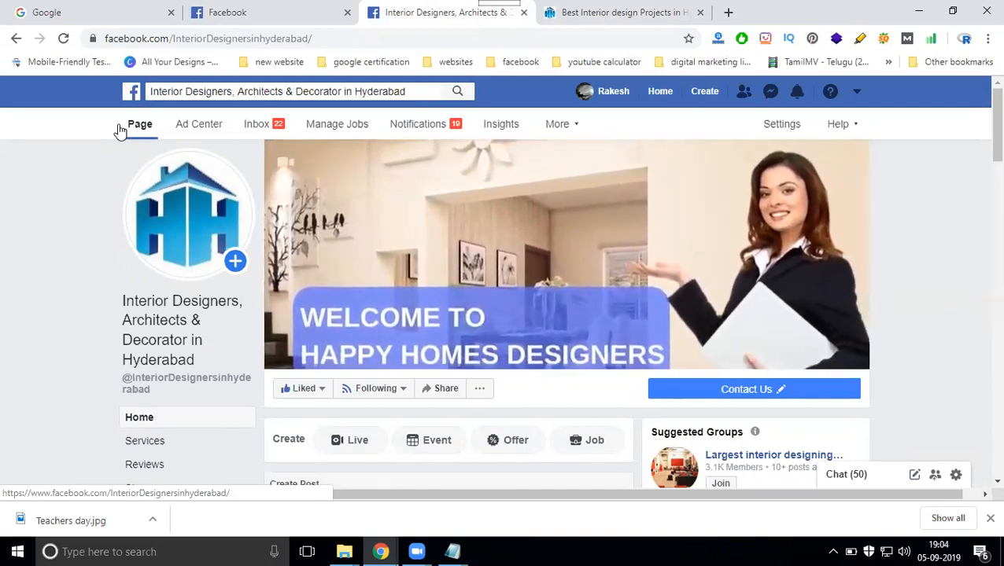
{"action": "scroll", "coordinate": [4, 322], "scroll_direction": "down", "scroll_amount": 4}
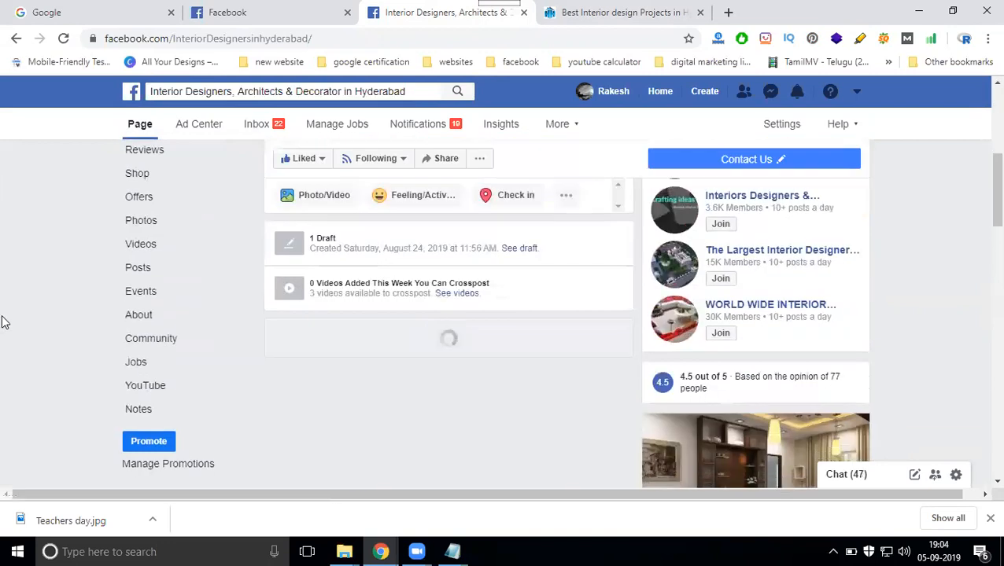
{"action": "left_click", "coordinate": [142, 444]}
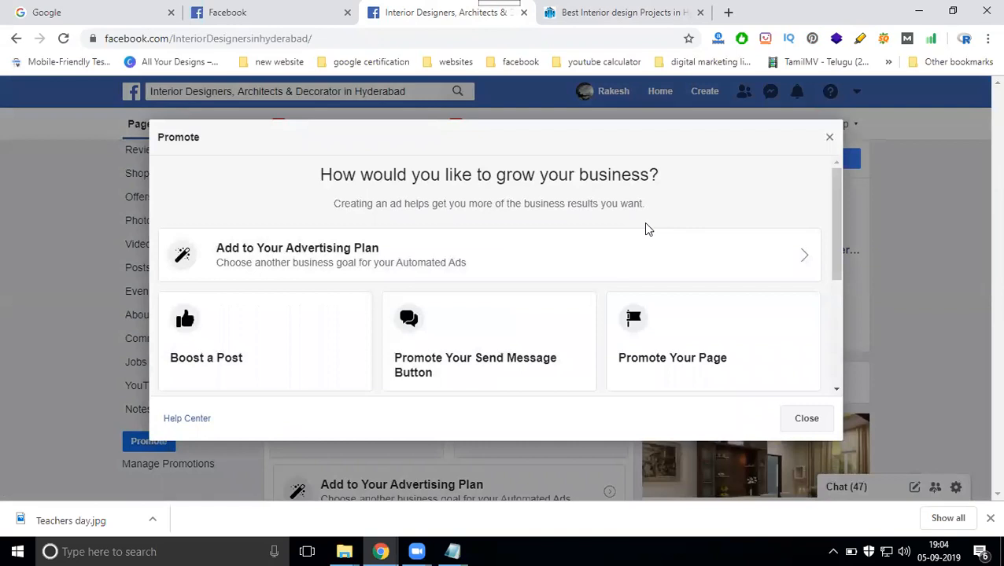
Look through the available promotion goals and choose Promote Your Business Locally.
{"action": "scroll", "coordinate": [646, 228], "scroll_direction": "down", "scroll_amount": 2}
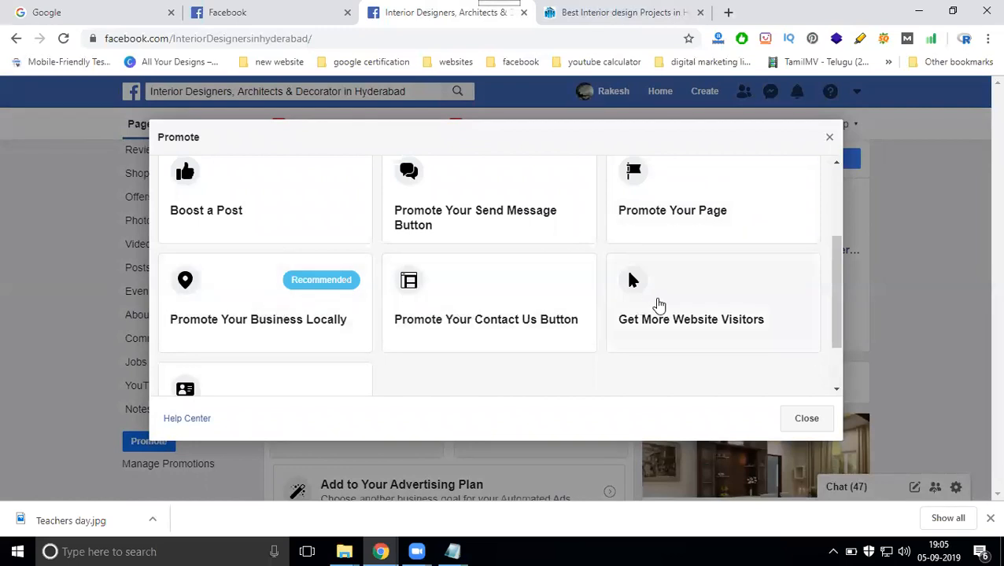
{"action": "scroll", "coordinate": [659, 306], "scroll_direction": "down", "scroll_amount": 1}
{"action": "scroll", "coordinate": [661, 306], "scroll_direction": "down", "scroll_amount": 1}
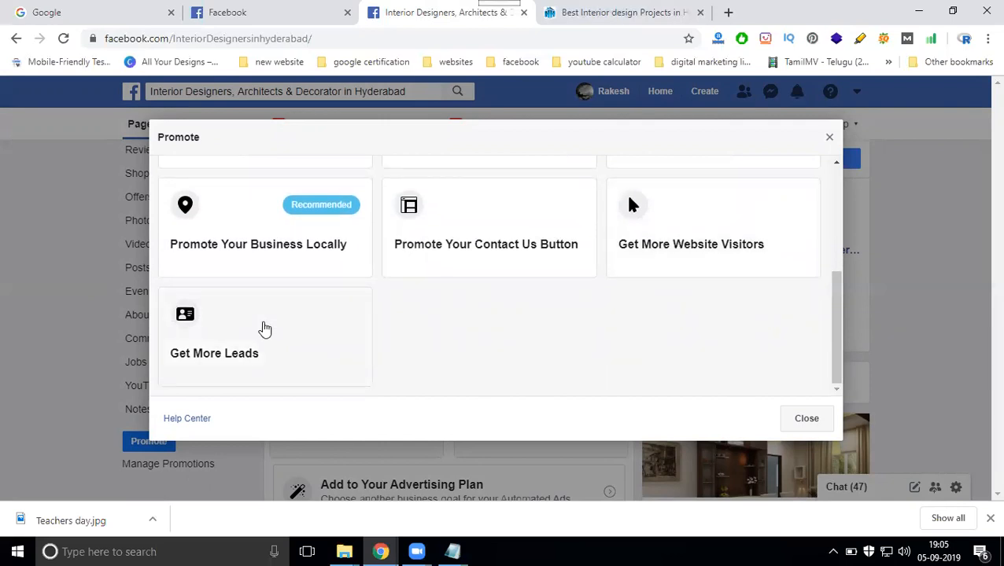
{"action": "scroll", "coordinate": [264, 329], "scroll_direction": "up", "scroll_amount": 1}
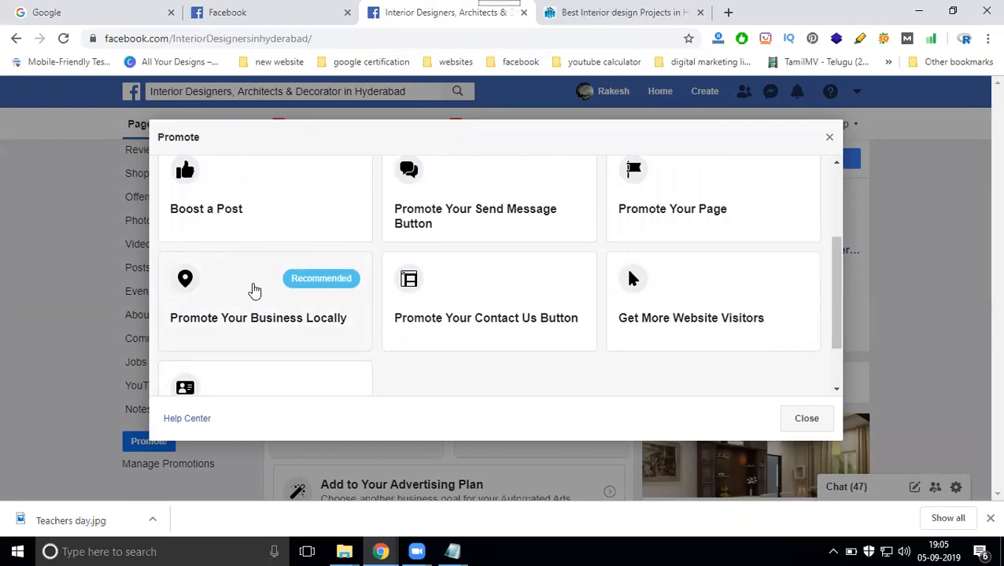
{"action": "left_click", "coordinate": [254, 291]}
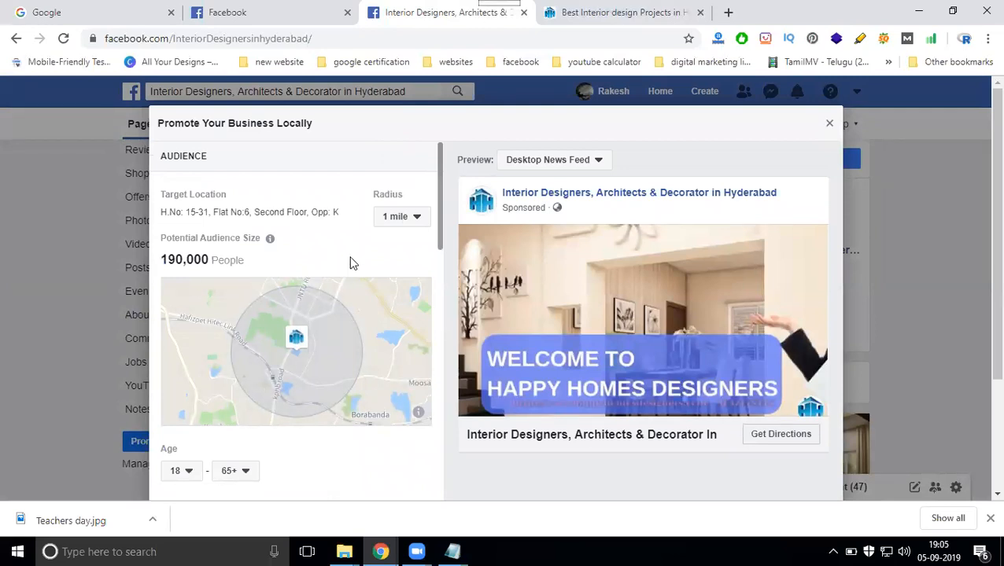
Open the target radius choices, and switch to Google to search for "1 mile in km".
{"action": "left_click", "coordinate": [398, 222]}
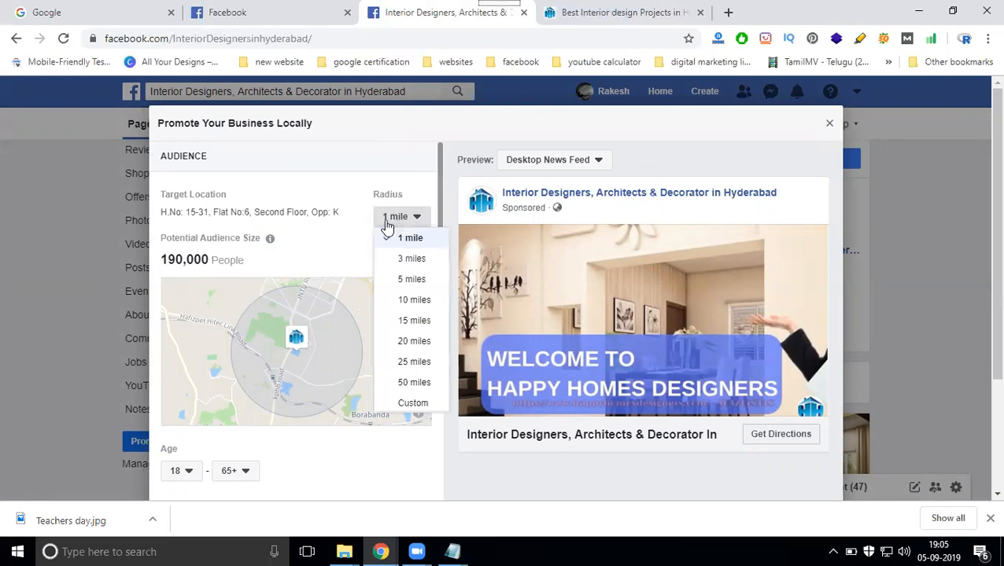
{"action": "left_click", "coordinate": [85, 14]}
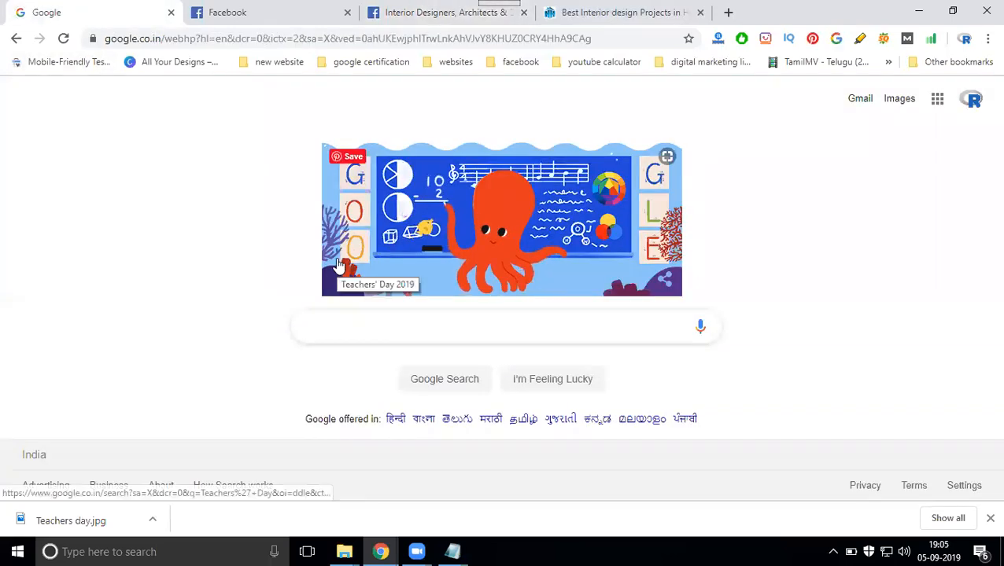
{"action": "type", "text": "1 mile in km"}
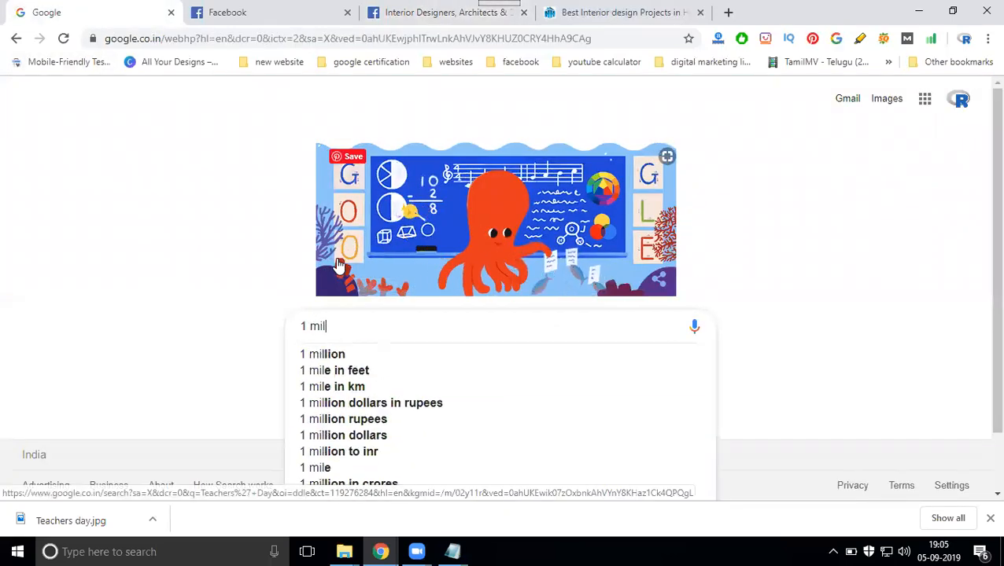
{"action": "key", "text": "Return"}
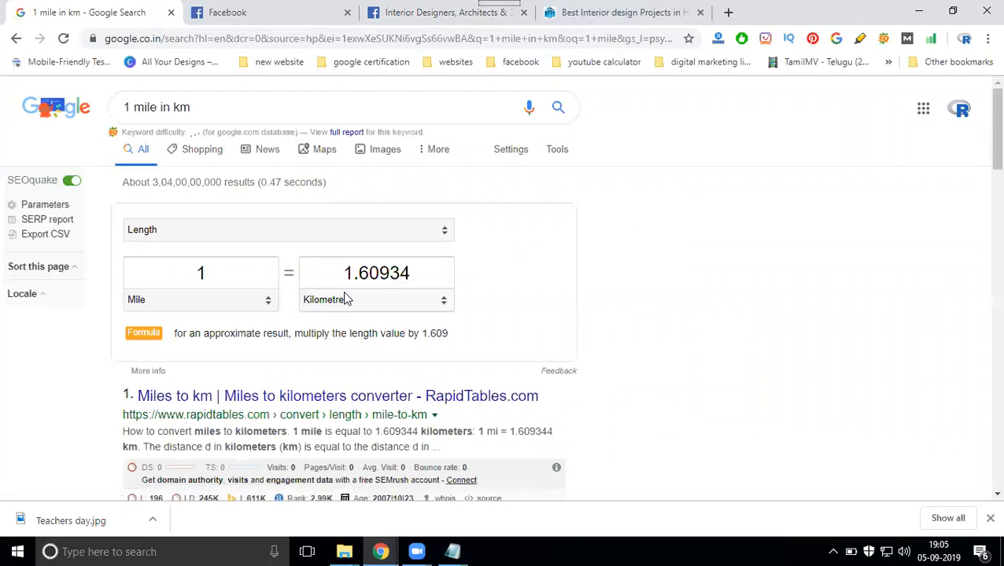
Return to the Facebook local promotion and set the target radius to 10 miles.
{"action": "left_click", "coordinate": [594, 19]}
{"action": "left_click", "coordinate": [419, 14]}
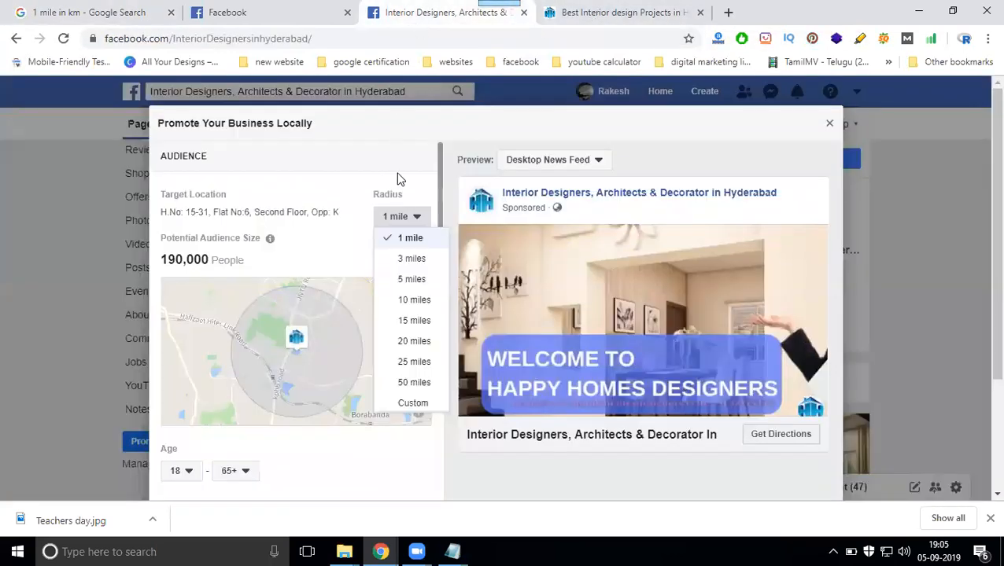
{"action": "left_click", "coordinate": [405, 300]}
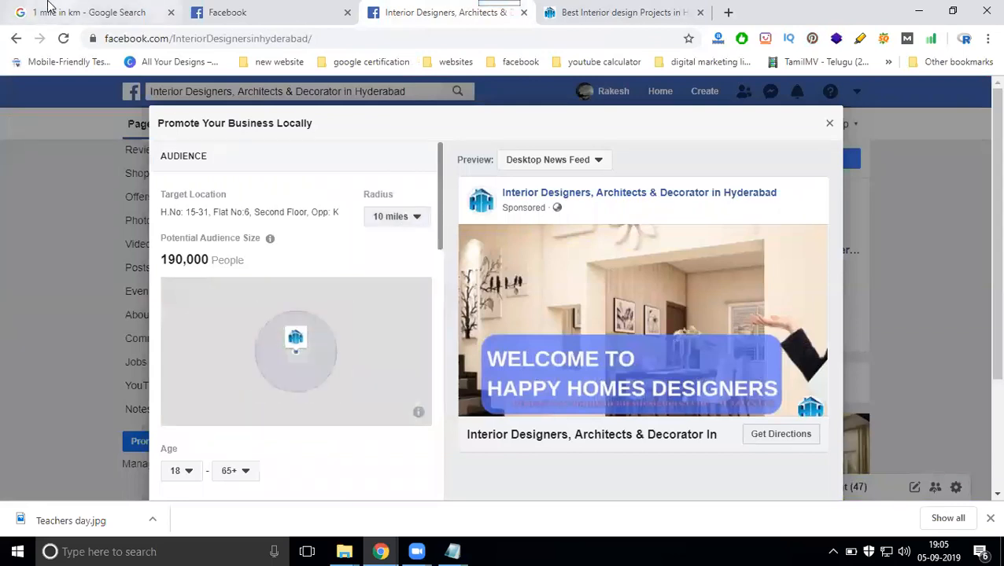
Switch to the Google conversion page and search for "10 mile in km".
{"action": "left_click", "coordinate": [50, 12]}
{"action": "double_click", "coordinate": [212, 270]}
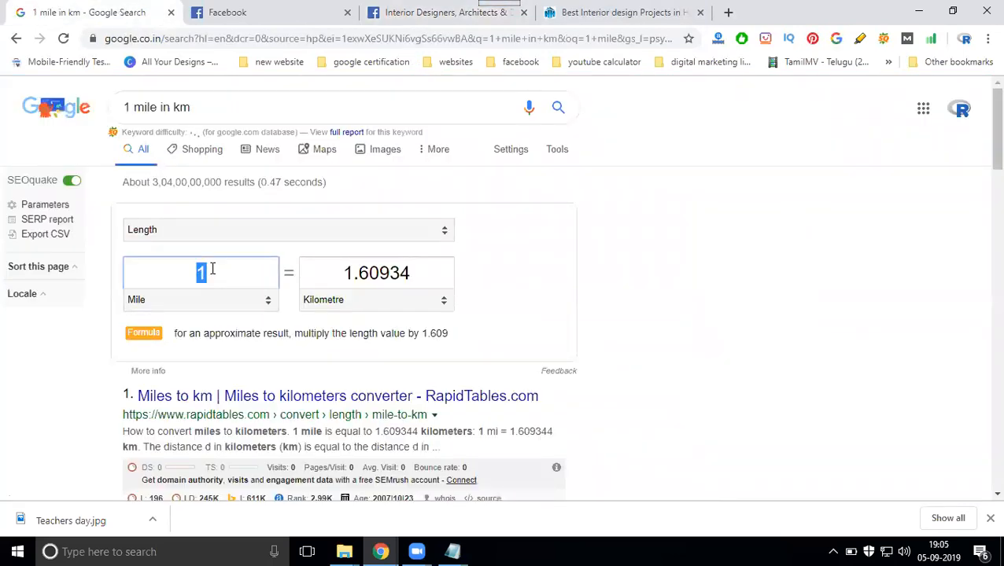
{"action": "left_click", "coordinate": [212, 270]}
{"action": "left_click", "coordinate": [127, 107]}
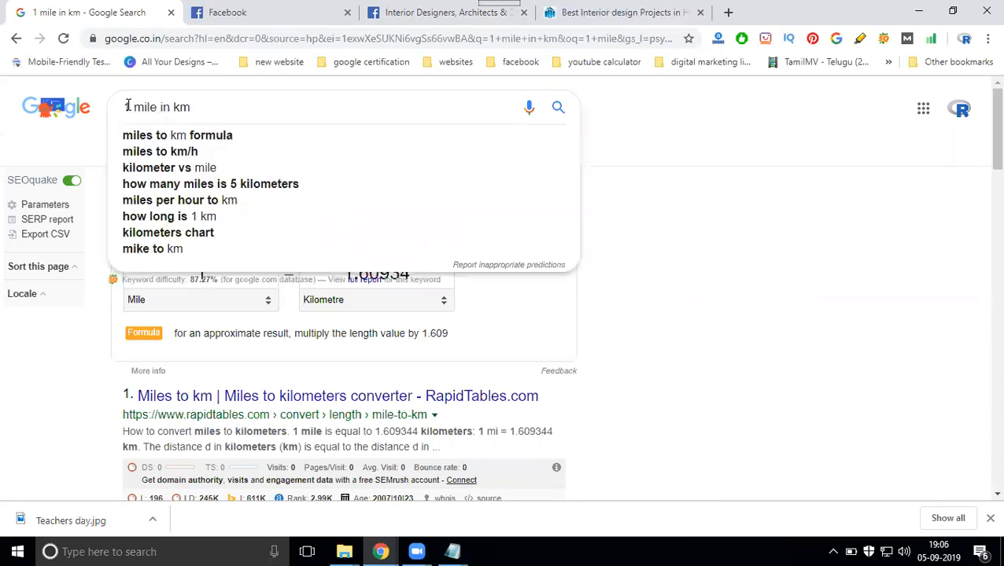
{"action": "key", "text": "Return"}
{"action": "left_click", "coordinate": [127, 107]}
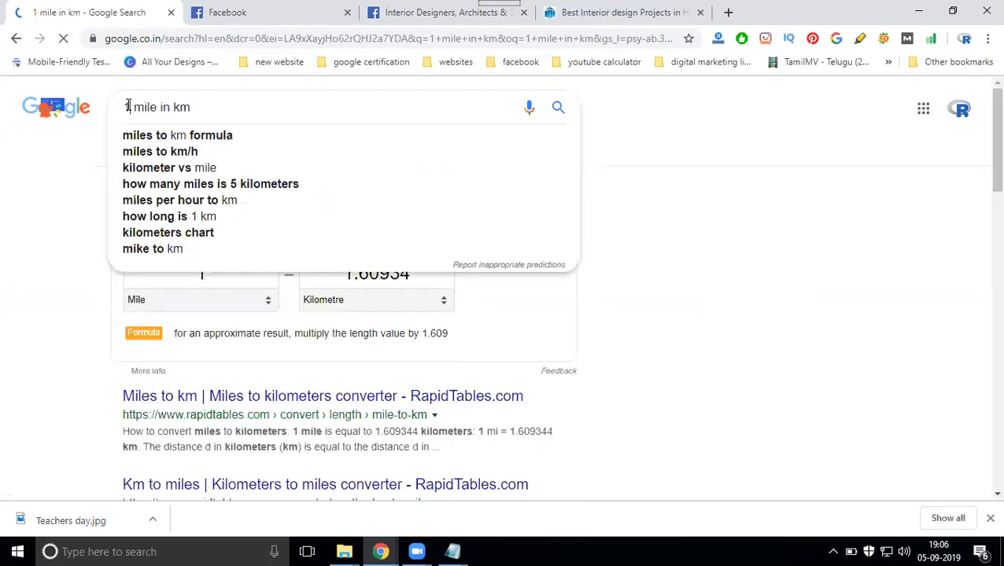
{"action": "type", "text": "0"}
{"action": "key", "text": "Return"}
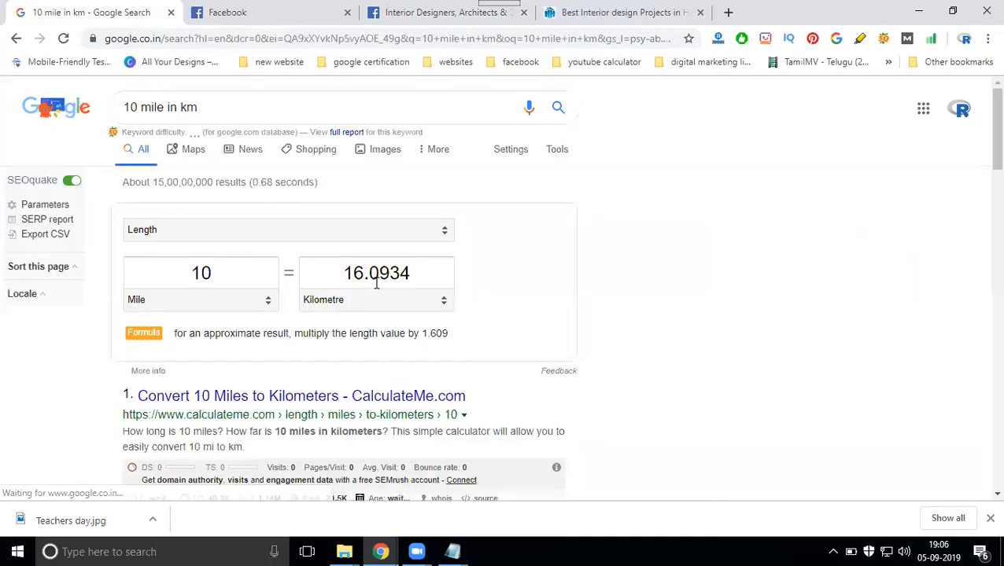
Return to the Facebook local promotion and set the target radius to 15 miles.
{"action": "left_click", "coordinate": [429, 12]}
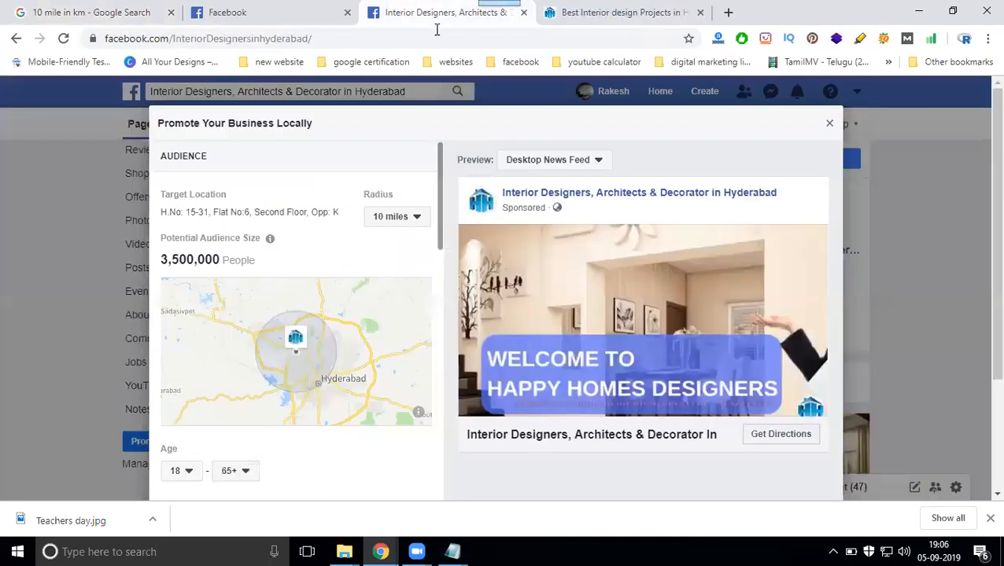
{"action": "left_click", "coordinate": [399, 220]}
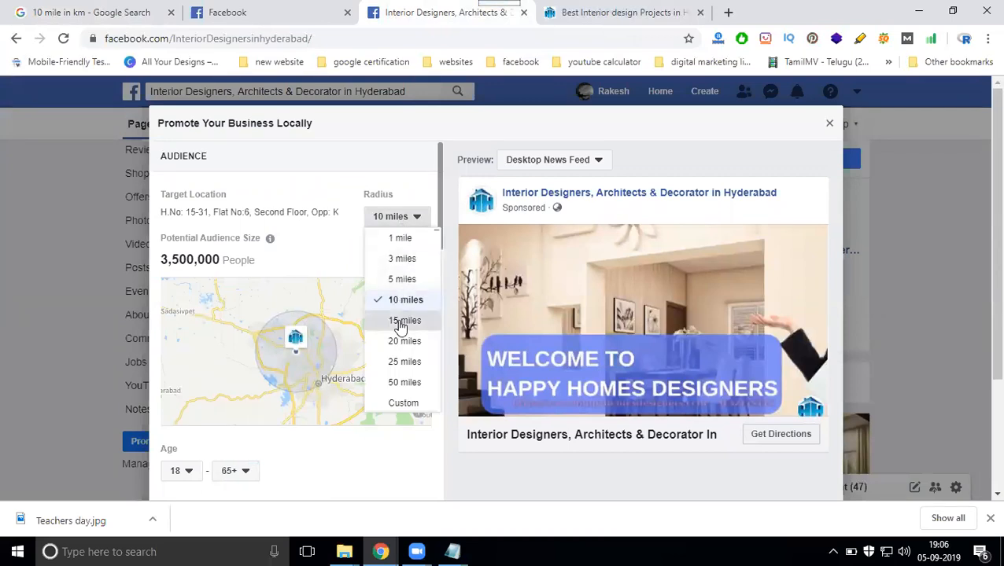
{"action": "left_click", "coordinate": [400, 321]}
Convert 15 miles to kilometres in Google's length converter.
{"action": "left_click", "coordinate": [49, 10]}
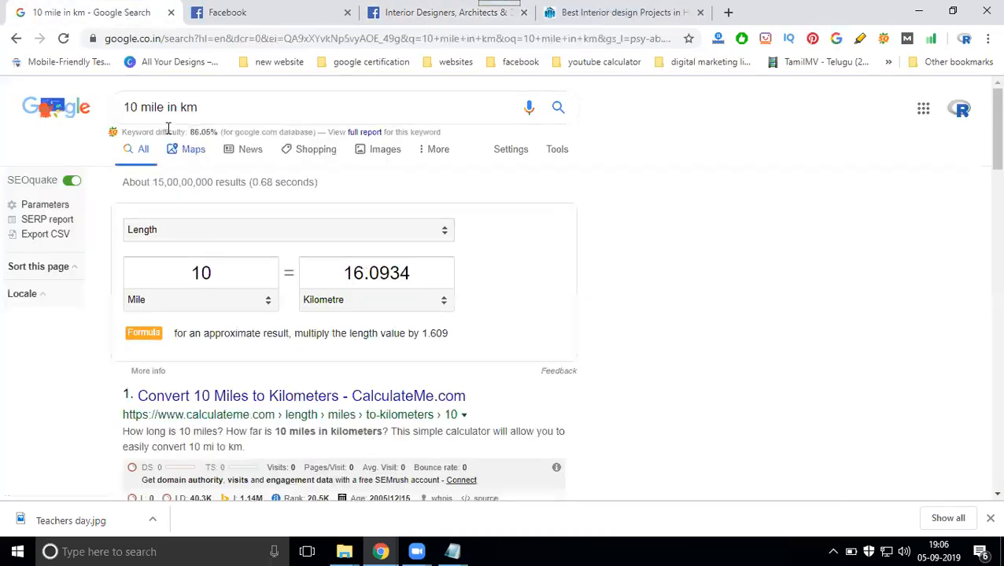
{"action": "left_click", "coordinate": [217, 270]}
{"action": "type", "text": "15"}
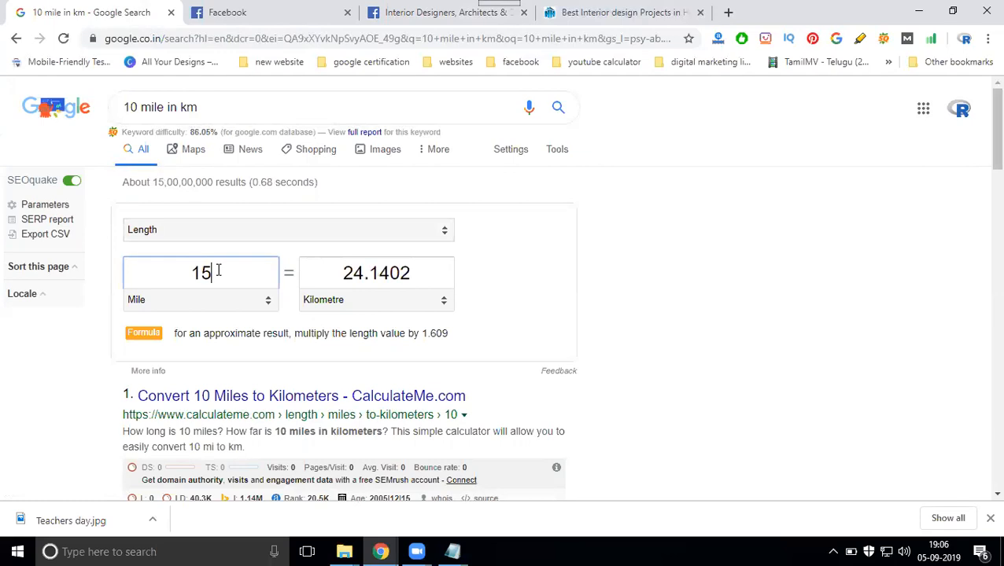
{"action": "double_click", "coordinate": [218, 269]}
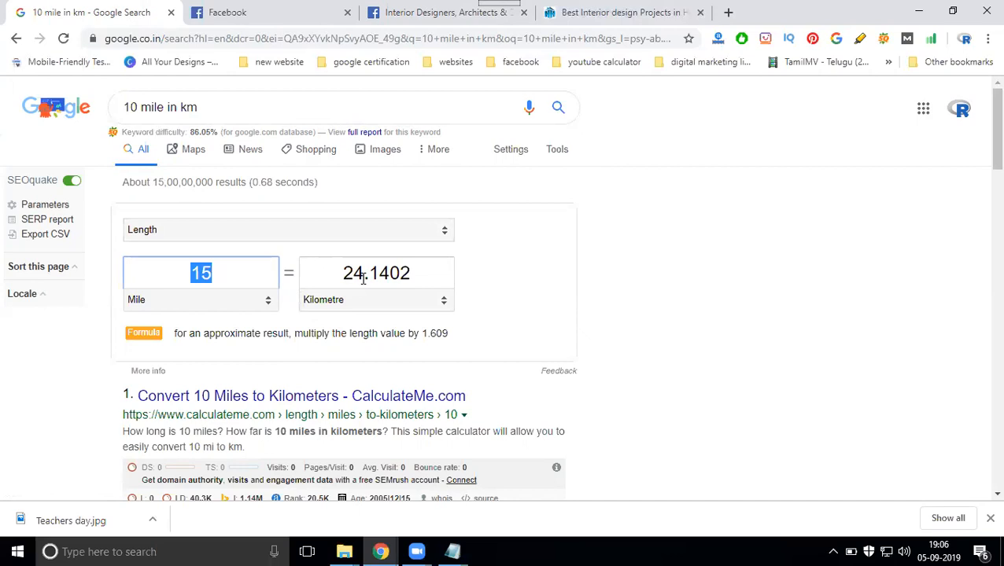
Return to the Facebook local promotion and review the target area map and the age, gender and interest settings.
{"action": "left_click", "coordinate": [444, 11]}
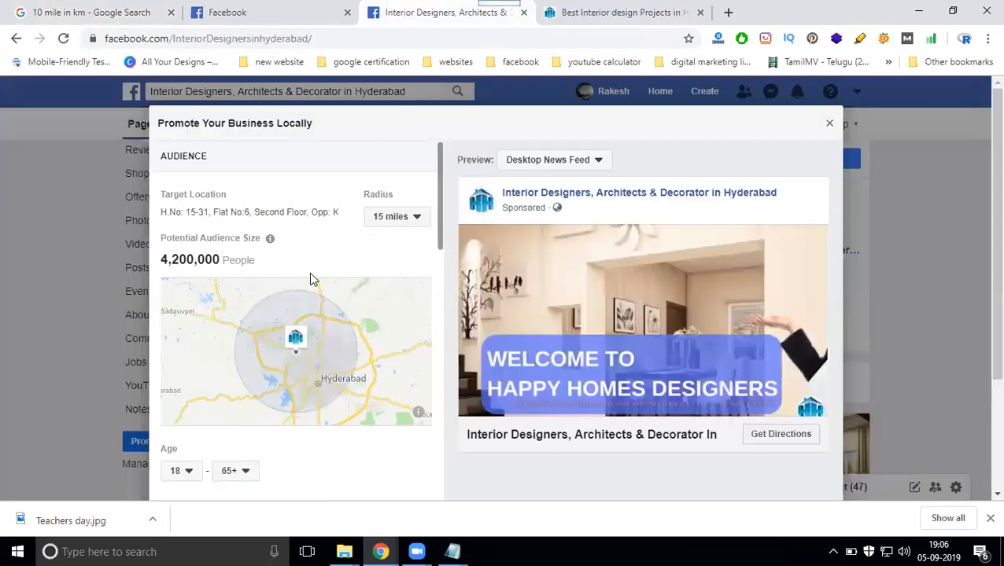
{"action": "scroll", "coordinate": [330, 417], "scroll_direction": "down", "scroll_amount": 2}
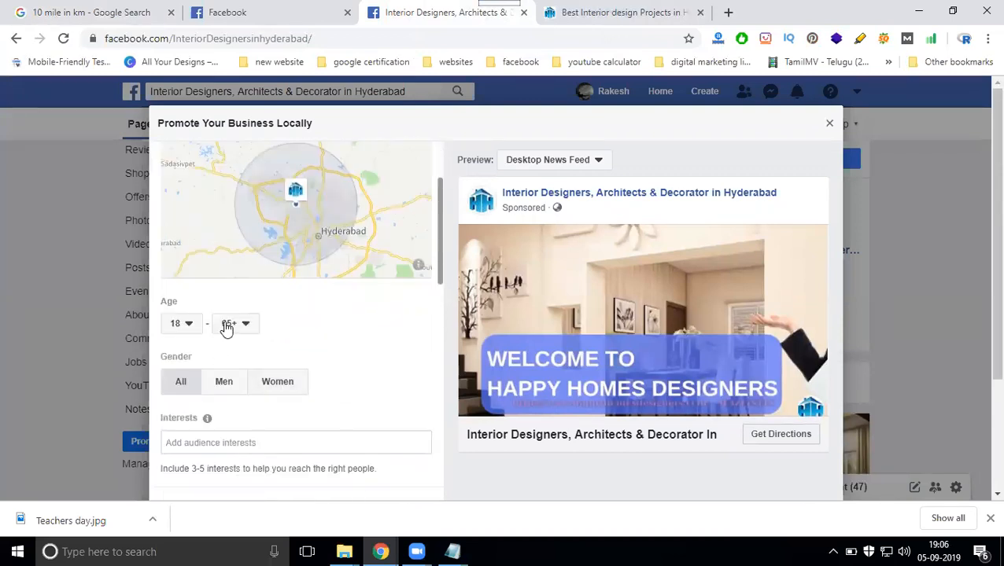
{"action": "scroll", "coordinate": [423, 334], "scroll_direction": "up", "scroll_amount": 3}
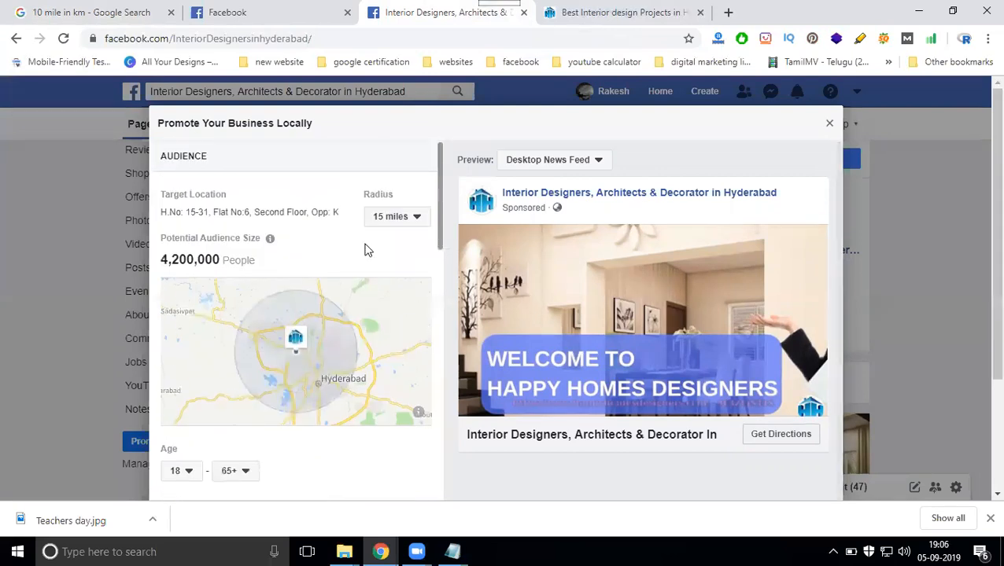
{"action": "scroll", "coordinate": [393, 393], "scroll_direction": "down", "scroll_amount": 3}
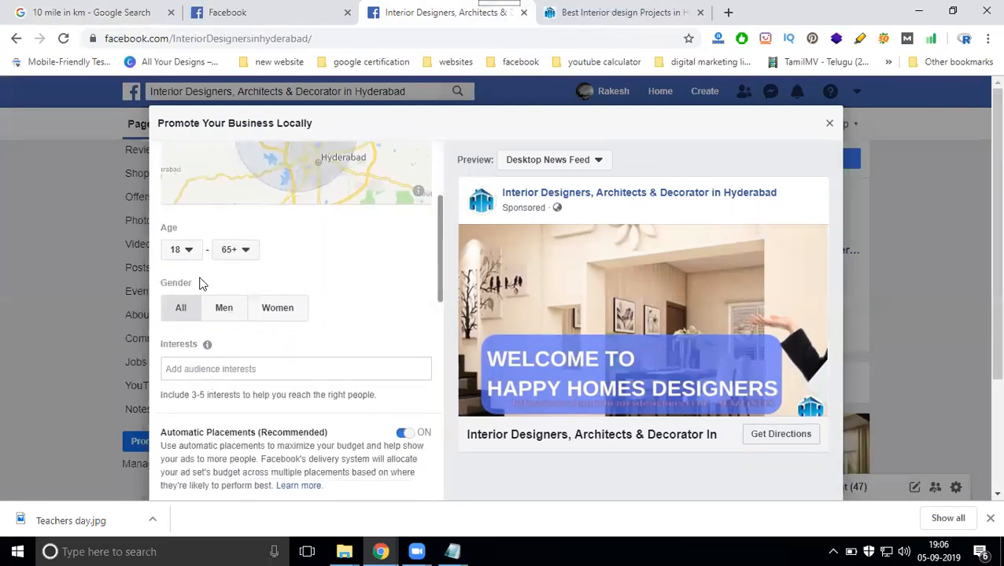
Review the minimum age options and set the audience's maximum age to 55.
{"action": "left_click", "coordinate": [187, 259]}
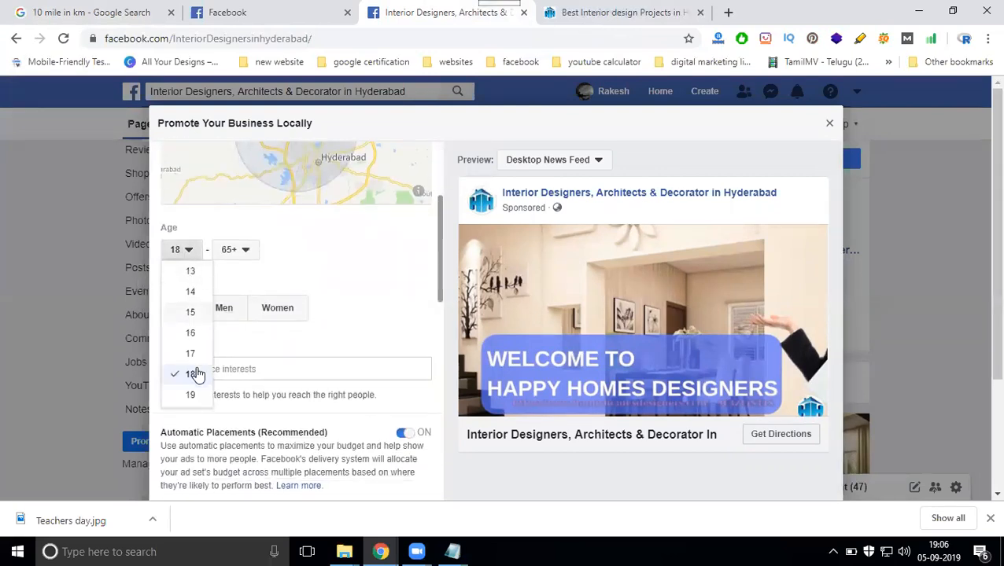
{"action": "left_click", "coordinate": [245, 250]}
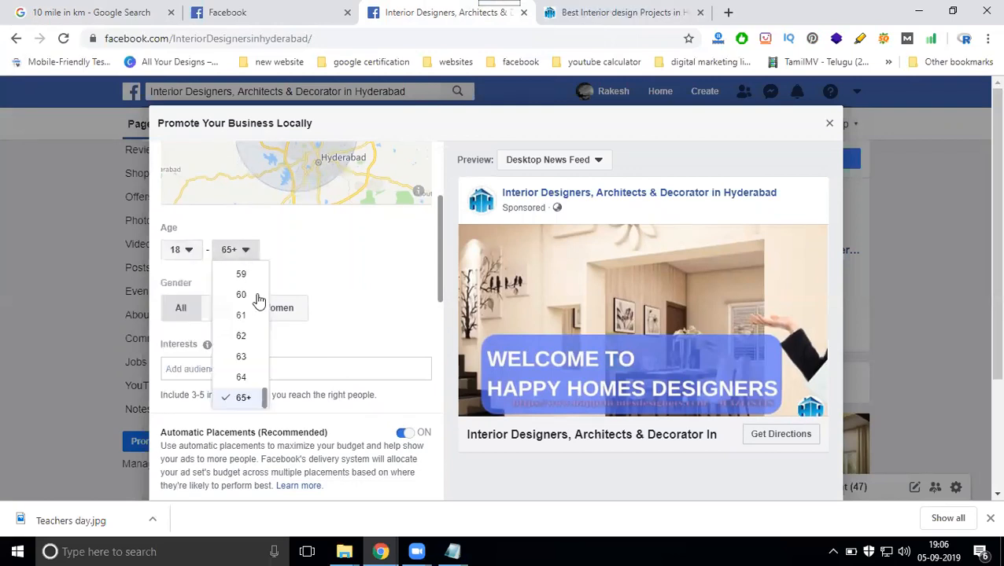
{"action": "scroll", "coordinate": [260, 328], "scroll_direction": "up", "scroll_amount": 2}
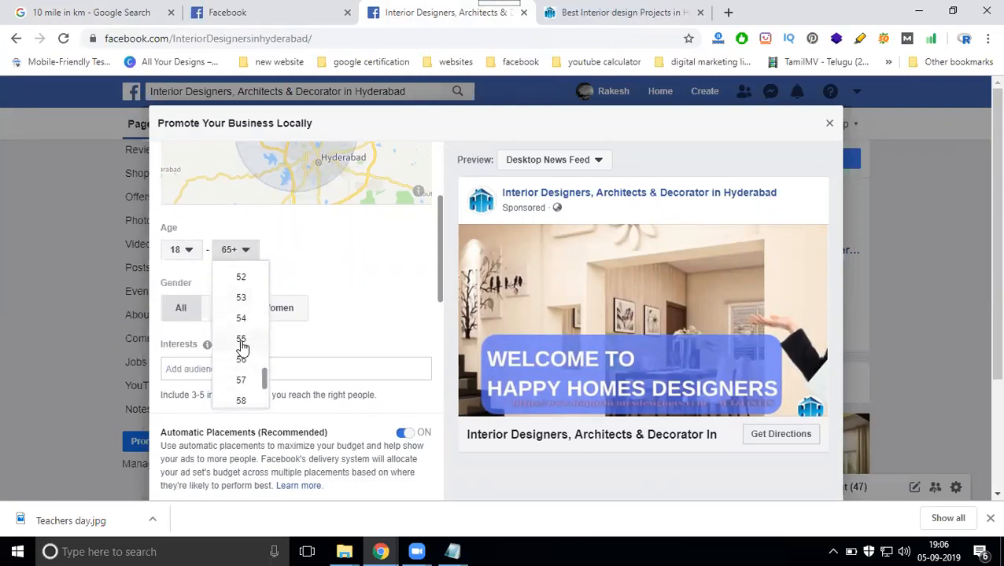
{"action": "left_click", "coordinate": [241, 345]}
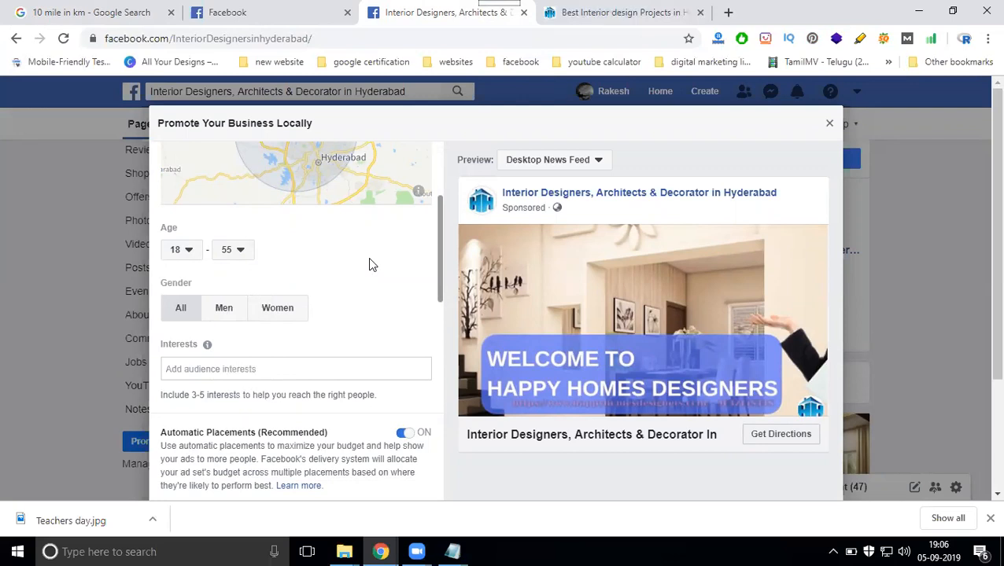
Add "Interior design" as an audience interest, and briefly view the business website before returning to the promotion.
{"action": "scroll", "coordinate": [314, 323], "scroll_direction": "down", "scroll_amount": 2}
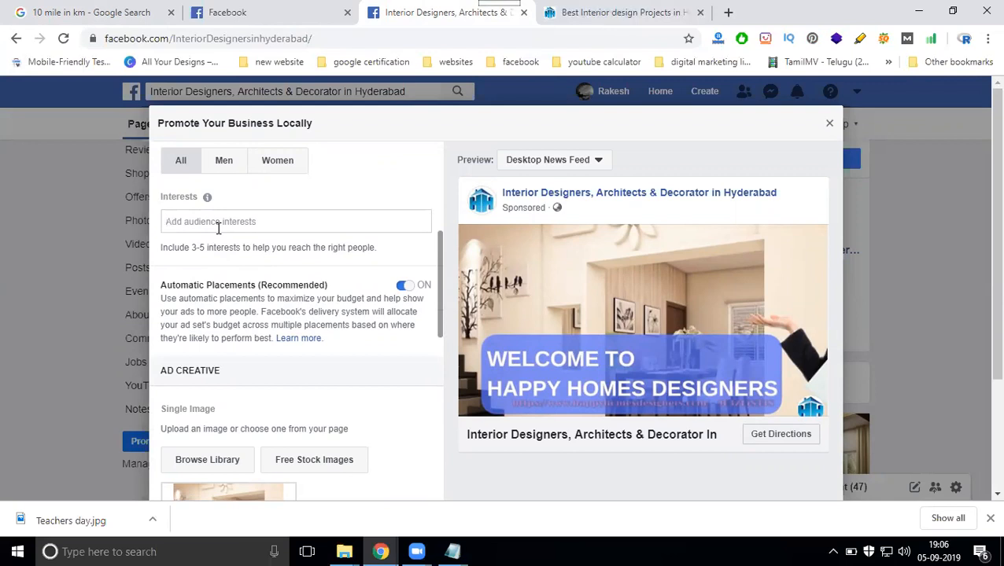
{"action": "type", "text": "interior"}
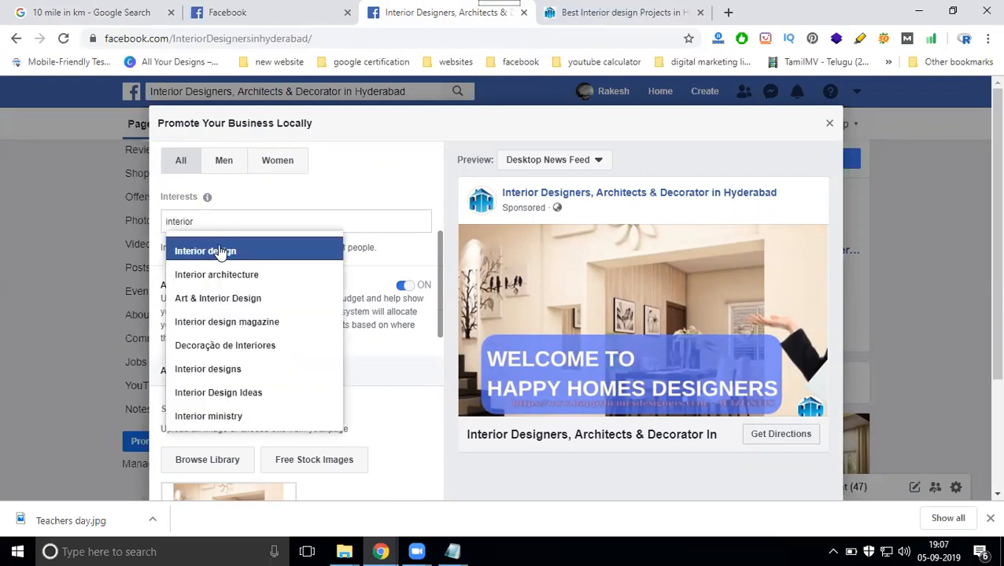
{"action": "left_click", "coordinate": [222, 253]}
{"action": "left_click", "coordinate": [620, 12]}
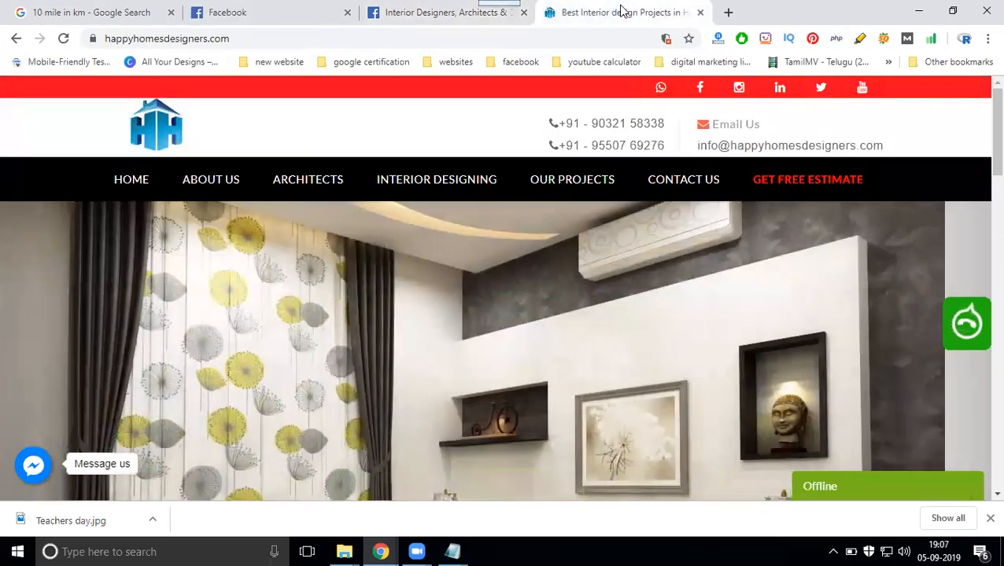
{"action": "left_click", "coordinate": [475, 6]}
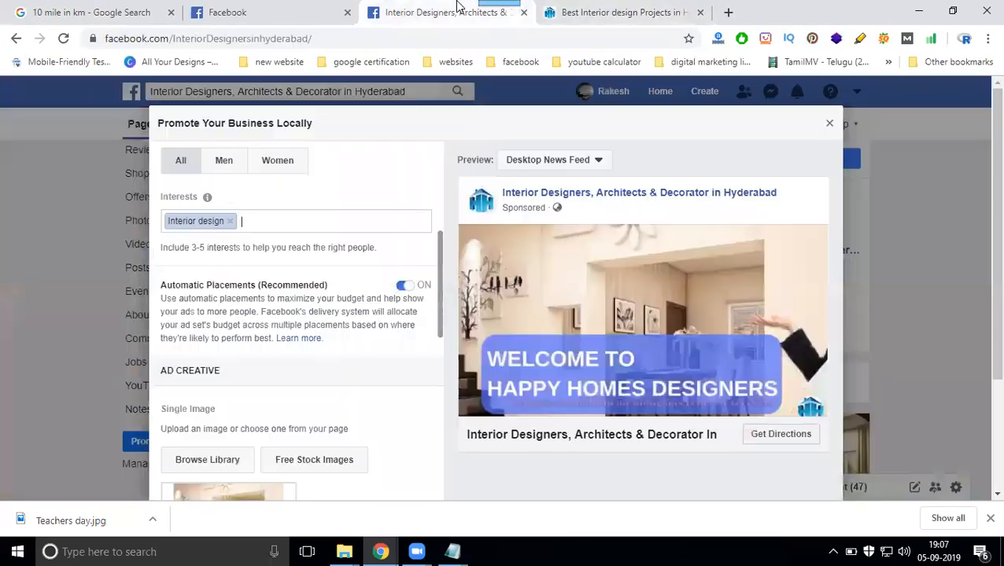
Shorten the ad headline to "Interior Designers" by removing the rest of the text.
{"action": "scroll", "coordinate": [329, 297], "scroll_direction": "down", "scroll_amount": 1}
{"action": "scroll", "coordinate": [328, 297], "scroll_direction": "down", "scroll_amount": 2}
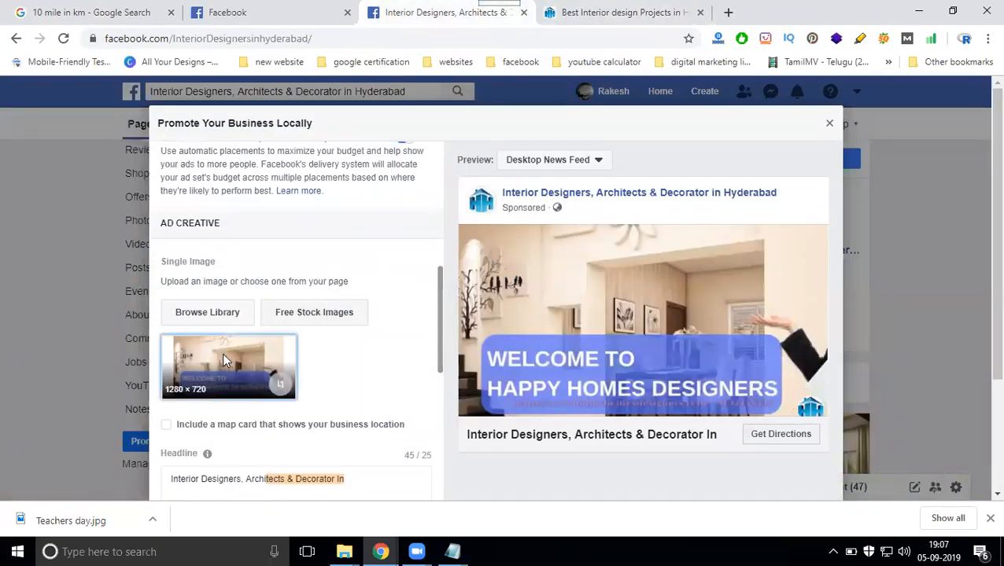
{"action": "scroll", "coordinate": [351, 347], "scroll_direction": "down", "scroll_amount": 3}
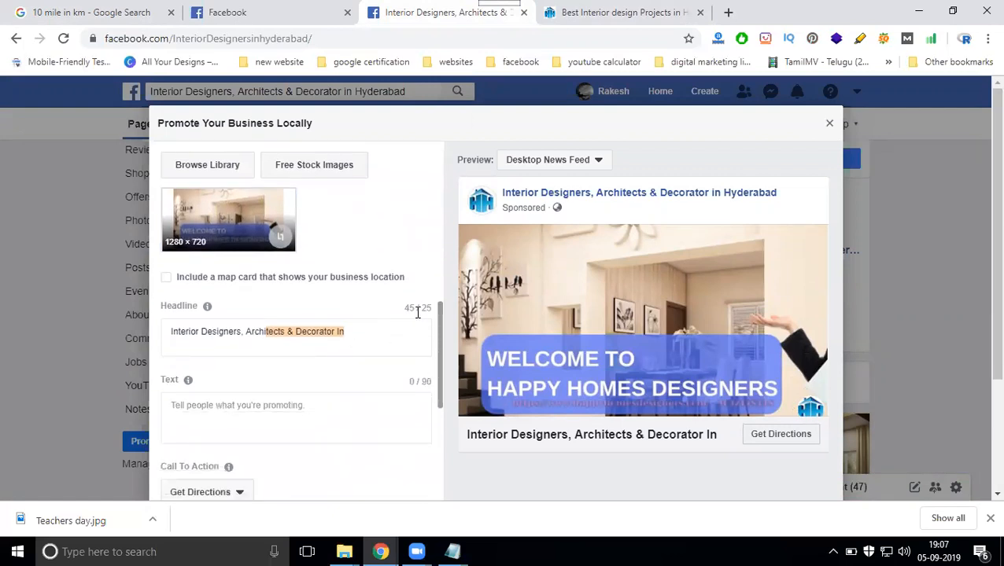
{"action": "left_click_drag", "start_coordinate": [421, 308], "coordinate": [437, 313]}
{"action": "left_click_drag", "start_coordinate": [241, 332], "coordinate": [354, 334]}
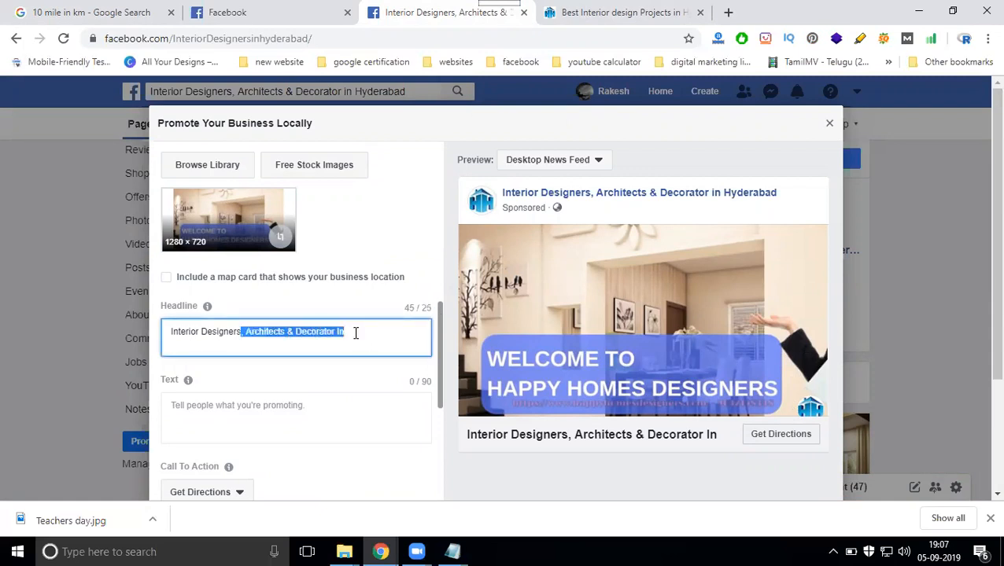
{"action": "key", "text": "BackSpace"}
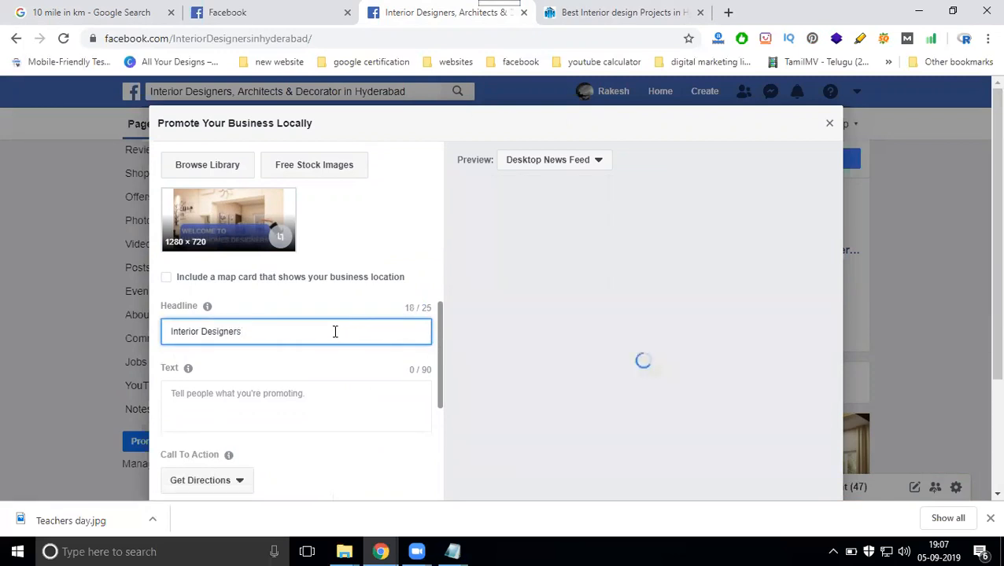
Write the ad text "Interior Designers 2bhk - 2.99 Lakhs, 3bhk- 4 Lakhs -".
{"action": "left_click", "coordinate": [207, 398]}
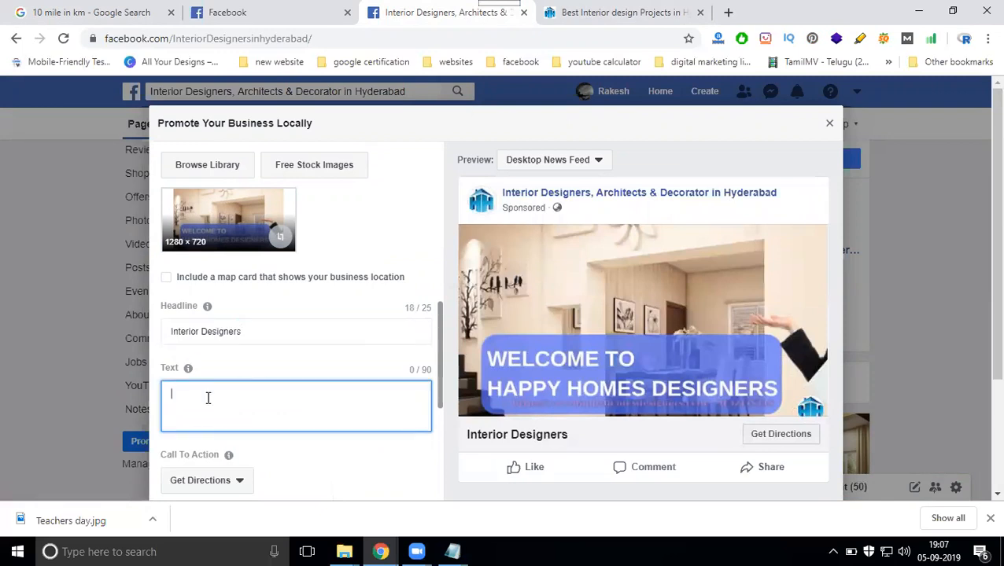
{"action": "type", "text": "Happy"}
{"action": "key", "text": "BackSpace"}
{"action": "key", "text": "BackSpace"}
{"action": "key", "text": "BackSpace"}
{"action": "key", "text": "BackSpace"}
{"action": "key", "text": "BackSpace"}
{"action": "type", "text": "Interior"}
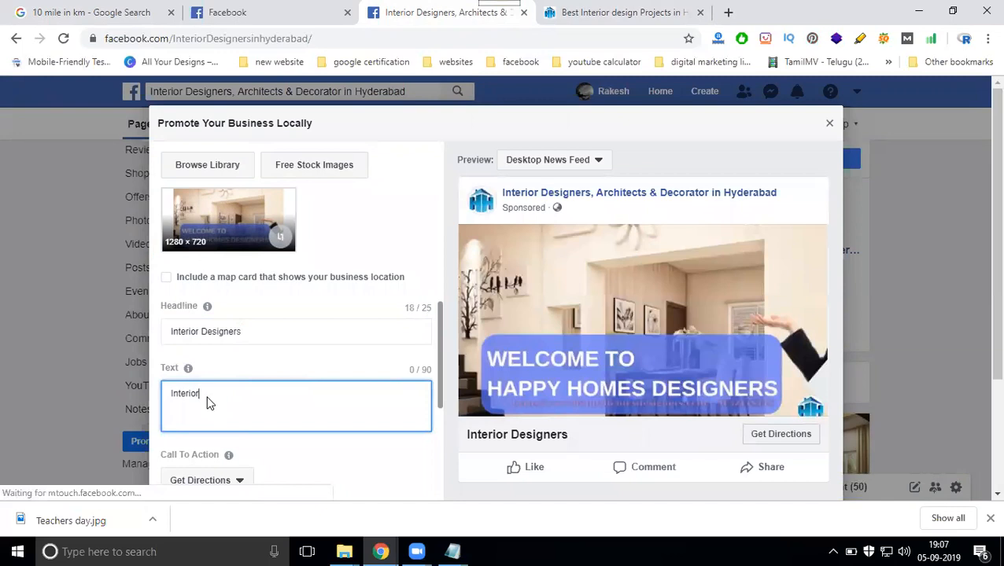
{"action": "type", "text": " Designer"}
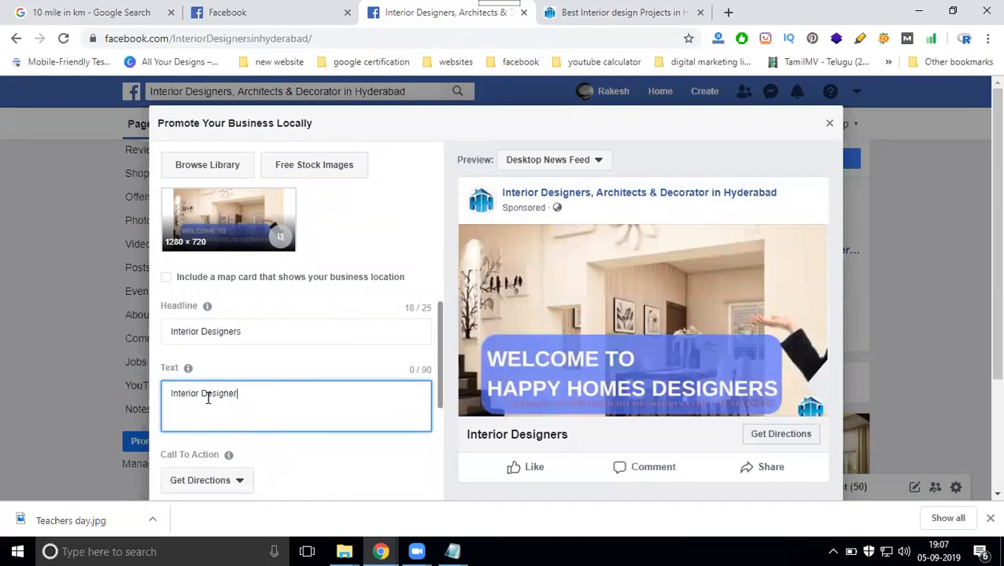
{"action": "type", "text": "s"}
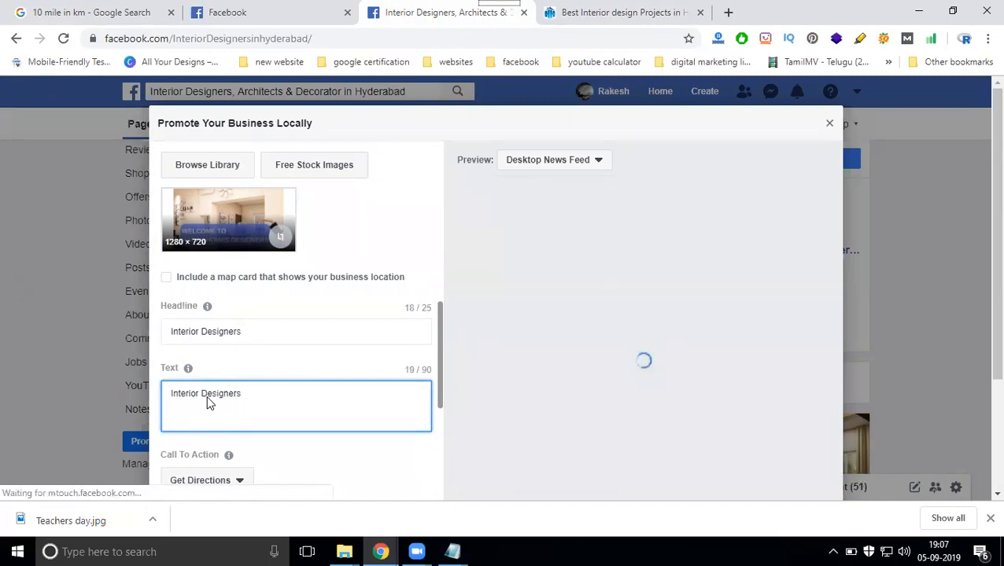
{"action": "type", "text": " 2bhk"}
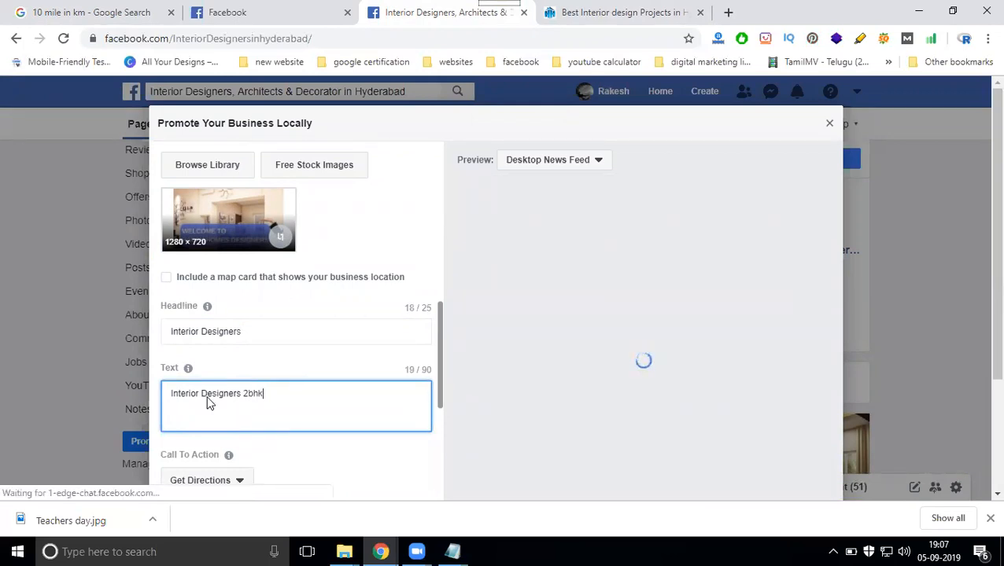
{"action": "type", "text": " -"}
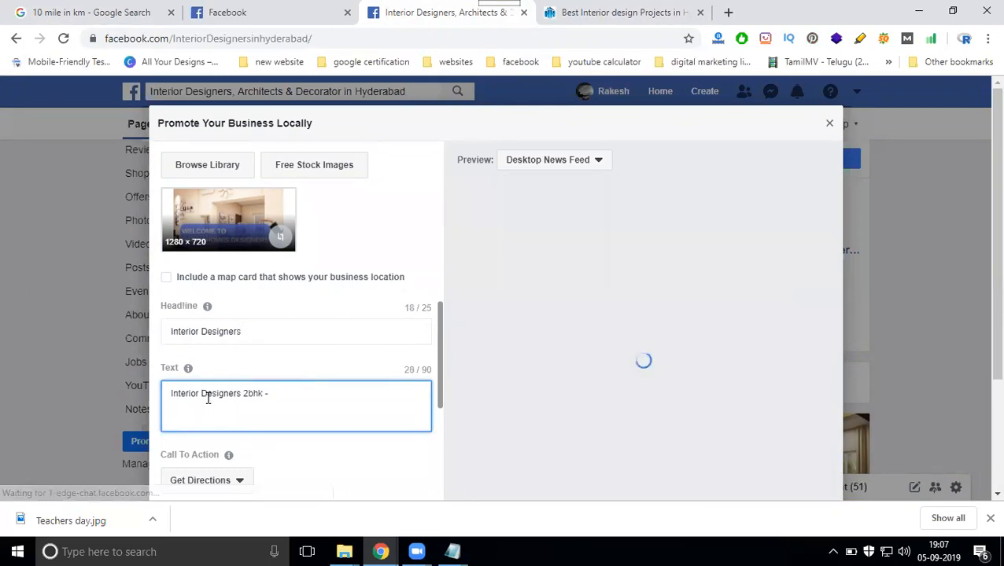
{"action": "type", "text": " 2.99 La"}
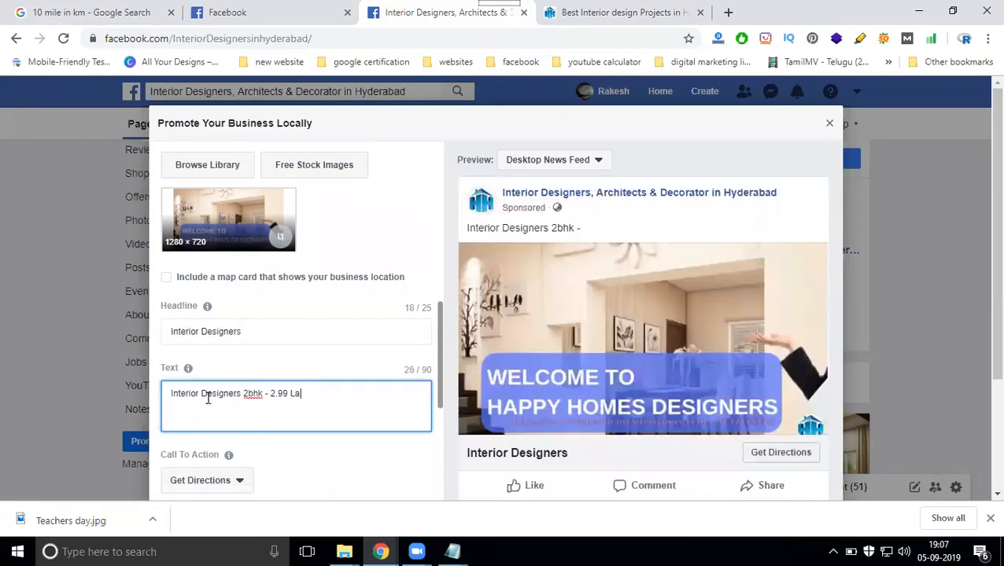
{"action": "type", "text": "khs, "}
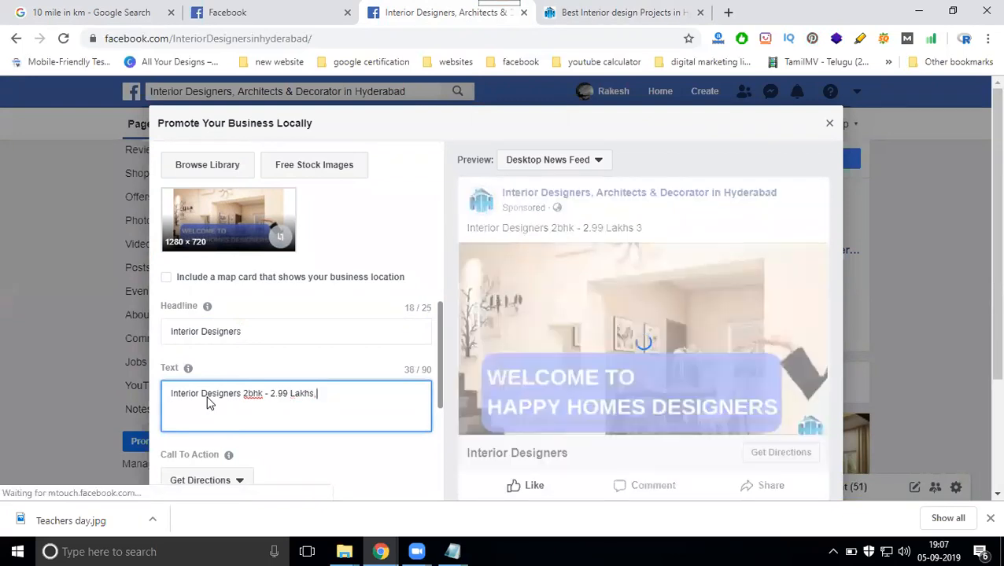
{"action": "type", "text": "3bhk"}
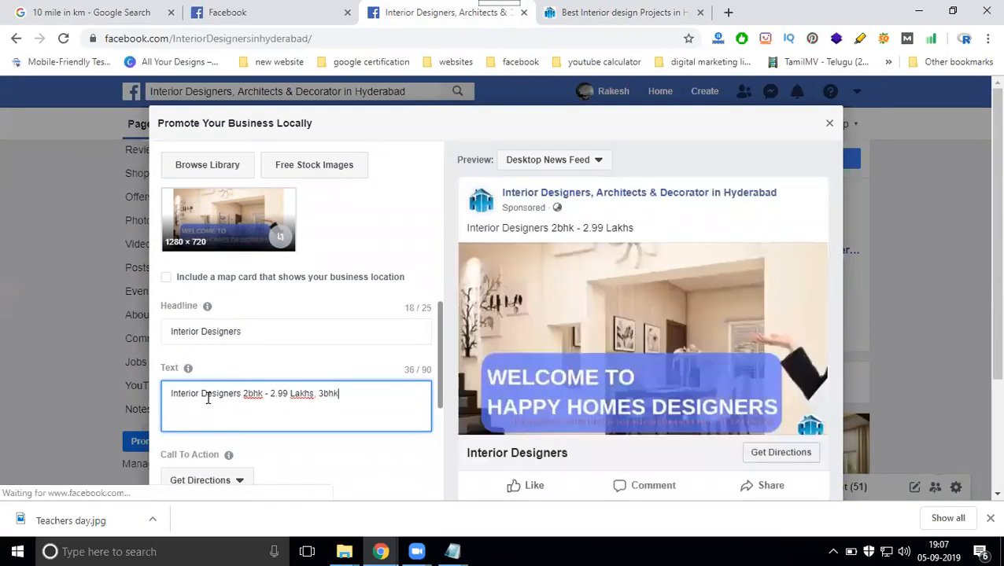
{"action": "type", "text": "- 4 "}
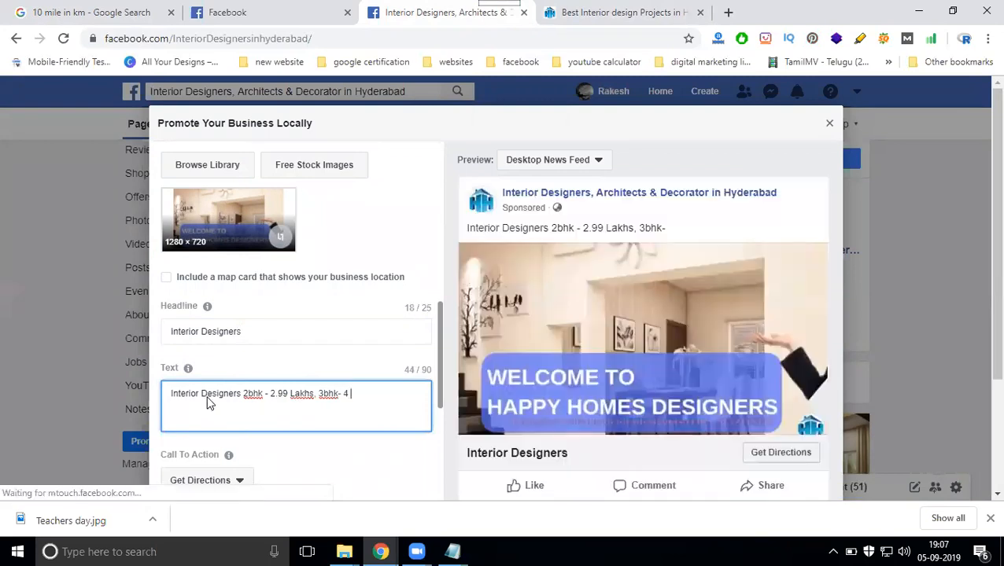
{"action": "type", "text": "Lakhs -"}
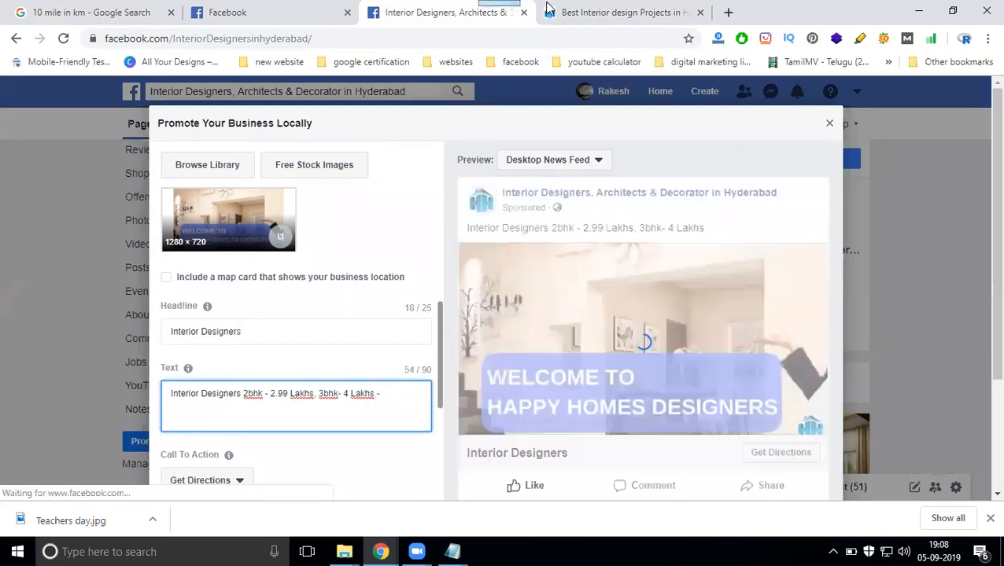
Copy the happyhomesdesigners.com address from the business website and append it to the ad text.
{"action": "left_click", "coordinate": [582, 13]}
{"action": "left_click", "coordinate": [285, 39]}
{"action": "key", "text": "ctrl+c"}
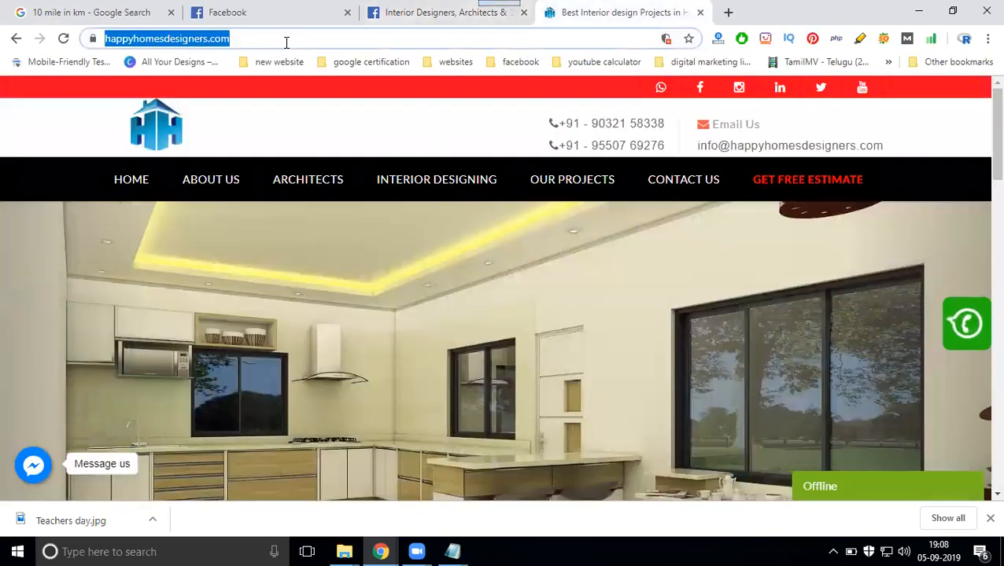
{"action": "left_click", "coordinate": [385, 12]}
{"action": "key", "text": "ctrl+v"}
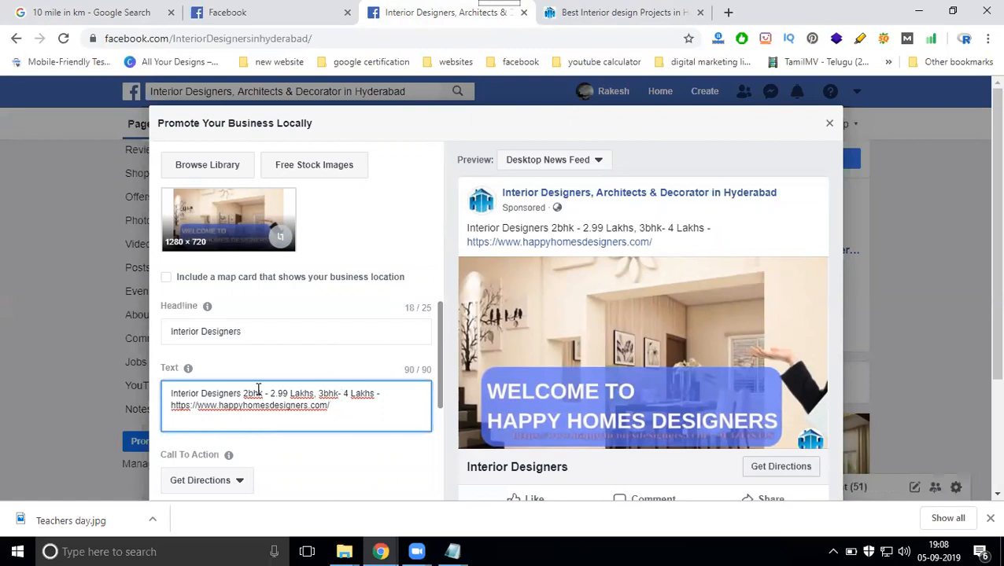
Try Send Message as the call to action, settle on Learn More, and check the ad preview.
{"action": "scroll", "coordinate": [260, 391], "scroll_direction": "down", "scroll_amount": 2}
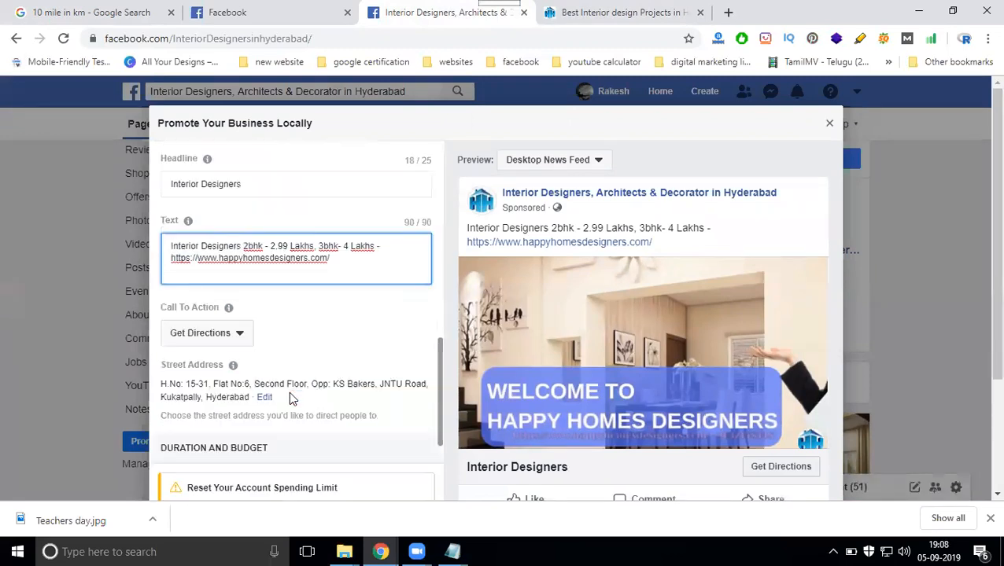
{"action": "left_click", "coordinate": [220, 338]}
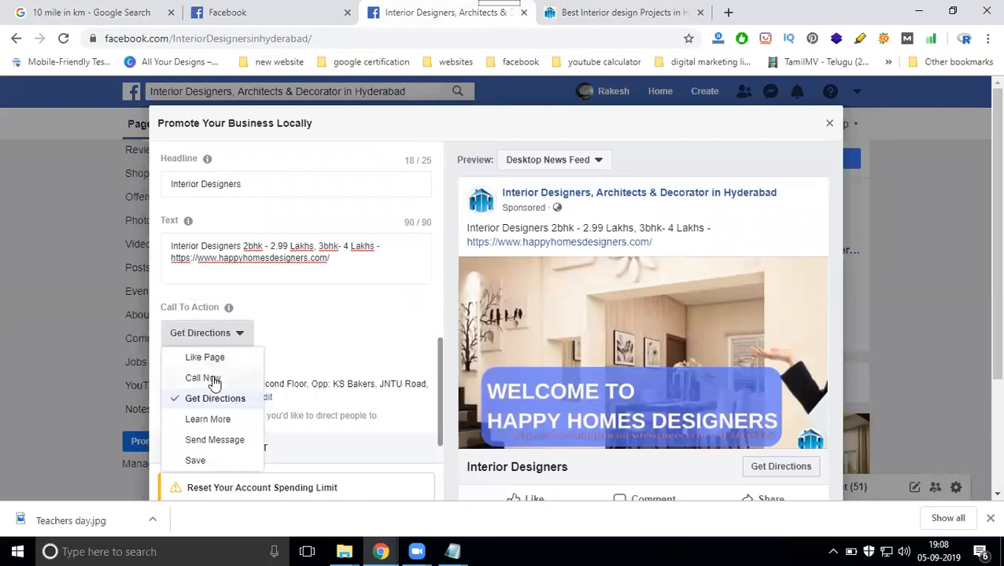
{"action": "left_click", "coordinate": [212, 440]}
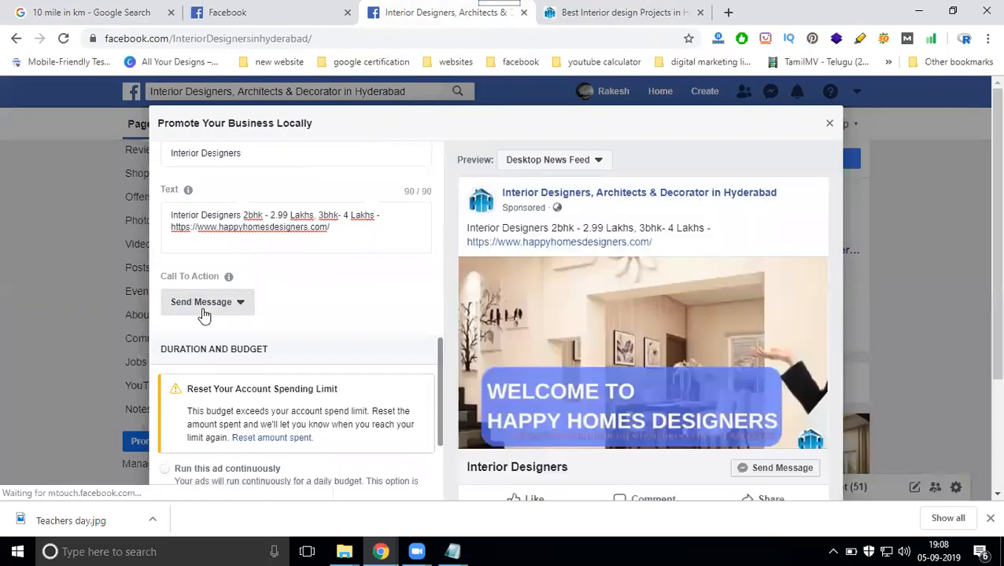
{"action": "left_click", "coordinate": [203, 305]}
{"action": "left_click", "coordinate": [199, 388]}
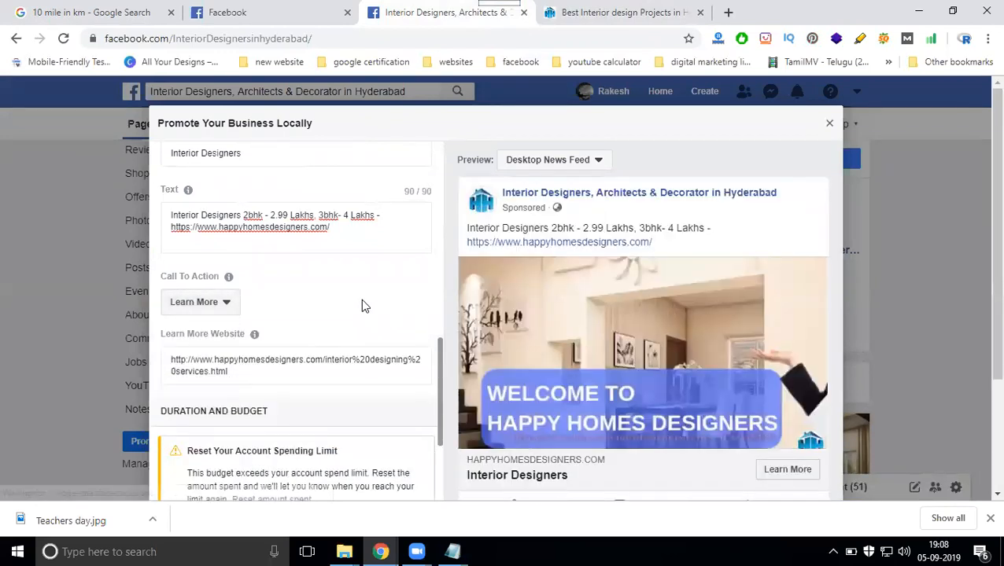
{"action": "scroll", "coordinate": [756, 288], "scroll_direction": "down", "scroll_amount": 1}
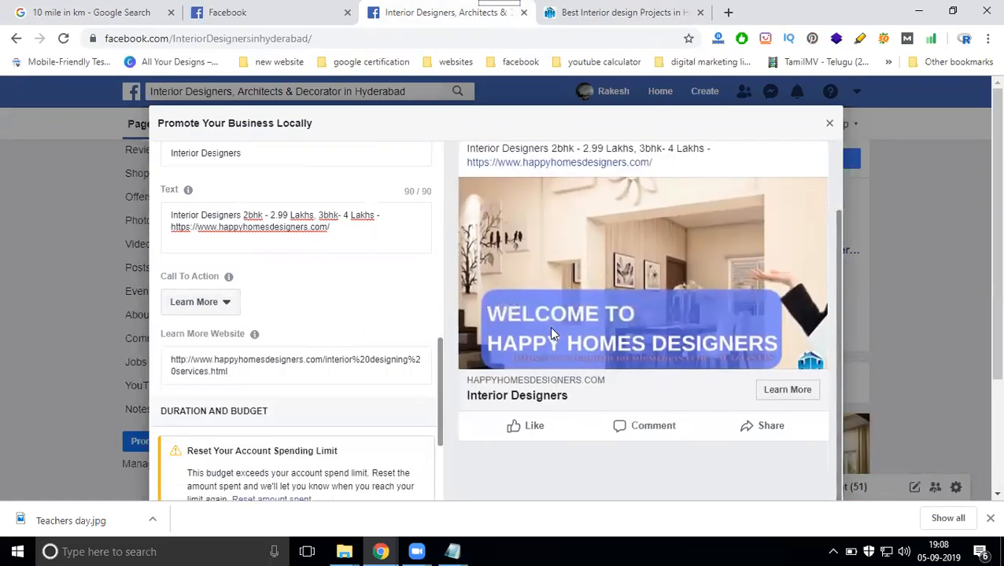
Set the ad to run continuously and try a daily budget of 30 INR.
{"action": "scroll", "coordinate": [264, 320], "scroll_direction": "down", "scroll_amount": 3}
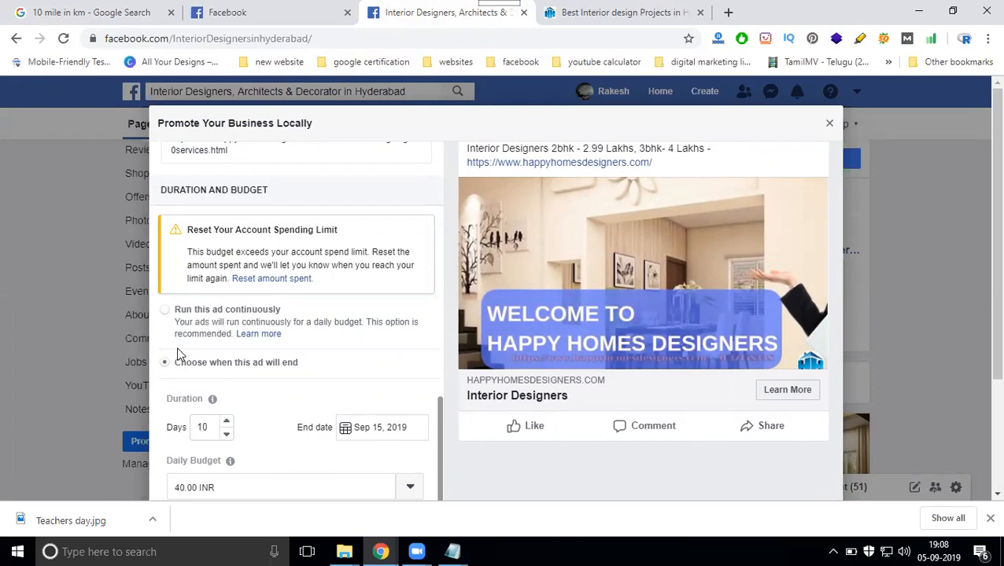
{"action": "left_click", "coordinate": [165, 312]}
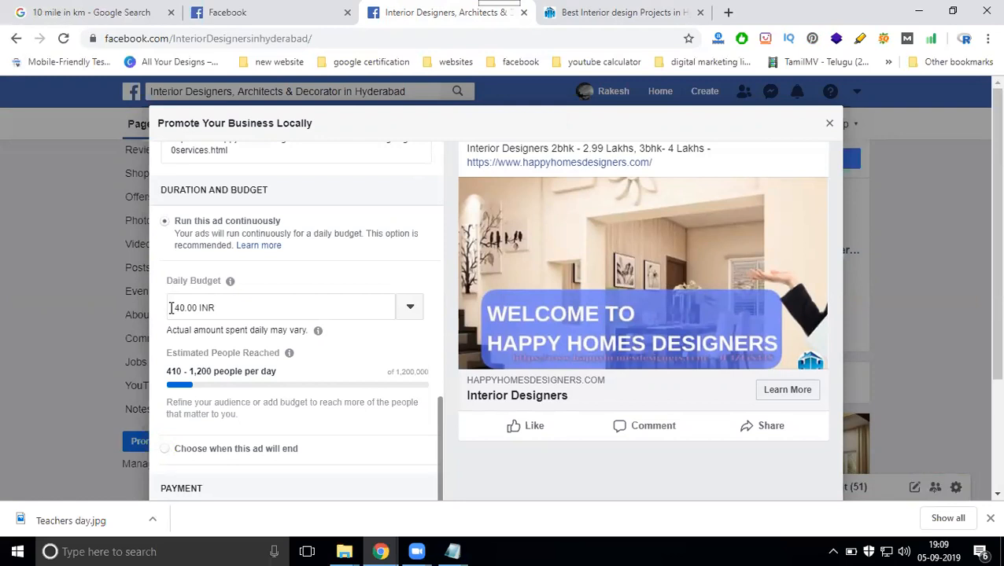
{"action": "left_click", "coordinate": [197, 302]}
{"action": "double_click", "coordinate": [196, 303]}
{"action": "type", "text": "30"}
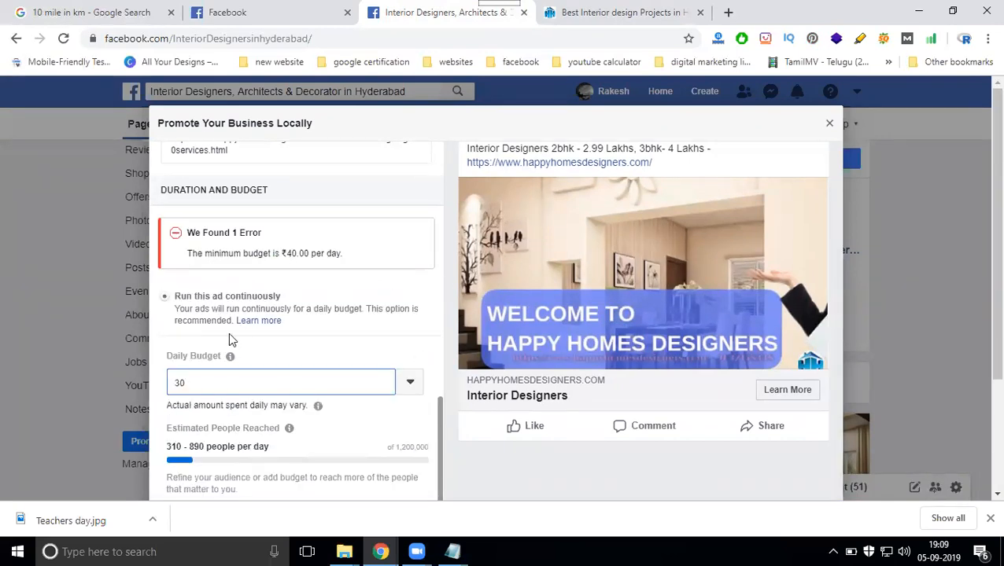
Set the daily budget to 50 INR and review the estimated reach and payment summary.
{"action": "double_click", "coordinate": [207, 380]}
{"action": "type", "text": "50"}
{"action": "left_click", "coordinate": [283, 281]}
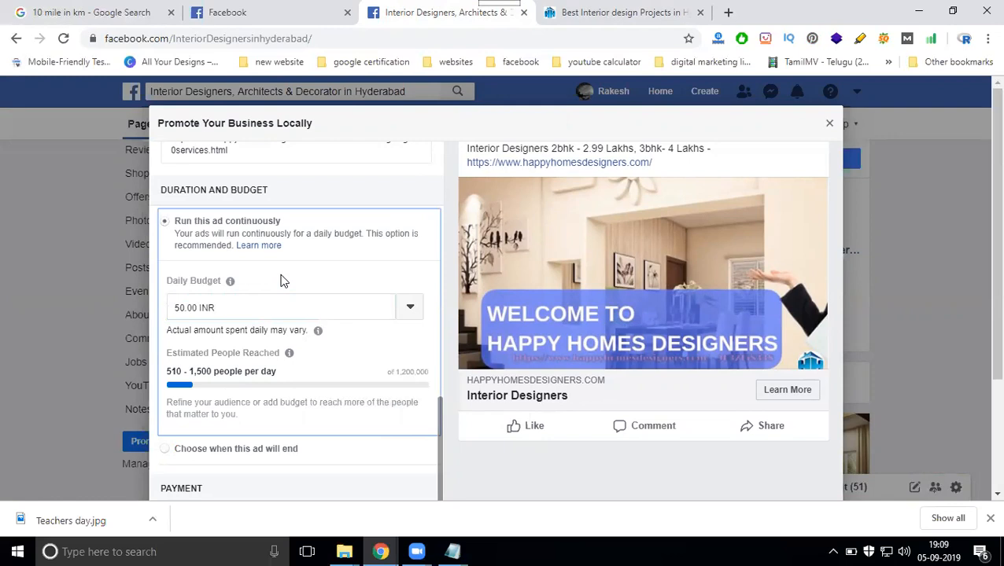
{"action": "scroll", "coordinate": [284, 280], "scroll_direction": "down", "scroll_amount": 1}
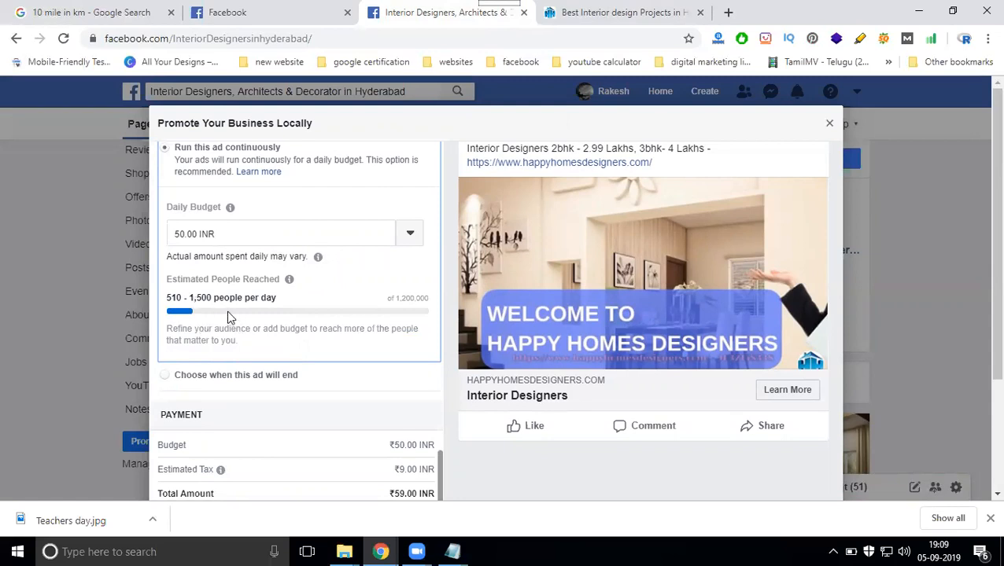
{"action": "scroll", "coordinate": [186, 299], "scroll_direction": "up", "scroll_amount": 1}
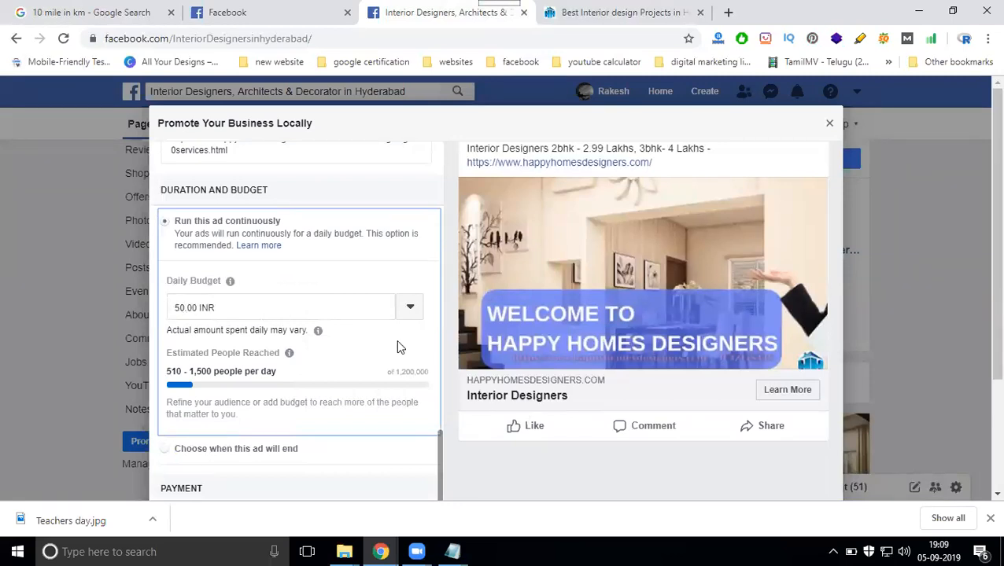
{"action": "scroll", "coordinate": [324, 318], "scroll_direction": "down", "scroll_amount": 2}
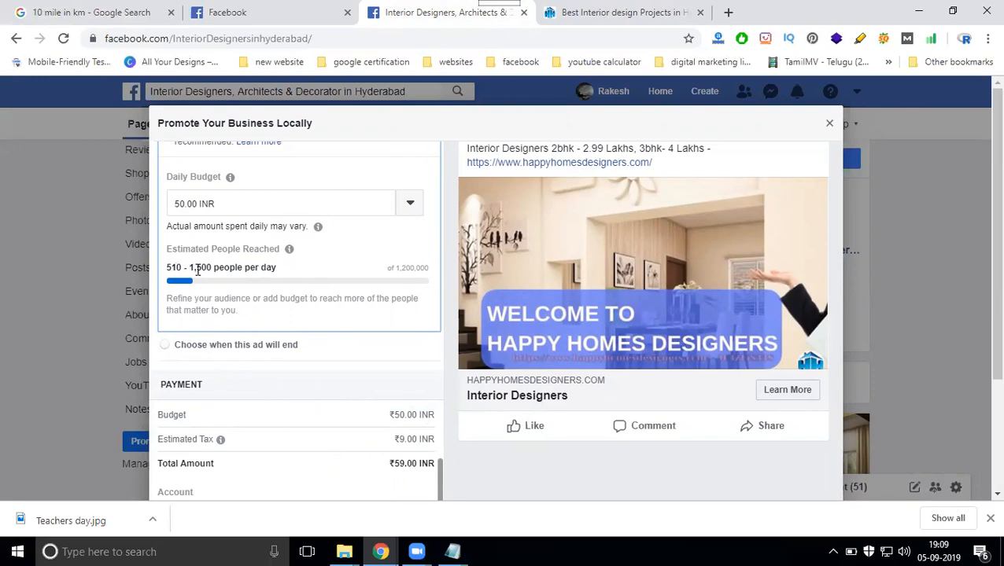
{"action": "scroll", "coordinate": [441, 285], "scroll_direction": "up", "scroll_amount": 1}
{"action": "scroll", "coordinate": [439, 277], "scroll_direction": "up", "scroll_amount": 4}
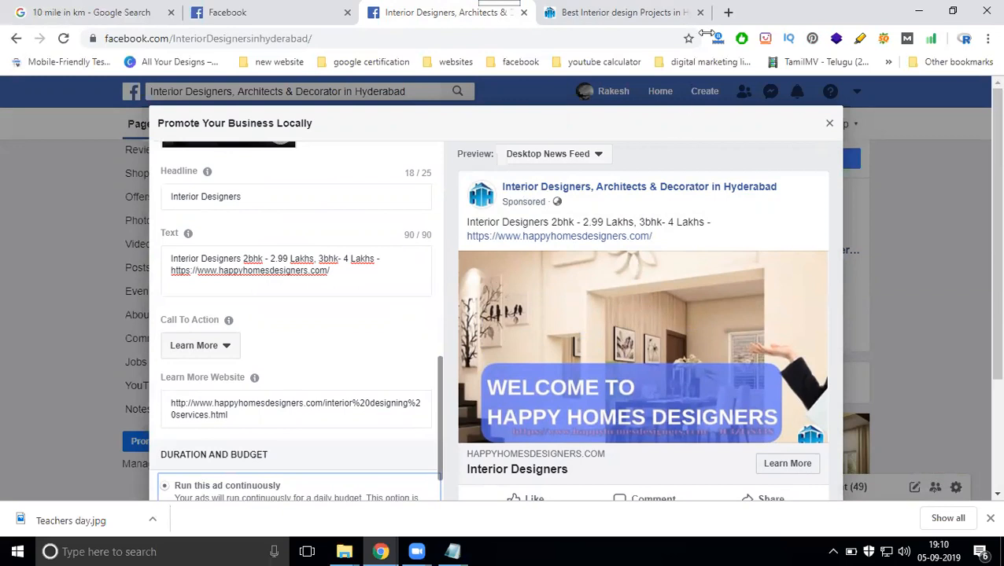
Switch to Canva in a new browser tab and create a blank 940 × 788 px Facebook Post design.
{"action": "left_click", "coordinate": [727, 12]}
{"action": "left_click", "coordinate": [185, 68]}
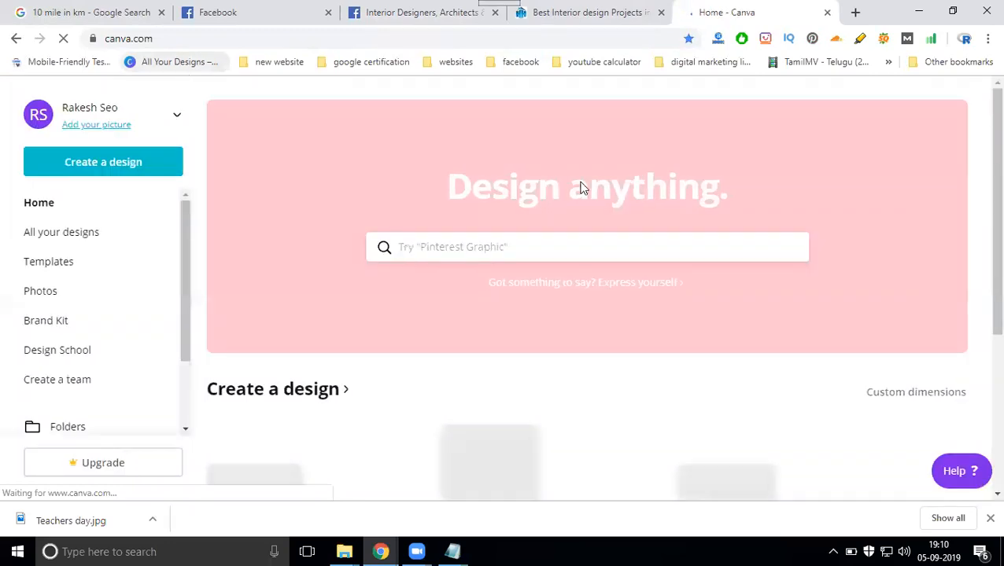
{"action": "scroll", "coordinate": [616, 218], "scroll_direction": "down", "scroll_amount": 1}
{"action": "scroll", "coordinate": [613, 217], "scroll_direction": "down", "scroll_amount": 3}
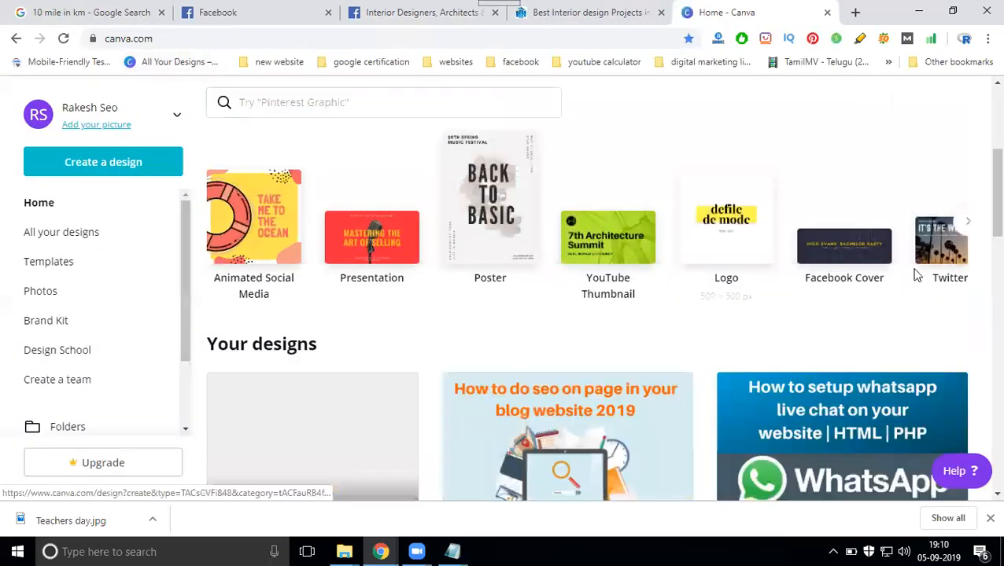
{"action": "left_click", "coordinate": [963, 222]}
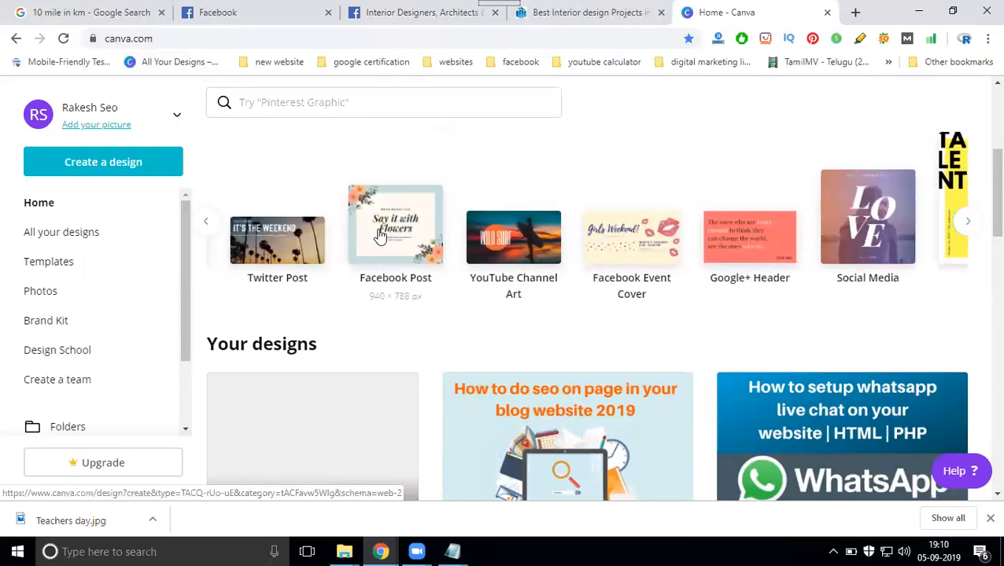
{"action": "left_click", "coordinate": [380, 234]}
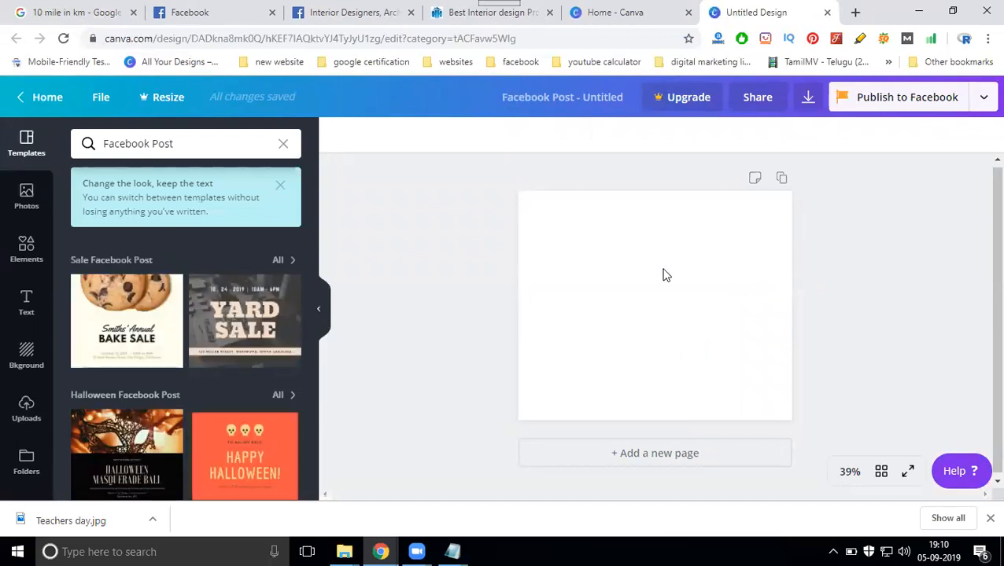
{"action": "scroll", "coordinate": [662, 274], "scroll_direction": "up", "scroll_amount": 5}
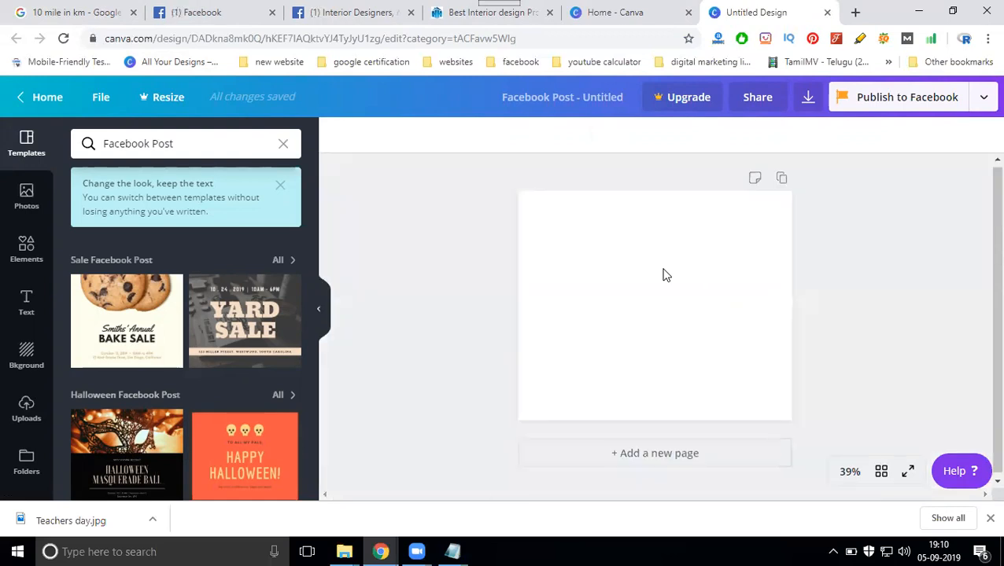
Add a three-cell photo grid to the blank page, with one wide cell above two smaller ones.
{"action": "left_click", "coordinate": [23, 251]}
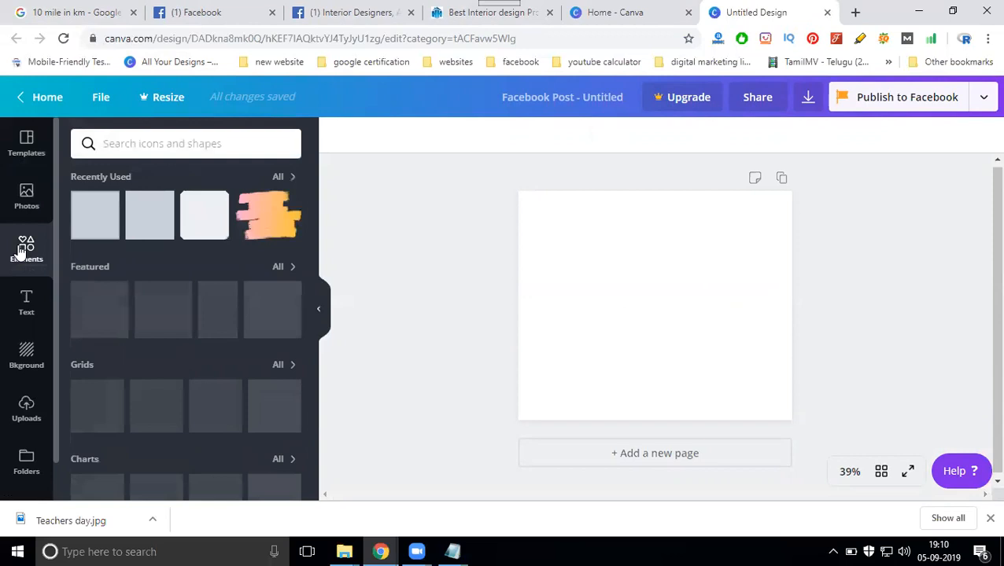
{"action": "left_click", "coordinate": [277, 366]}
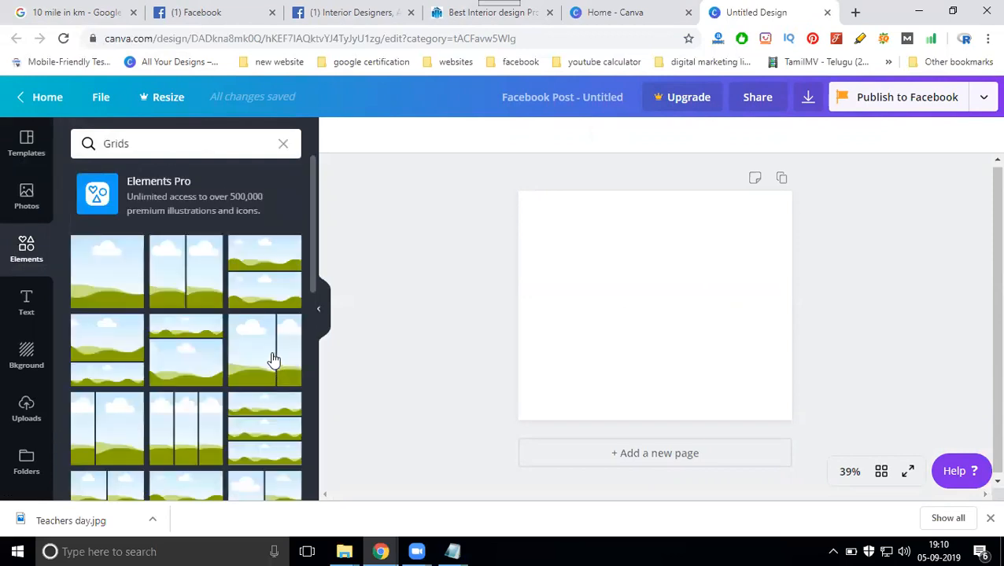
{"action": "scroll", "coordinate": [273, 360], "scroll_direction": "down", "scroll_amount": 3}
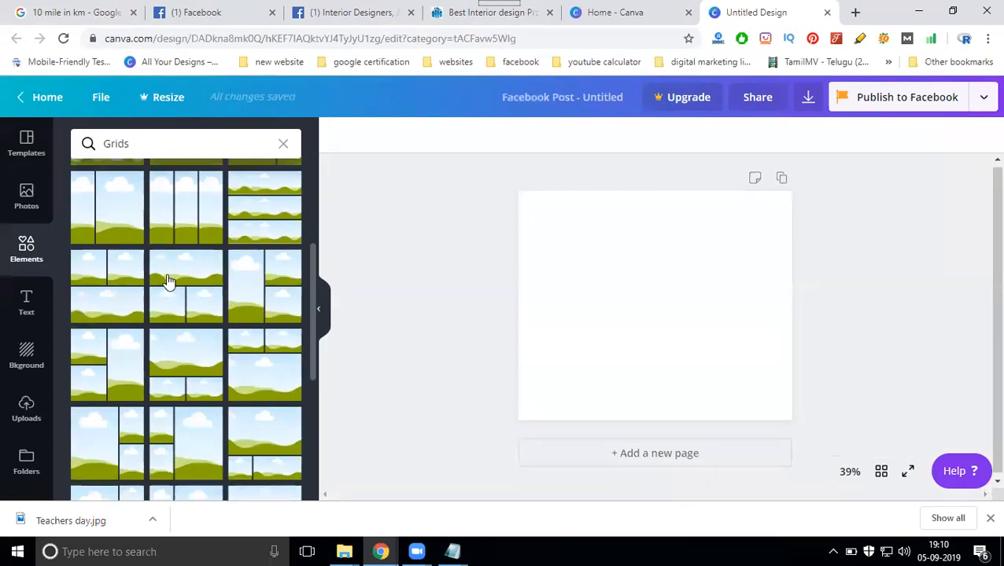
{"action": "left_click", "coordinate": [168, 281]}
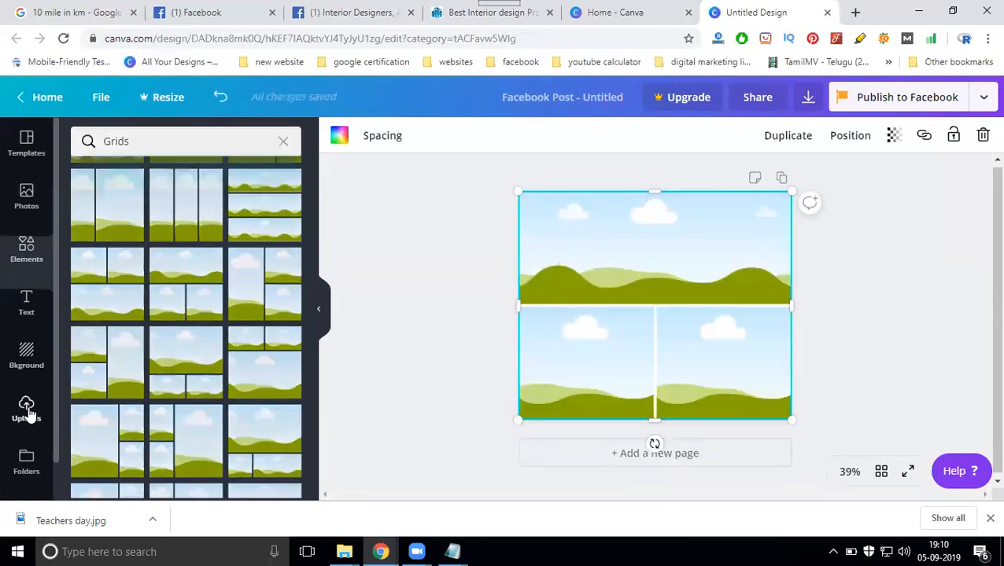
Start an image upload and browse to the HHD SEO Info folder inside final projects.
{"action": "left_click", "coordinate": [28, 415]}
{"action": "left_click", "coordinate": [193, 147]}
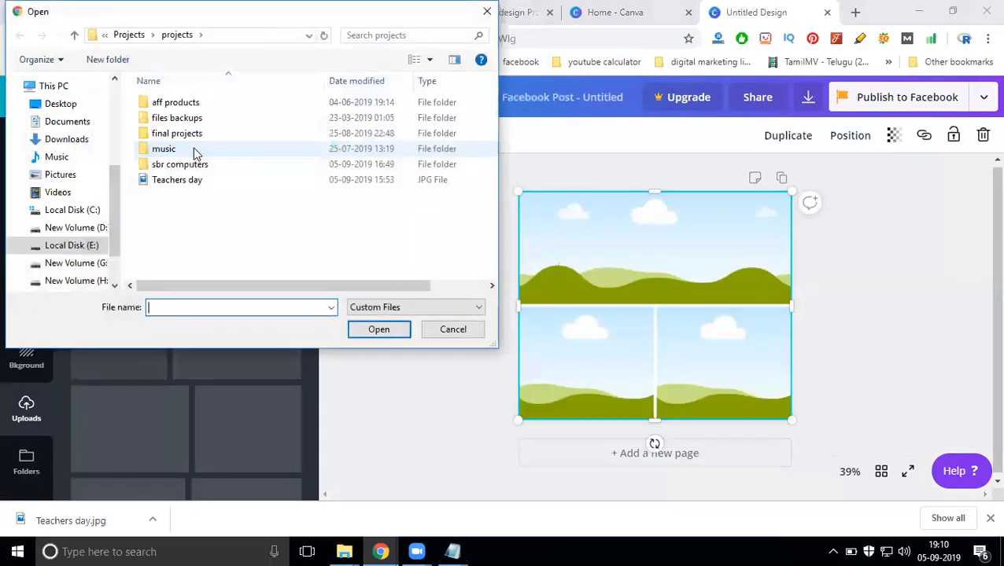
{"action": "double_click", "coordinate": [168, 135]}
{"action": "double_click", "coordinate": [342, 221]}
Look through the 2bhk interiors and Interior Design Indian terrain showroom folders for suitable photos.
{"action": "double_click", "coordinate": [181, 125]}
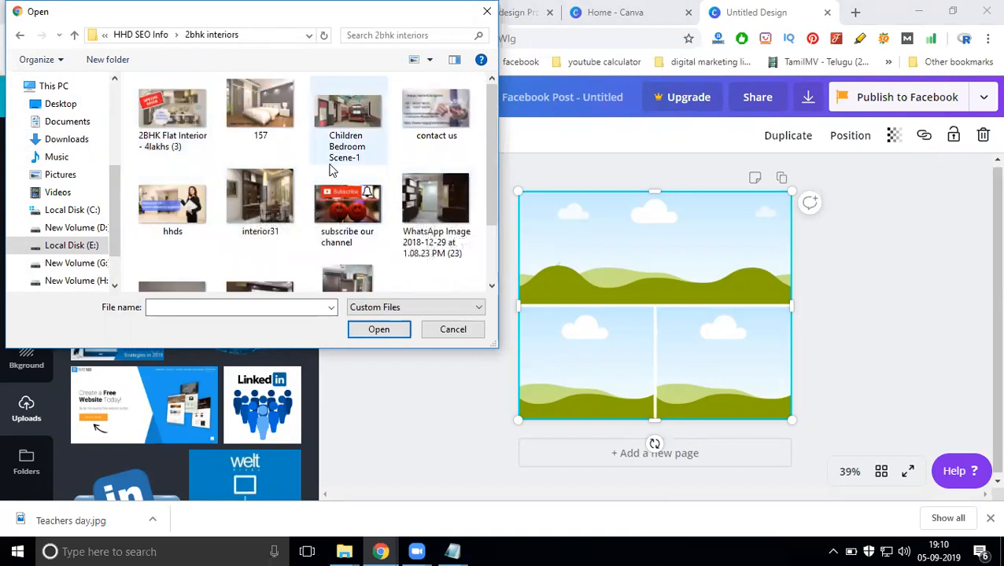
{"action": "scroll", "coordinate": [332, 164], "scroll_direction": "down", "scroll_amount": 1}
{"action": "left_click", "coordinate": [148, 37]}
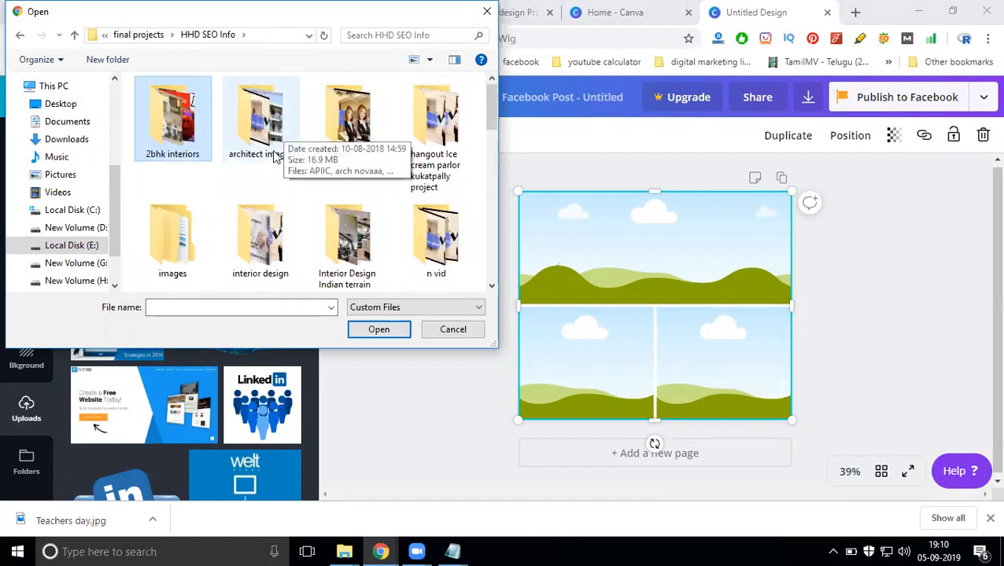
{"action": "scroll", "coordinate": [389, 153], "scroll_direction": "down", "scroll_amount": 1}
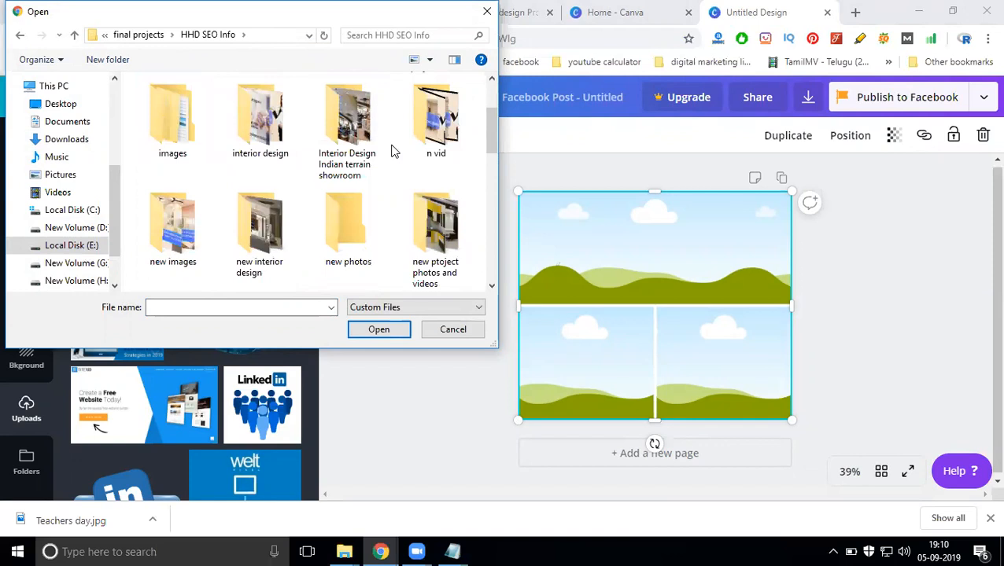
{"action": "scroll", "coordinate": [394, 151], "scroll_direction": "up", "scroll_amount": 1}
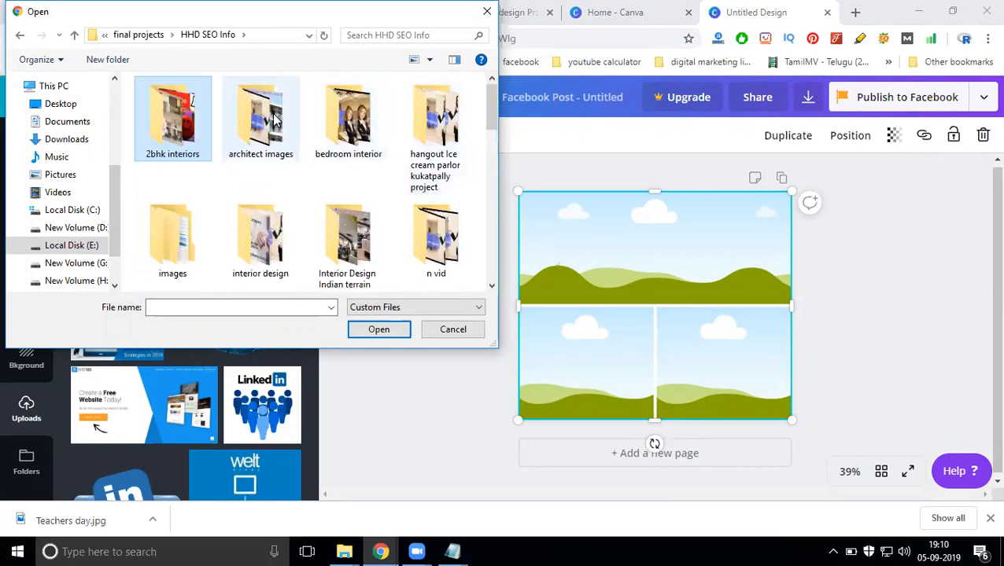
{"action": "left_click", "coordinate": [336, 240]}
{"action": "double_click", "coordinate": [337, 240]}
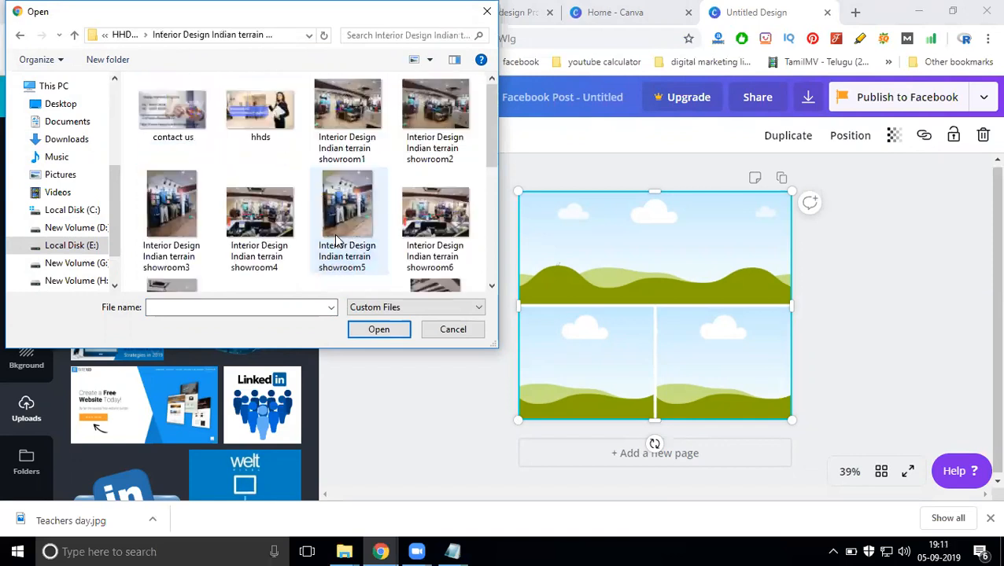
{"action": "left_click", "coordinate": [138, 36]}
{"action": "scroll", "coordinate": [287, 168], "scroll_direction": "down", "scroll_amount": 2}
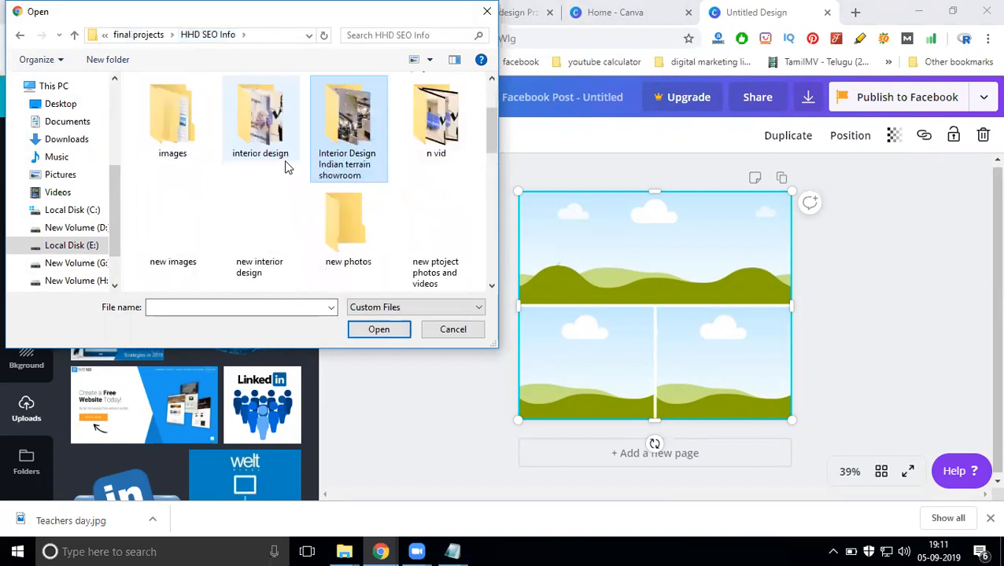
Upload the images d1 and IMG-20180214-WA0019 from the new images folder.
{"action": "double_click", "coordinate": [185, 132]}
{"action": "double_click", "coordinate": [260, 130]}
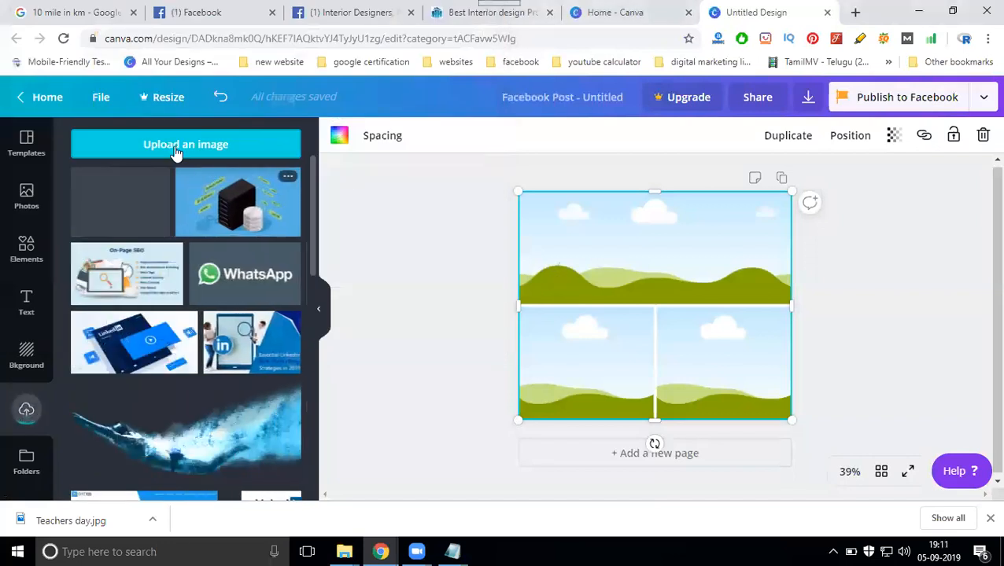
{"action": "left_click", "coordinate": [174, 144]}
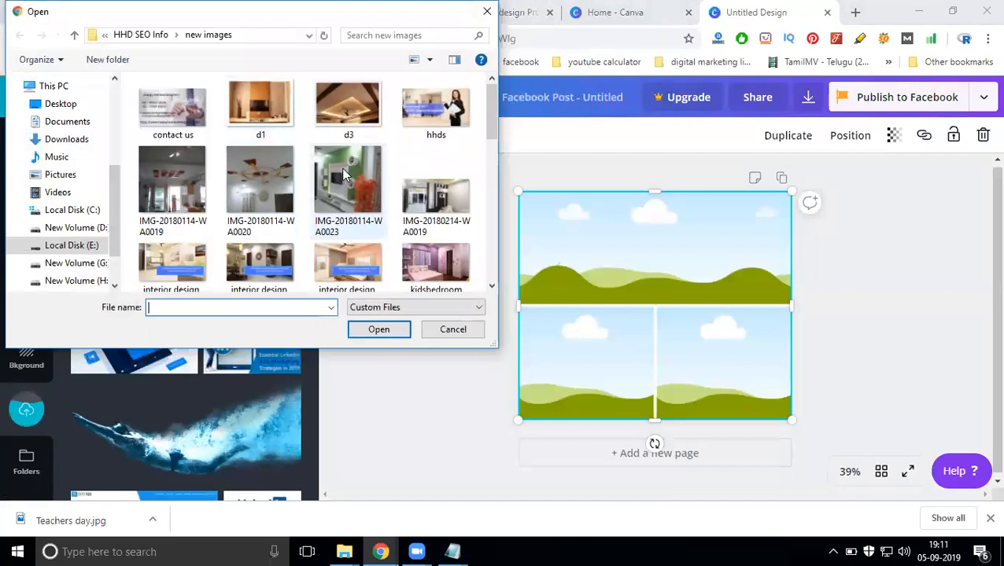
{"action": "double_click", "coordinate": [419, 203]}
Browse the remaining photos in new images and upload the kitchen photo from the 2bhk interiors folder.
{"action": "left_click", "coordinate": [189, 148]}
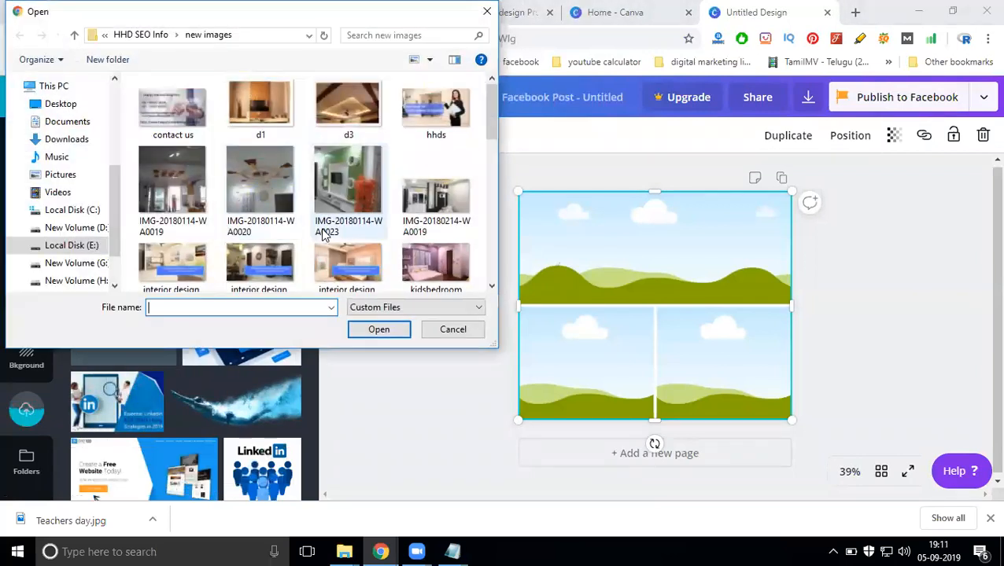
{"action": "scroll", "coordinate": [325, 236], "scroll_direction": "down", "scroll_amount": 5}
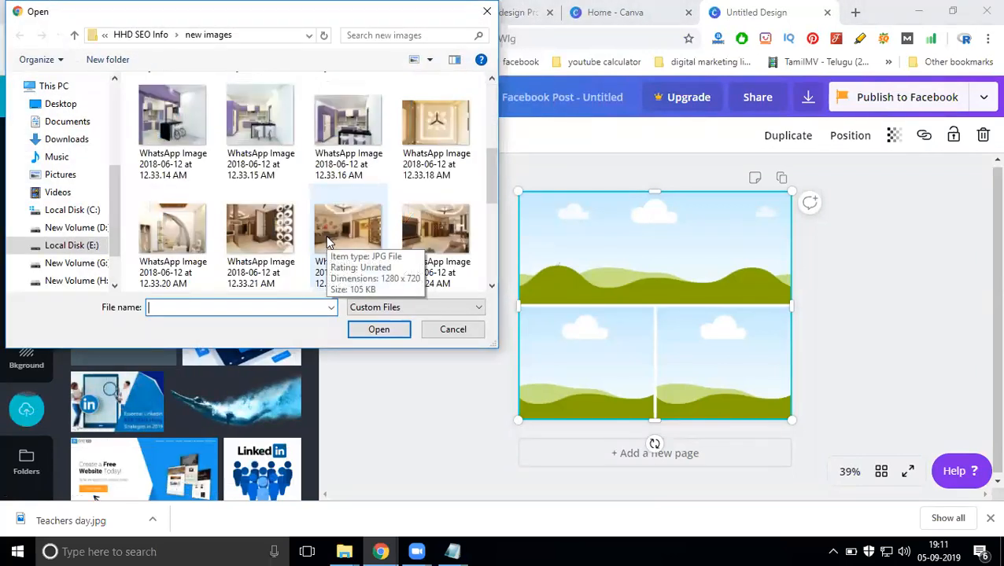
{"action": "scroll", "coordinate": [329, 241], "scroll_direction": "down", "scroll_amount": 3}
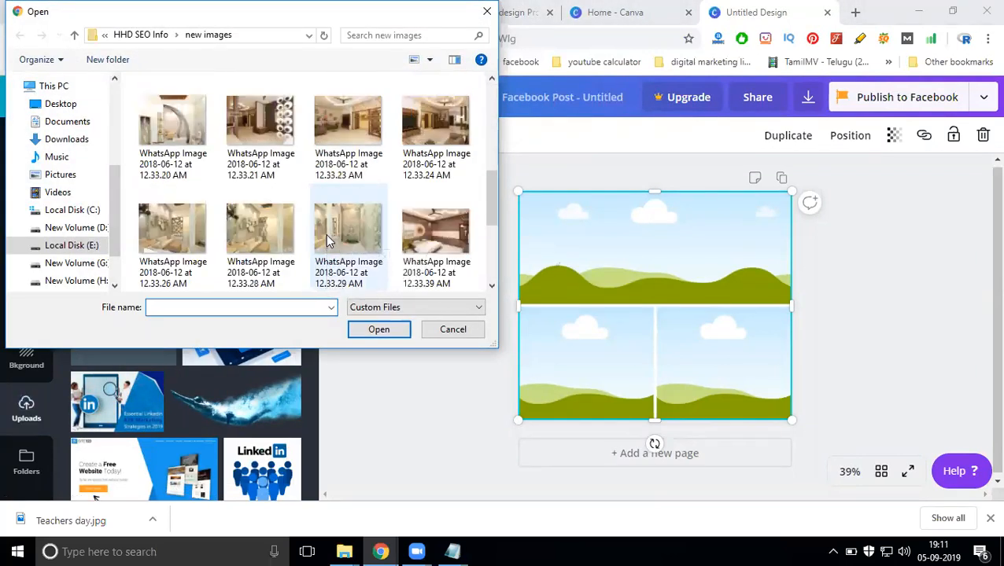
{"action": "scroll", "coordinate": [329, 241], "scroll_direction": "down", "scroll_amount": 5}
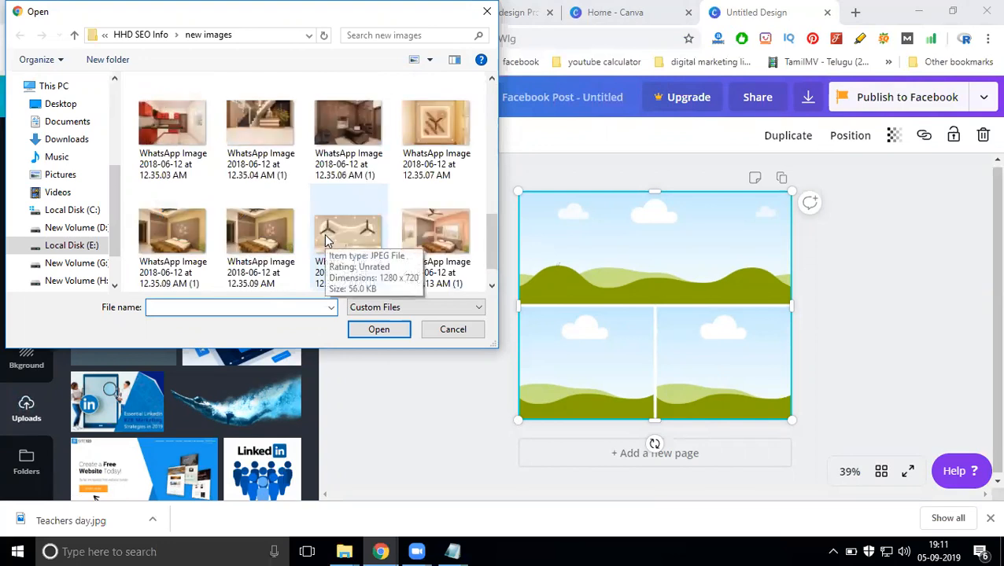
{"action": "scroll", "coordinate": [327, 241], "scroll_direction": "down", "scroll_amount": 2}
{"action": "scroll", "coordinate": [329, 240], "scroll_direction": "up", "scroll_amount": 3}
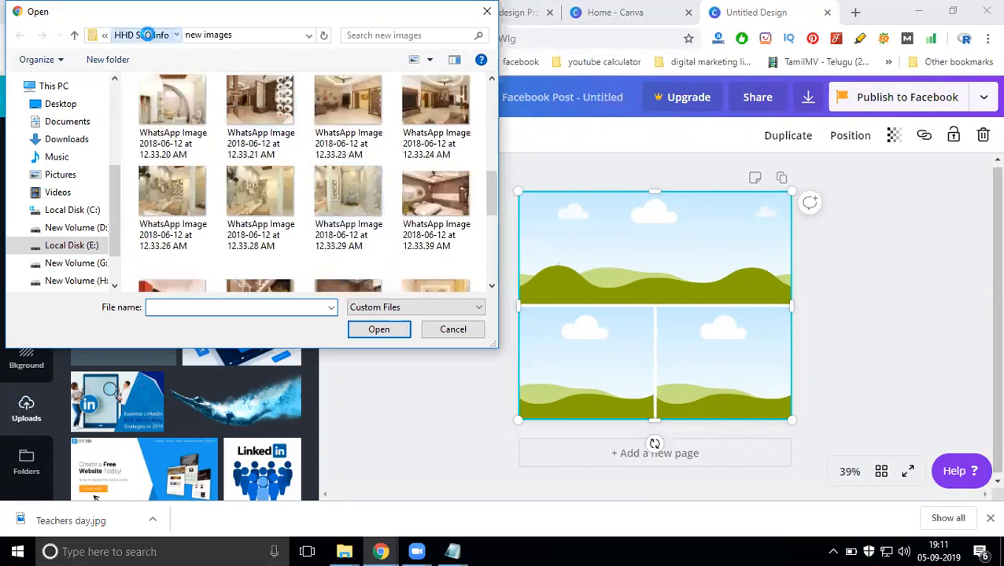
{"action": "left_click", "coordinate": [139, 34]}
{"action": "scroll", "coordinate": [157, 103], "scroll_direction": "up", "scroll_amount": 2}
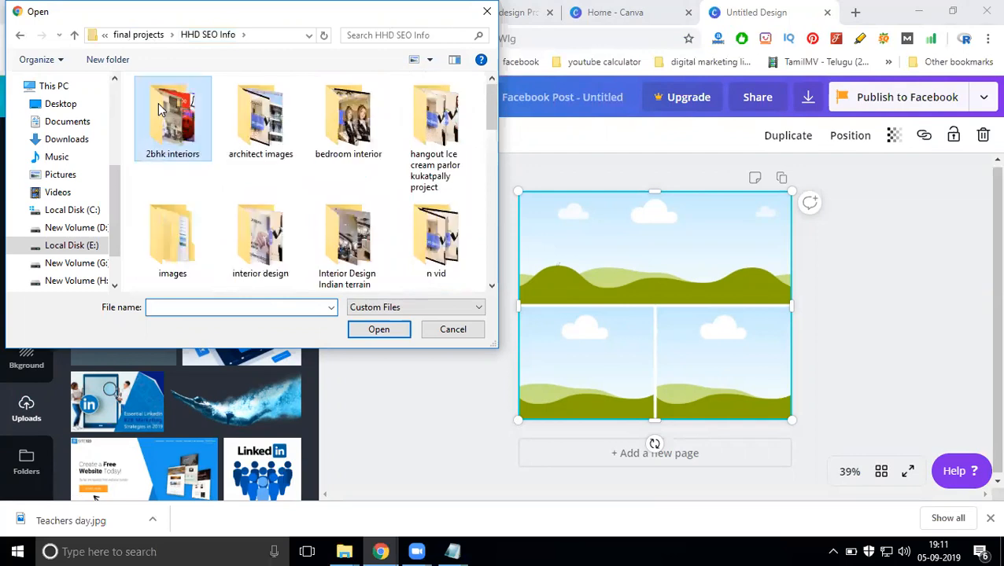
{"action": "double_click", "coordinate": [157, 103]}
{"action": "scroll", "coordinate": [262, 167], "scroll_direction": "down", "scroll_amount": 2}
{"action": "double_click", "coordinate": [414, 235]}
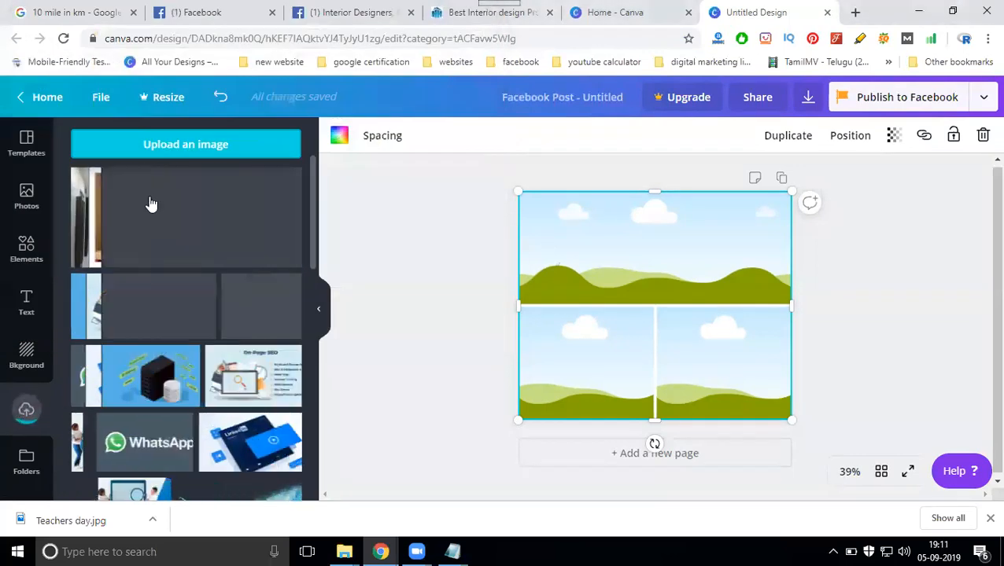
Fill the grid with the kitchen photo in the lower-left cell, the TV wall in the lower-right cell and the hall in the wide cell.
{"action": "left_click", "coordinate": [152, 211]}
{"action": "left_click_drag", "start_coordinate": [612, 311], "coordinate": [586, 362]}
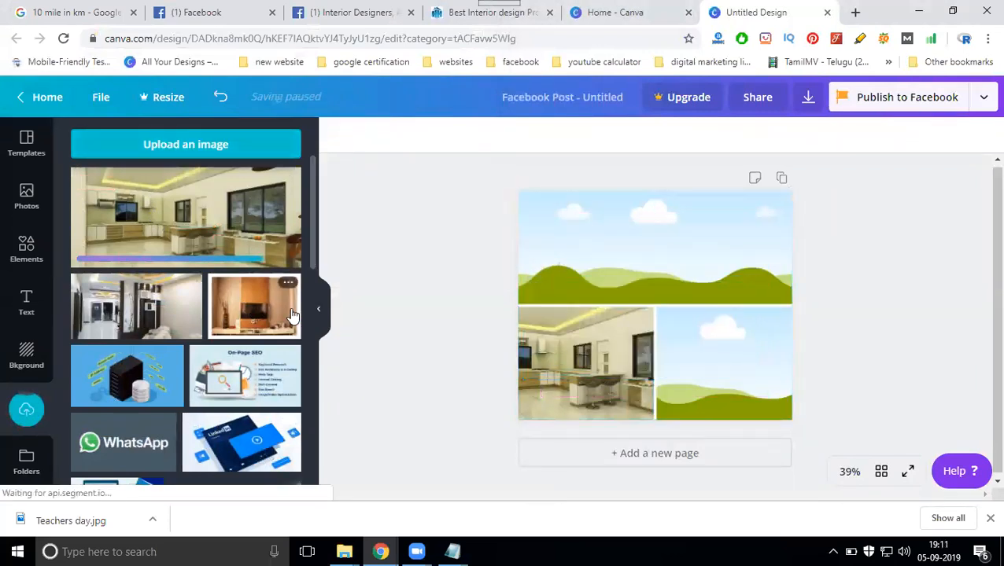
{"action": "left_click", "coordinate": [246, 308]}
{"action": "left_click_drag", "start_coordinate": [652, 336], "coordinate": [719, 362]}
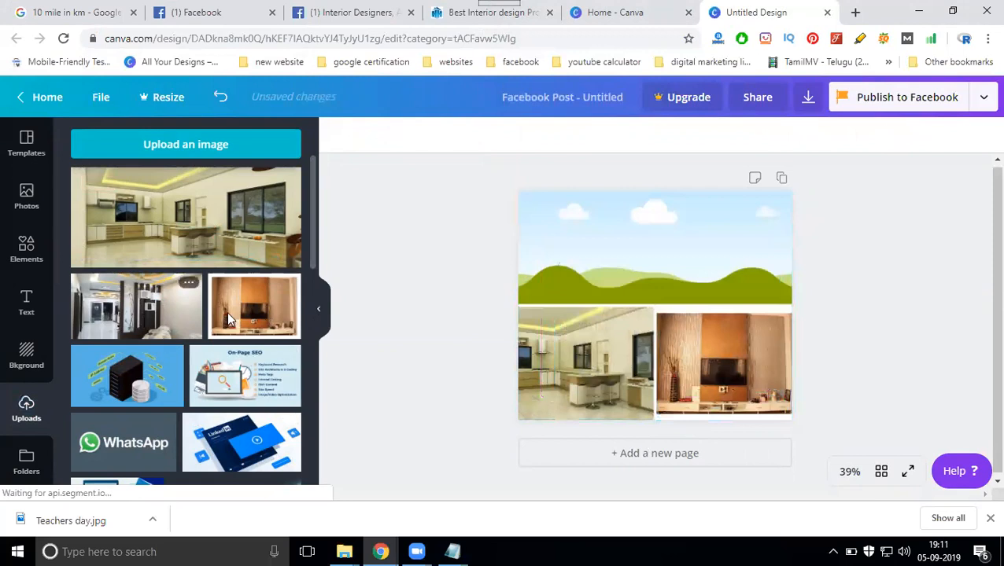
{"action": "left_click", "coordinate": [145, 322]}
{"action": "left_click_drag", "start_coordinate": [630, 308], "coordinate": [631, 296]}
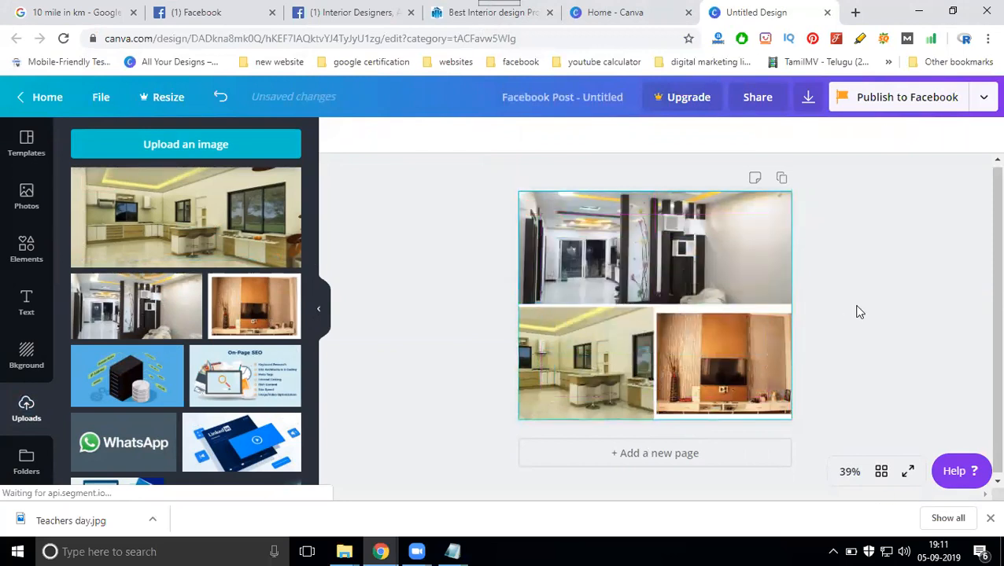
Download the collage as a JPG and dismiss the Canva Pro trial offer.
{"action": "left_click", "coordinate": [808, 100]}
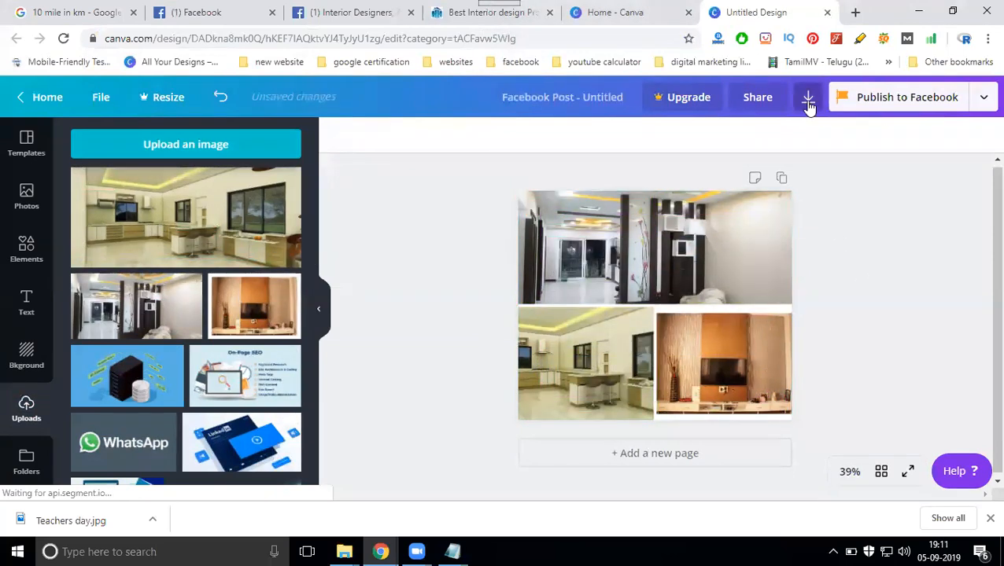
{"action": "left_click", "coordinate": [822, 197]}
{"action": "left_click", "coordinate": [823, 246]}
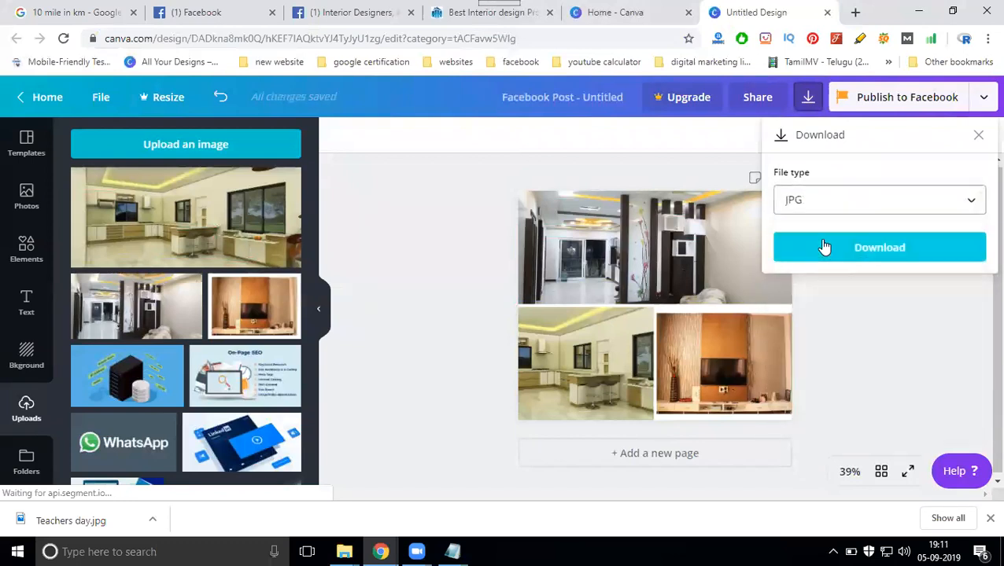
{"action": "left_click", "coordinate": [823, 247]}
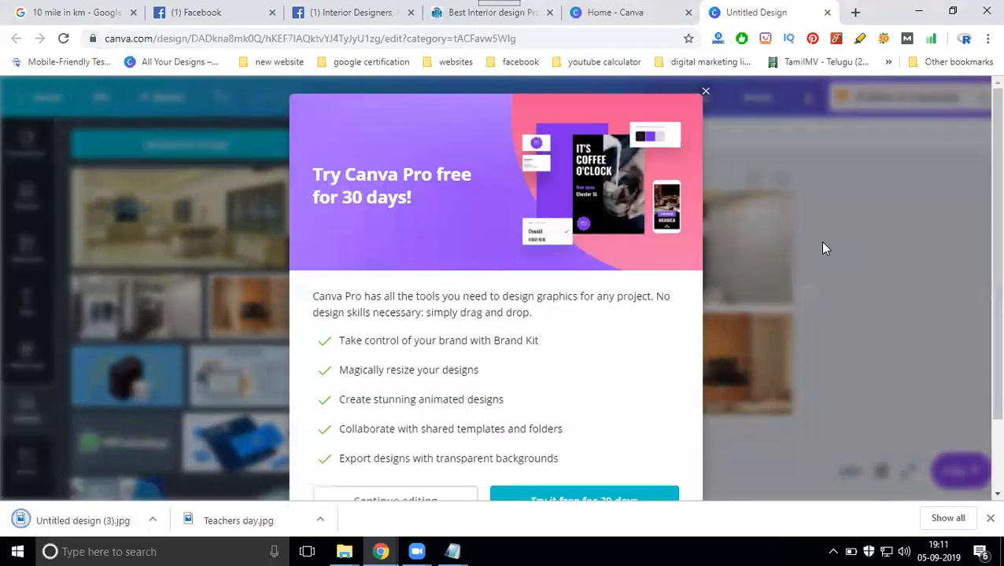
{"action": "left_click", "coordinate": [705, 92]}
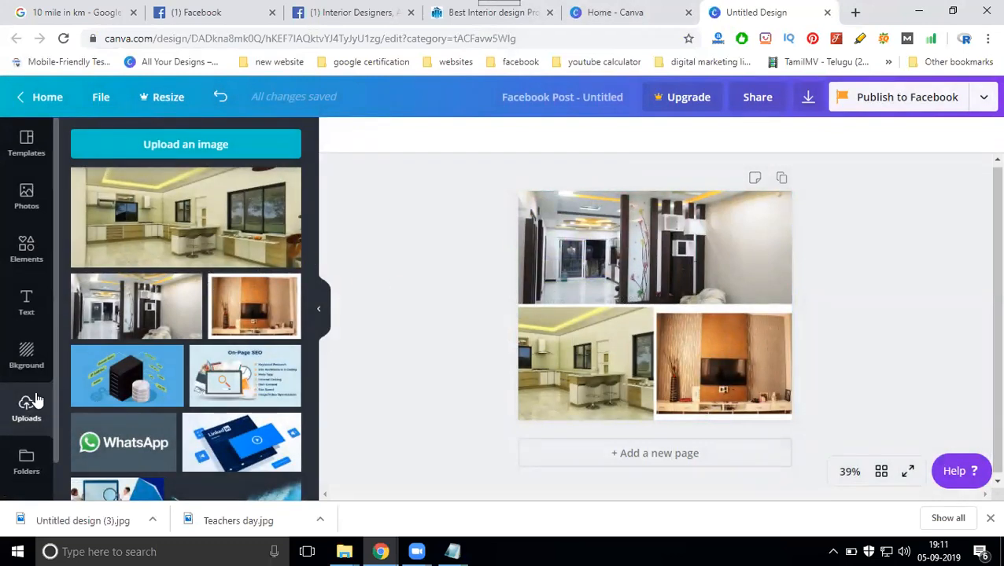
Upload the happy-homes-logo-copy image from the HHD SEO Info folder.
{"action": "left_click", "coordinate": [174, 150]}
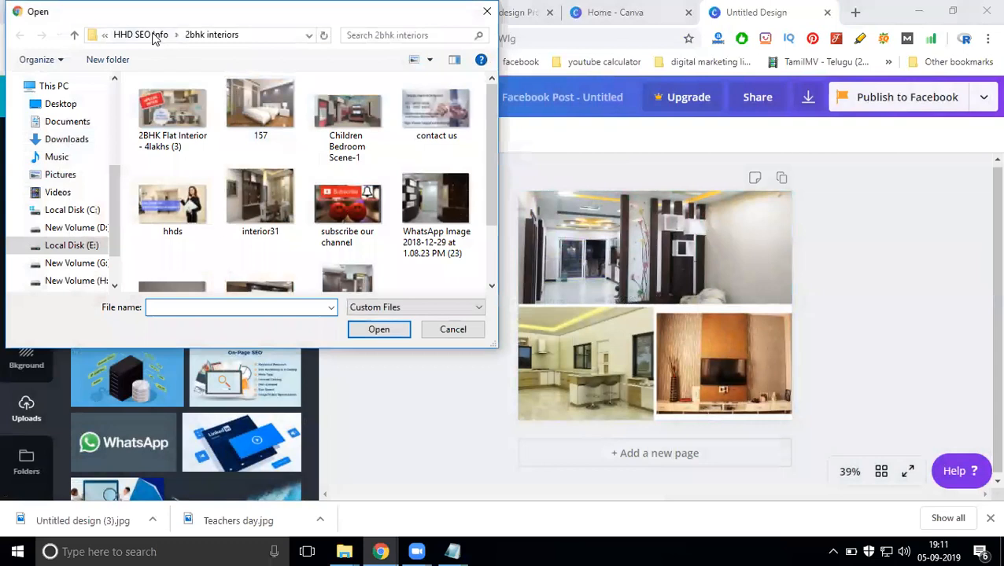
{"action": "left_click", "coordinate": [146, 35]}
{"action": "scroll", "coordinate": [347, 149], "scroll_direction": "down", "scroll_amount": 10}
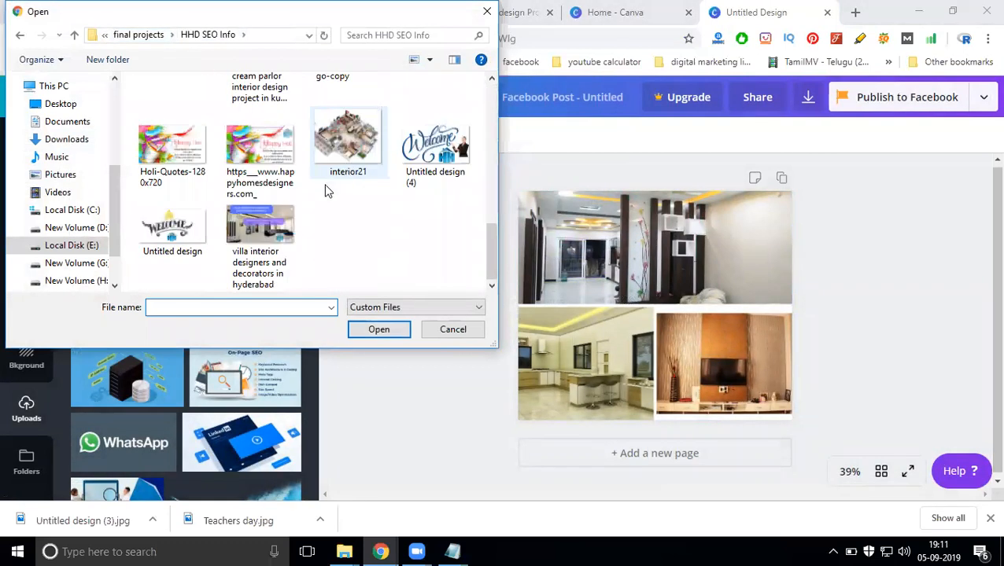
{"action": "scroll", "coordinate": [328, 192], "scroll_direction": "up", "scroll_amount": 1}
{"action": "left_click", "coordinate": [347, 118]}
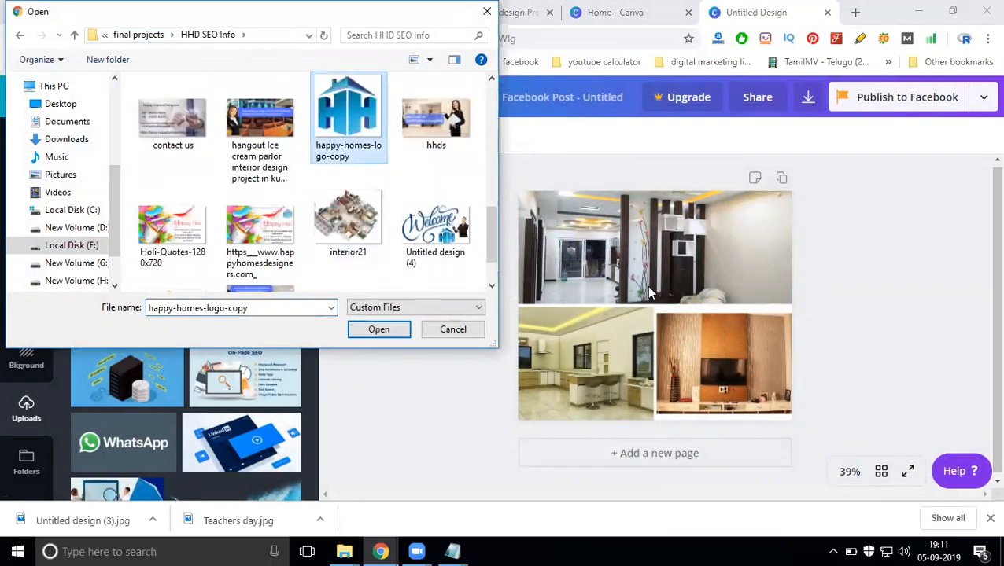
{"action": "double_click", "coordinate": [361, 134]}
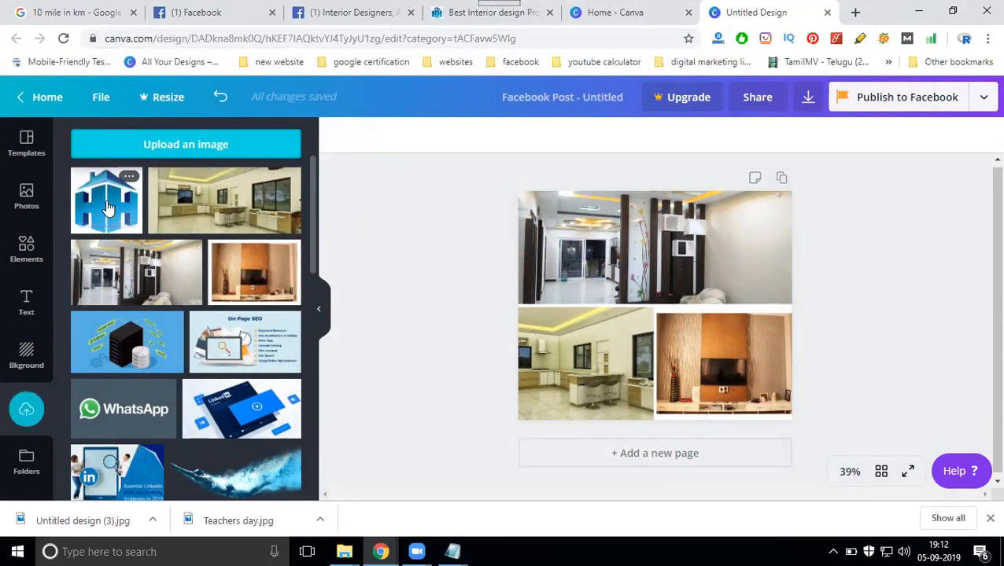
Add the uploaded house logo to the collage, shrink it and place it in the middle where the three photos meet.
{"action": "left_click", "coordinate": [108, 207]}
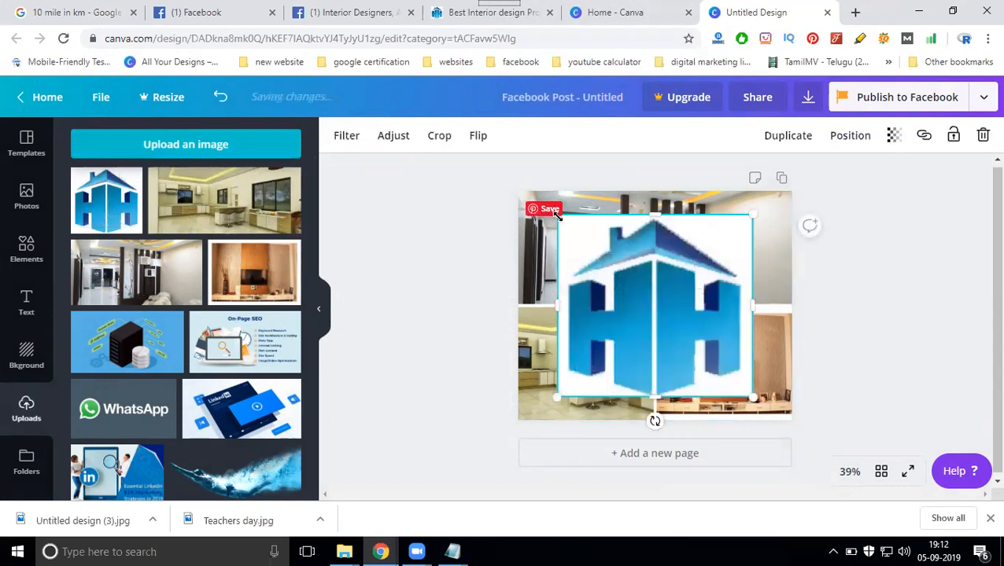
{"action": "left_click_drag", "start_coordinate": [751, 399], "coordinate": [706, 353]}
{"action": "left_click_drag", "start_coordinate": [557, 214], "coordinate": [627, 281]}
{"action": "left_click_drag", "start_coordinate": [692, 345], "coordinate": [674, 323]}
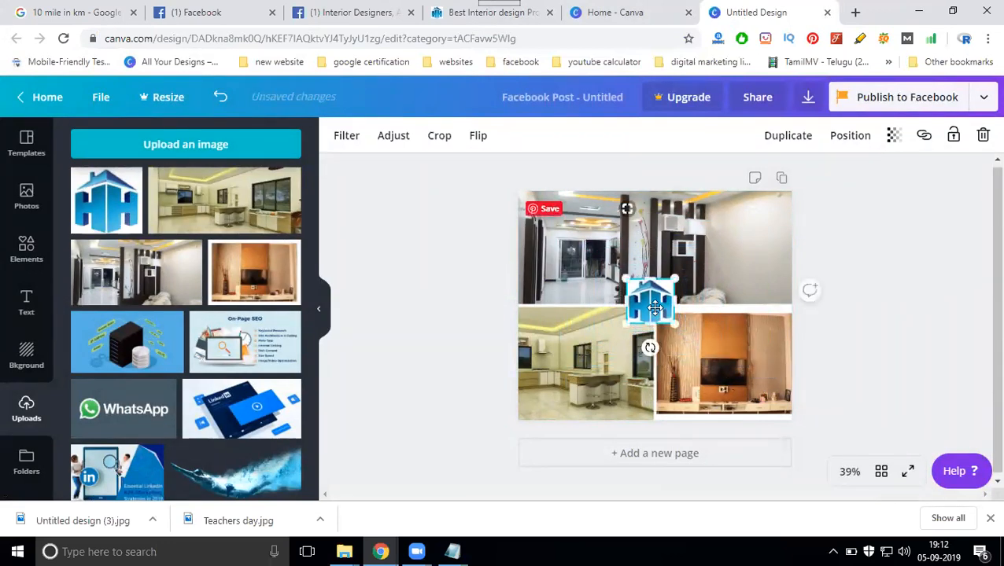
Make the logo see-through by lowering its transparency setting to slightly below 54.
{"action": "left_click", "coordinate": [893, 137]}
{"action": "left_click", "coordinate": [814, 175]}
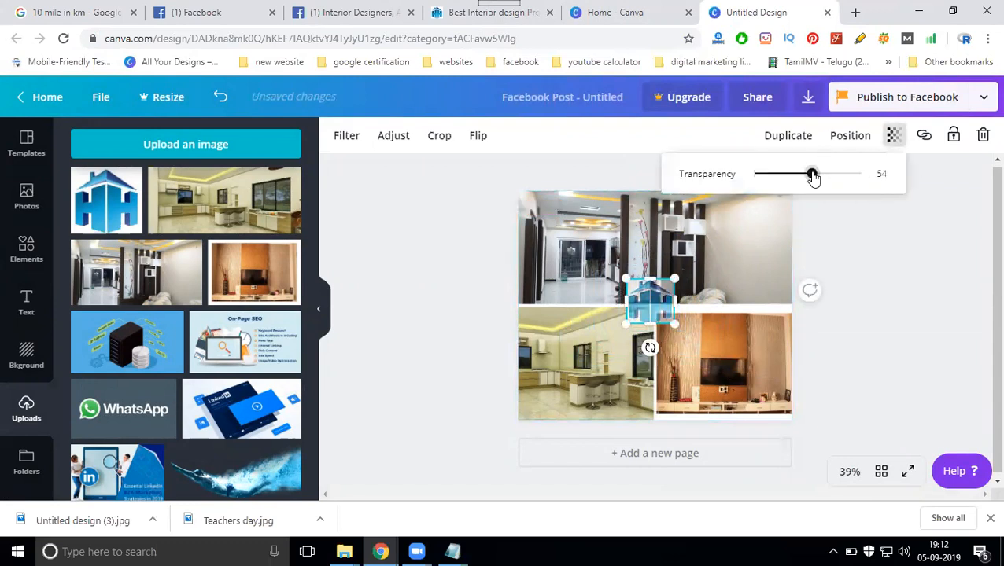
{"action": "left_click", "coordinate": [832, 177]}
{"action": "left_click", "coordinate": [813, 177]}
{"action": "left_click", "coordinate": [861, 232]}
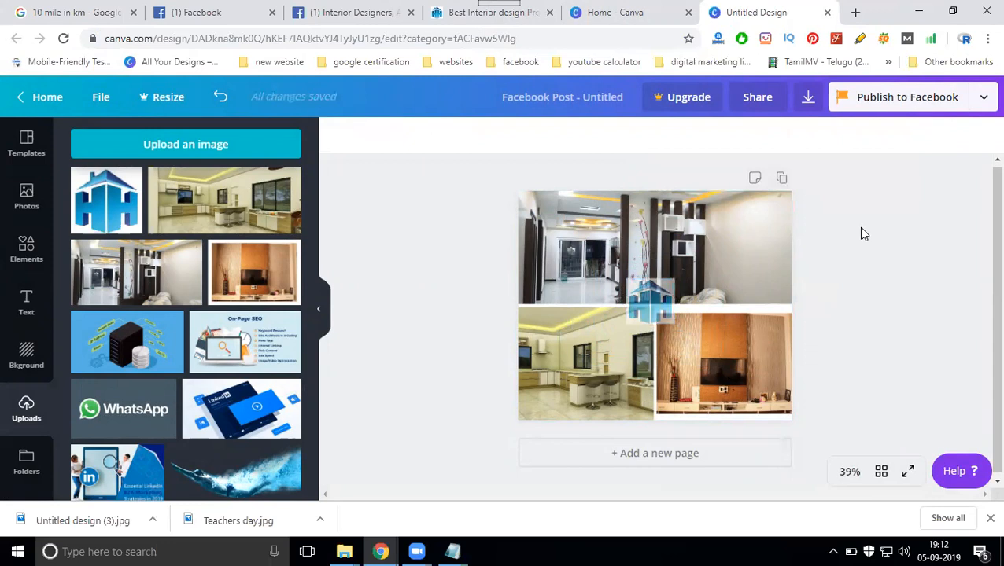
{"action": "left_click", "coordinate": [655, 288]}
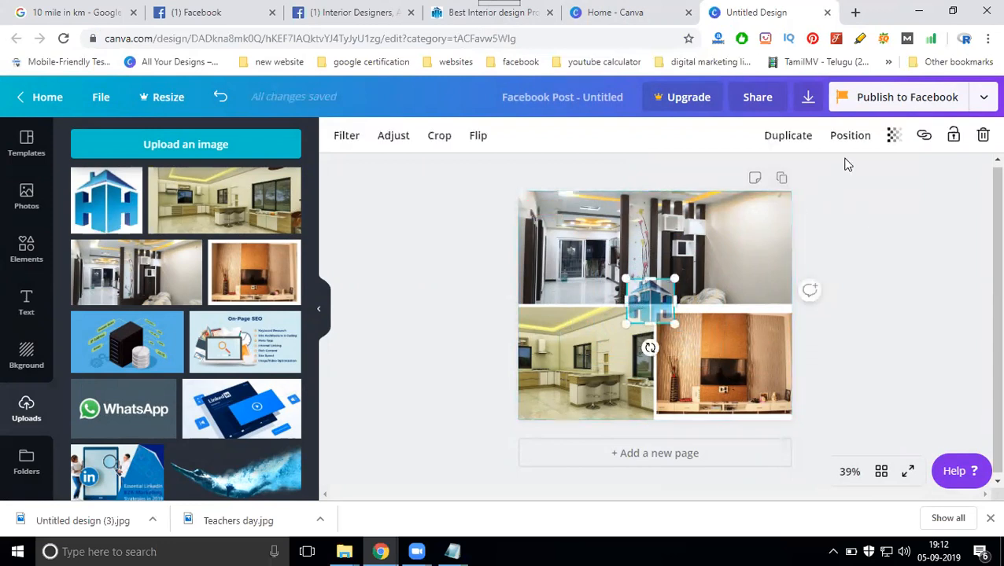
{"action": "left_click", "coordinate": [891, 137]}
{"action": "left_click_drag", "start_coordinate": [807, 170], "coordinate": [791, 175]}
{"action": "left_click", "coordinate": [885, 245]}
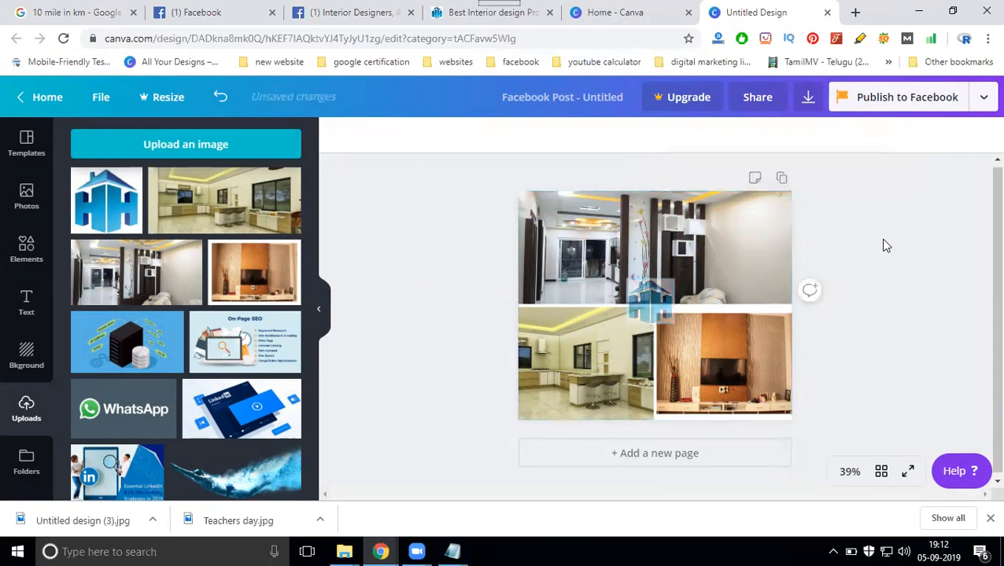
Download the collage with the logo as a JPG.
{"action": "left_click", "coordinate": [808, 96]}
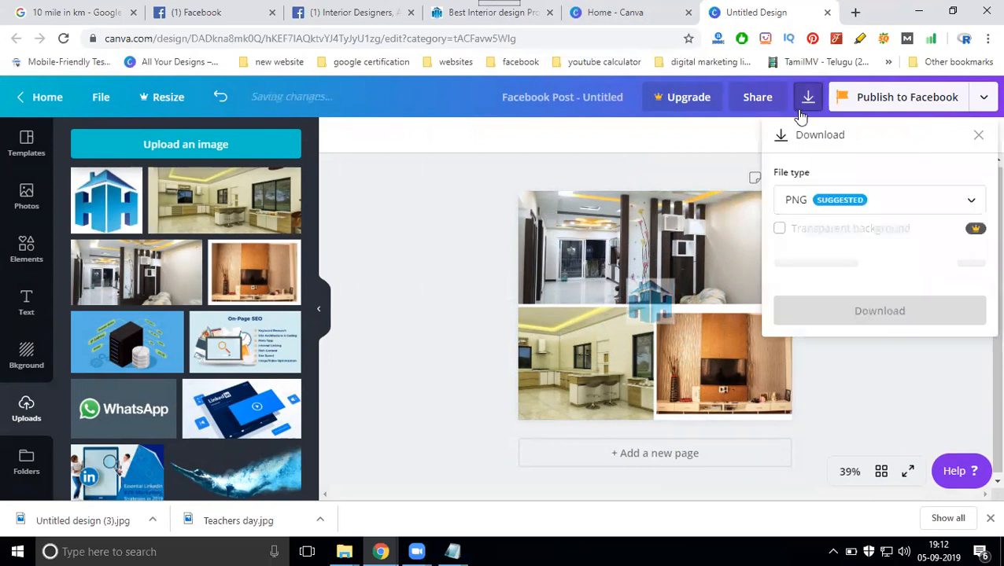
{"action": "left_click", "coordinate": [810, 206]}
{"action": "left_click", "coordinate": [786, 246]}
{"action": "left_click", "coordinate": [814, 249]}
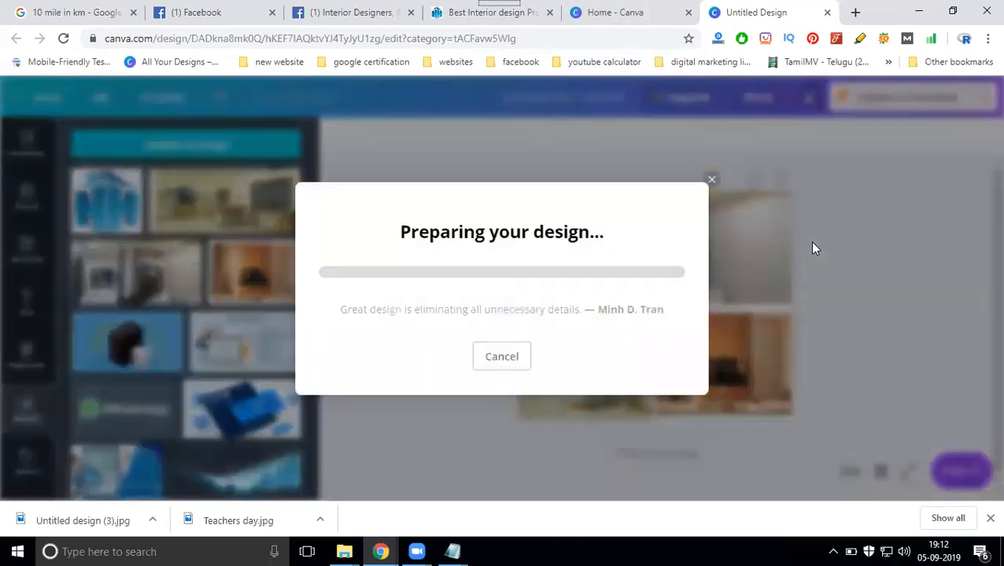
Search the web for "facebook overlay" in a new tab and open Facebook's Text Overlay Tool.
{"action": "left_click", "coordinate": [854, 12]}
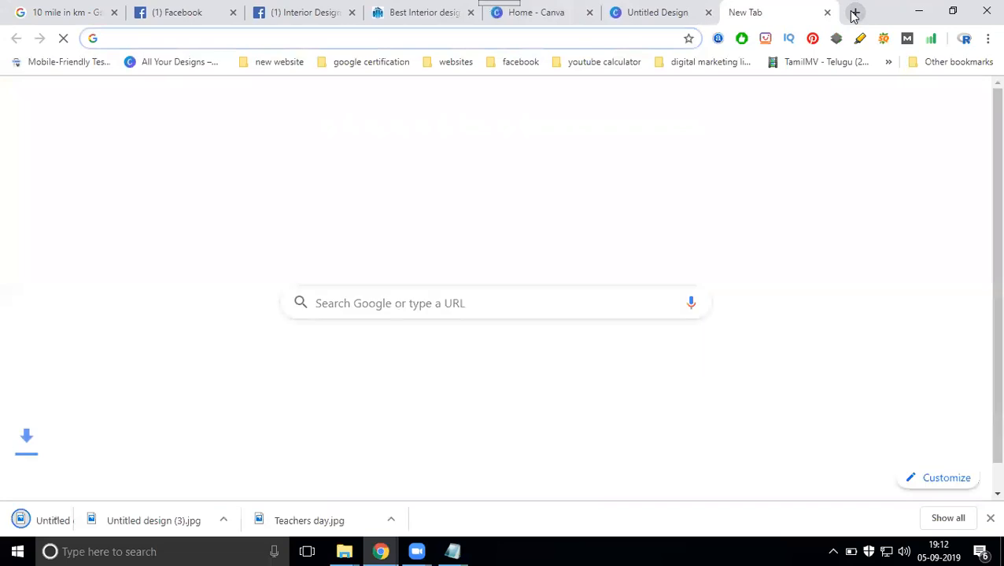
{"action": "type", "text": "facebook "}
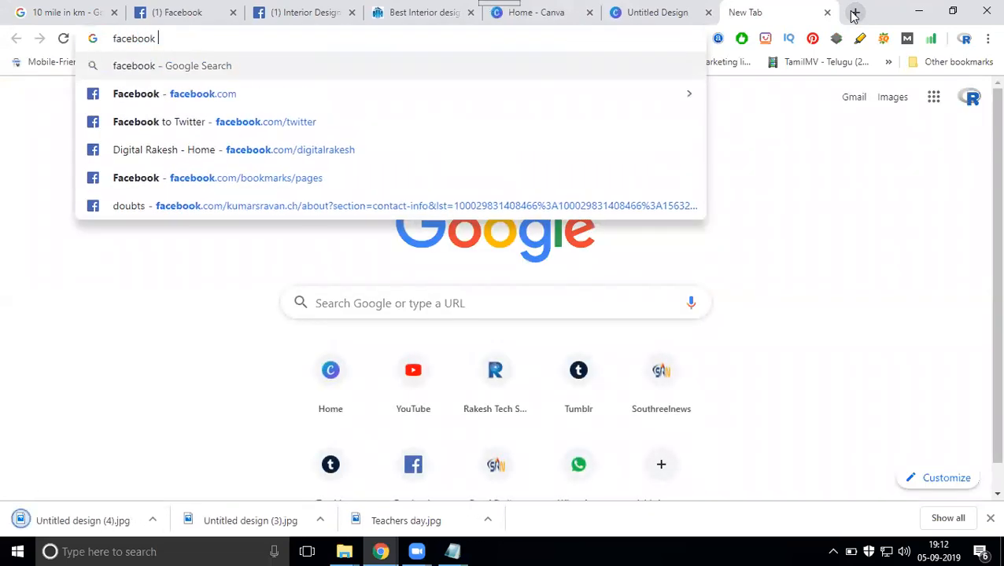
{"action": "type", "text": "overlay"}
{"action": "key", "text": "Return"}
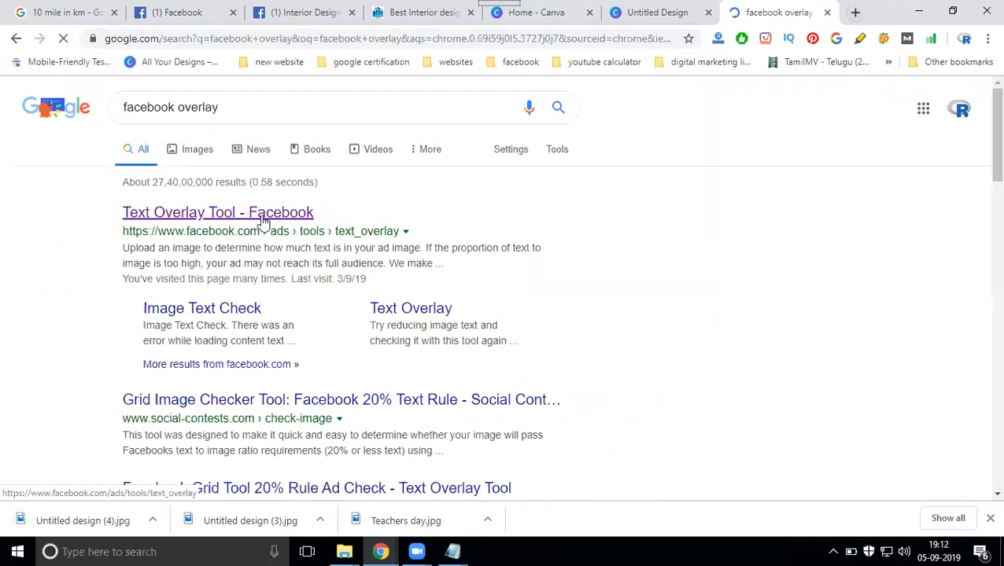
{"action": "left_click", "coordinate": [261, 214]}
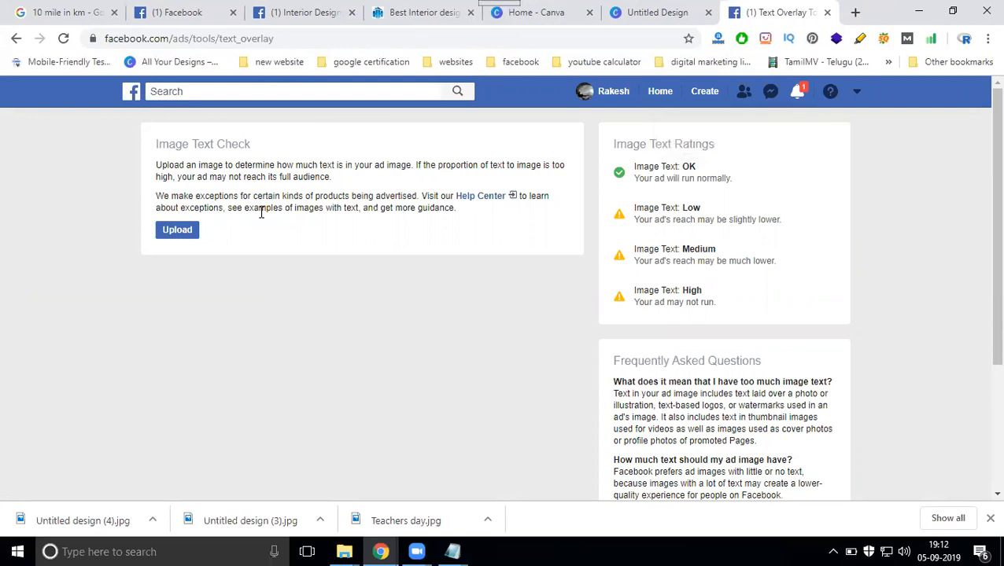
Run the image text check on Untitled design (4) from the Downloads folder.
{"action": "left_click", "coordinate": [173, 230]}
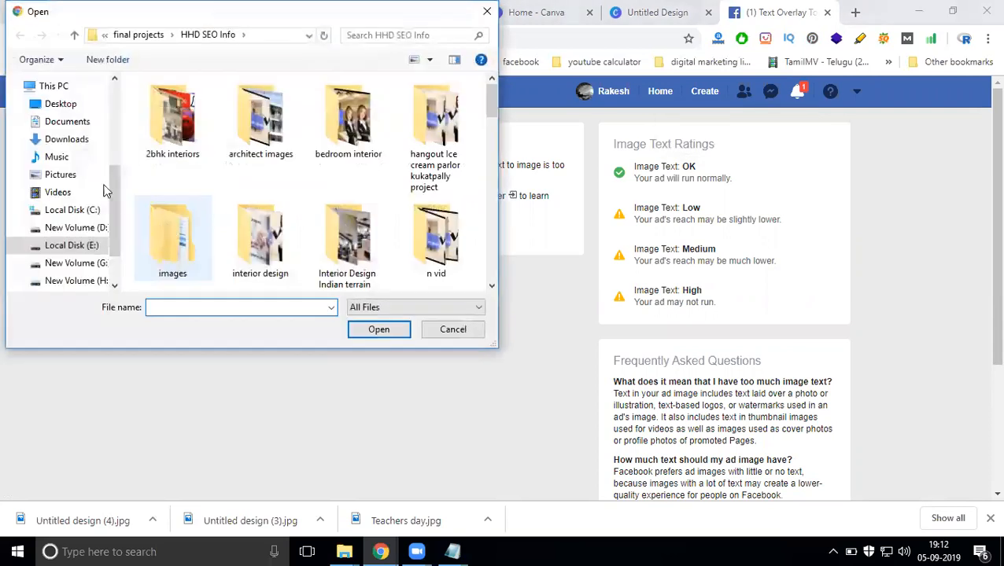
{"action": "left_click", "coordinate": [68, 141]}
{"action": "scroll", "coordinate": [309, 196], "scroll_direction": "down", "scroll_amount": 10}
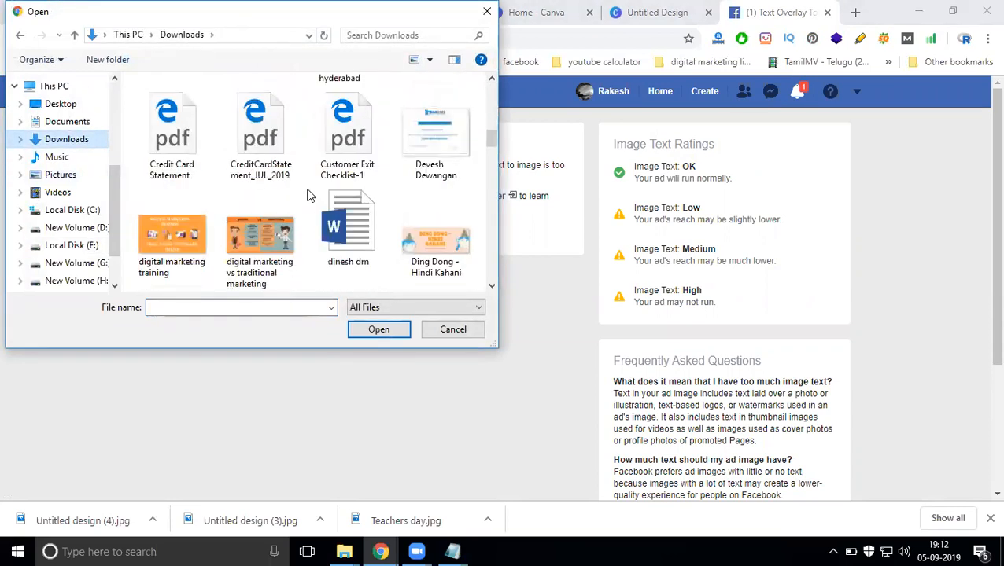
{"action": "scroll", "coordinate": [308, 196], "scroll_direction": "down", "scroll_amount": 3}
{"action": "scroll", "coordinate": [308, 196], "scroll_direction": "down", "scroll_amount": 5}
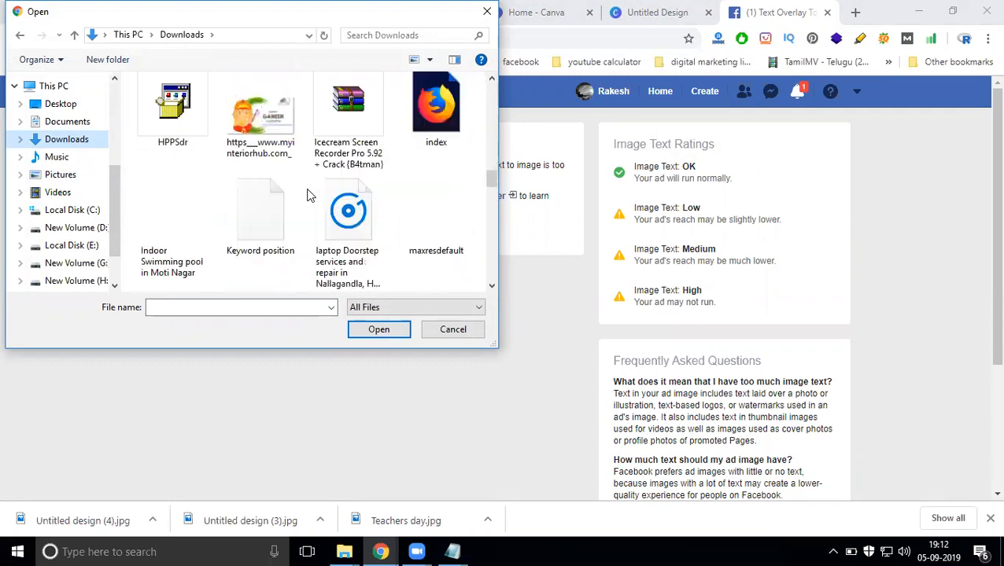
{"action": "scroll", "coordinate": [309, 196], "scroll_direction": "down", "scroll_amount": 5}
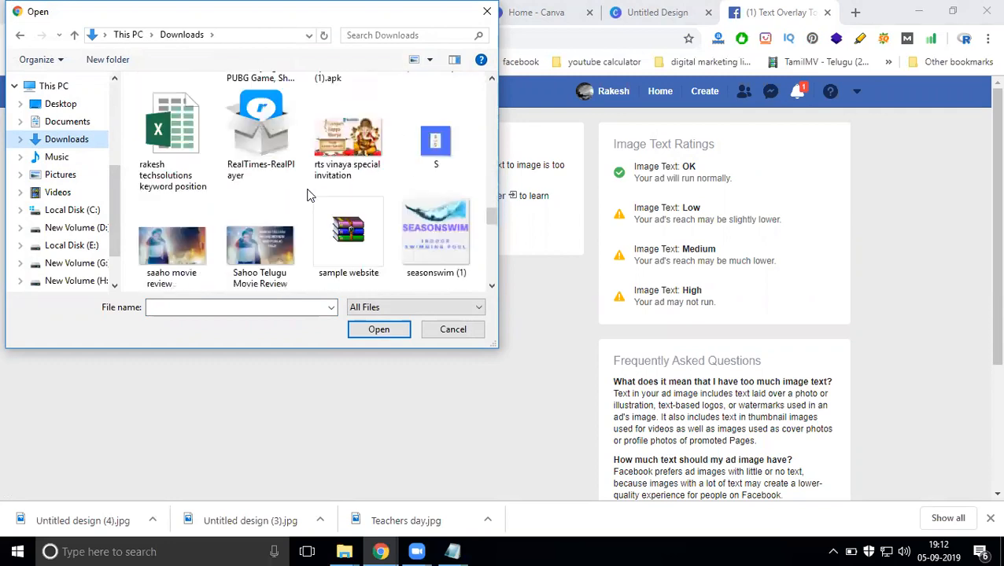
{"action": "scroll", "coordinate": [308, 196], "scroll_direction": "down", "scroll_amount": 5}
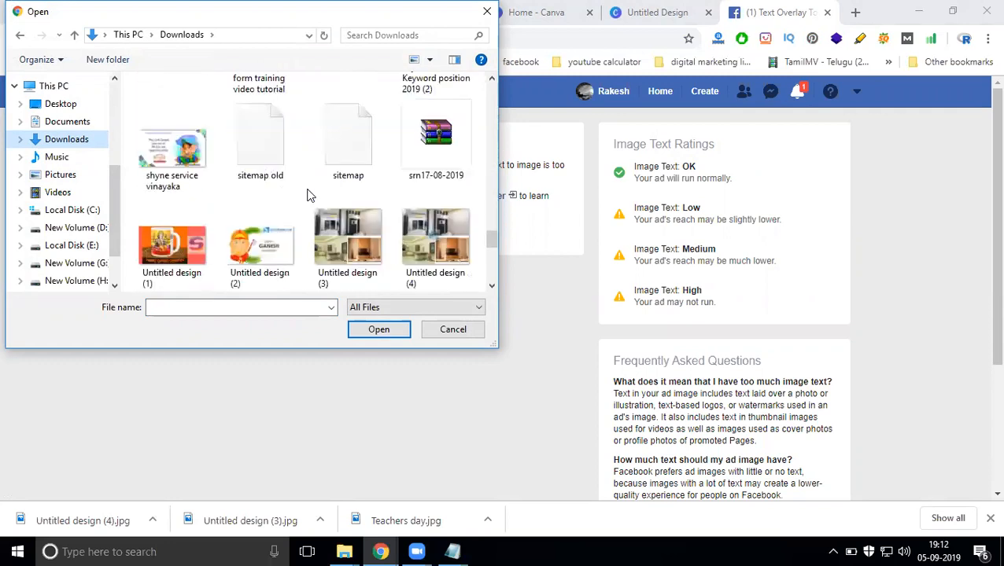
{"action": "scroll", "coordinate": [308, 196], "scroll_direction": "down", "scroll_amount": 2}
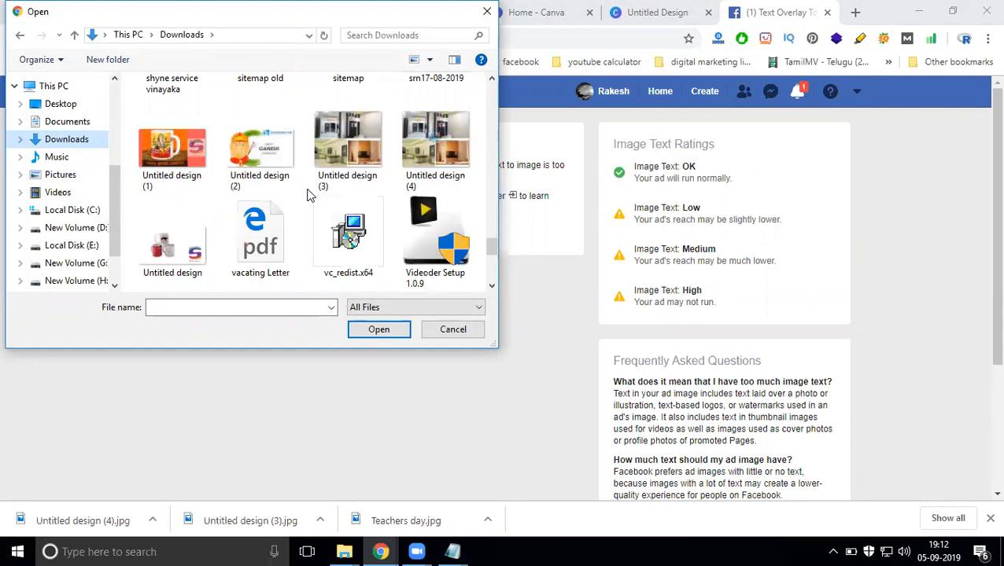
{"action": "double_click", "coordinate": [429, 151]}
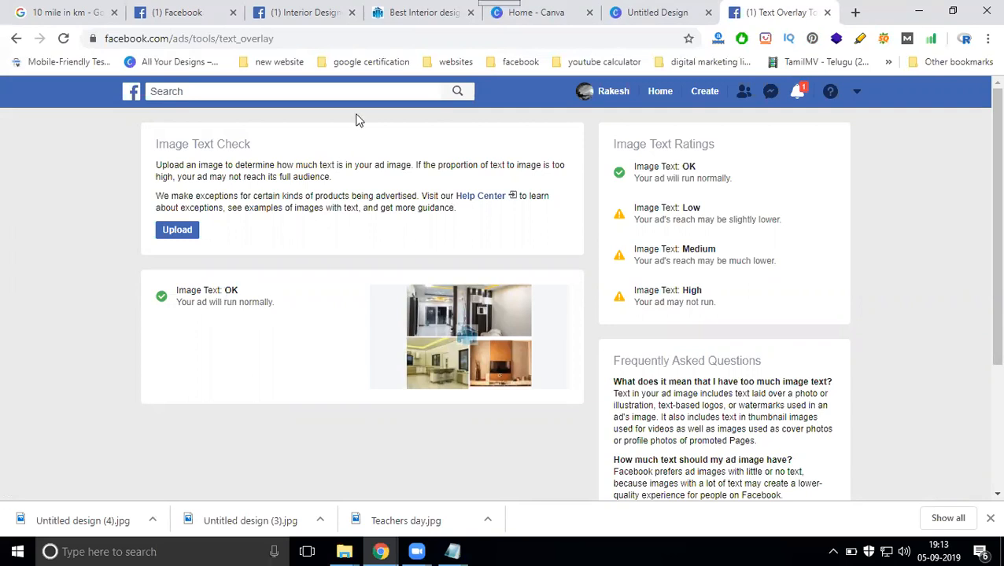
Return to the Promote Your Business Locally ad and start uploading a new image through its image library.
{"action": "left_click", "coordinate": [299, 14]}
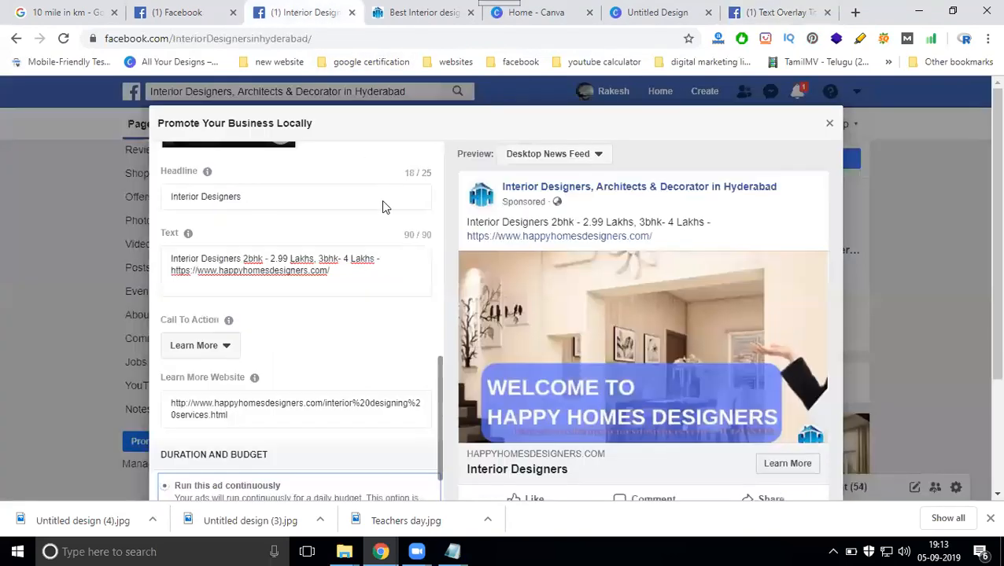
{"action": "scroll", "coordinate": [298, 343], "scroll_direction": "up", "scroll_amount": 3}
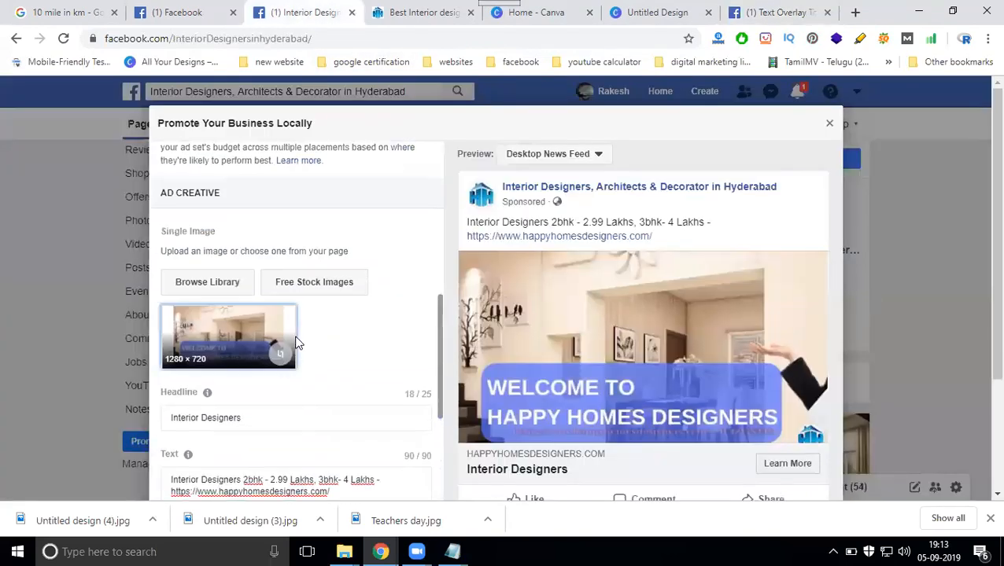
{"action": "left_click", "coordinate": [211, 287]}
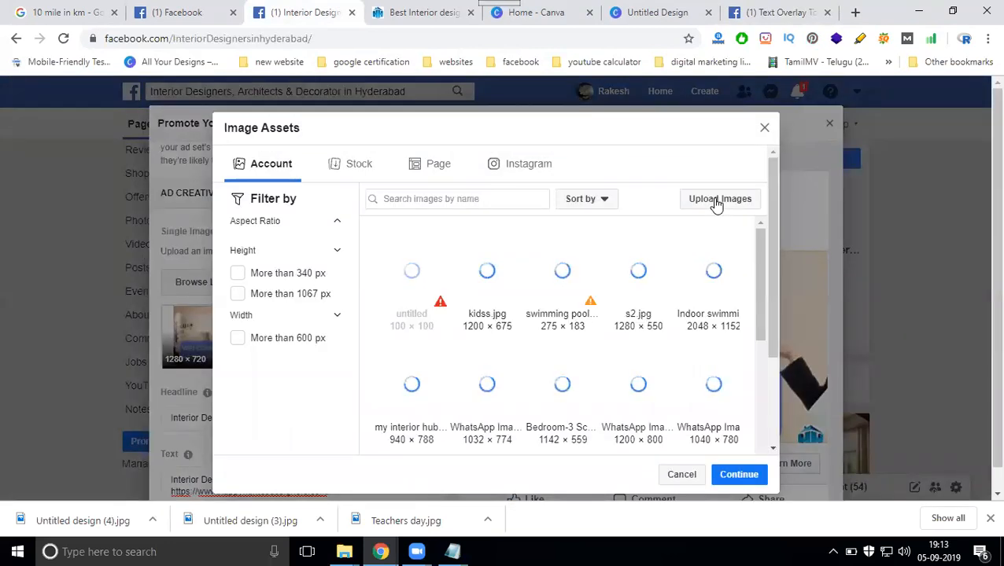
{"action": "left_click", "coordinate": [716, 201]}
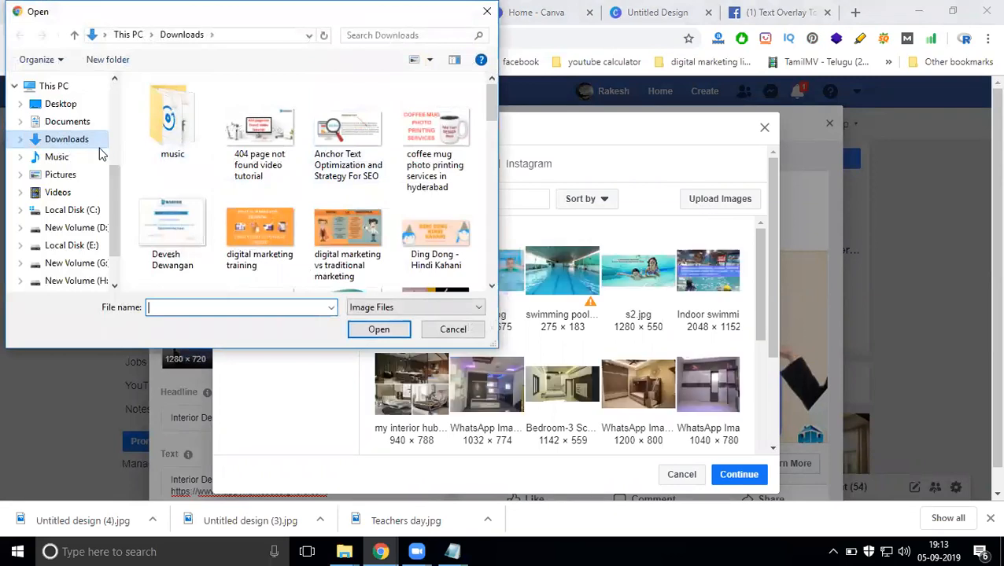
Rename the Untitled design (4) file in Downloads as "Happy Homes Design - Interior Design Projects in Hyderabad".
{"action": "scroll", "coordinate": [299, 177], "scroll_direction": "down", "scroll_amount": 10}
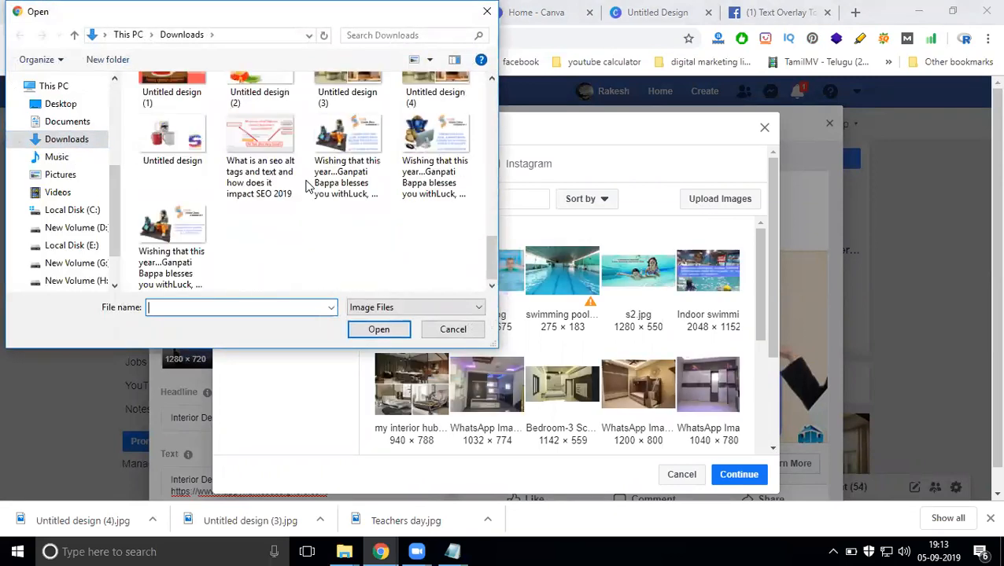
{"action": "scroll", "coordinate": [337, 234], "scroll_direction": "up", "scroll_amount": 3}
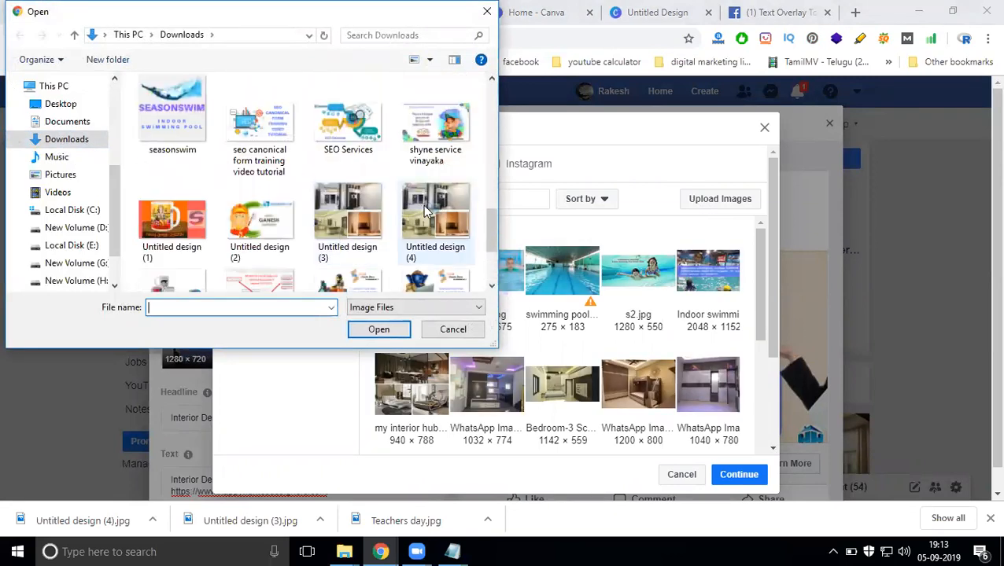
{"action": "left_click", "coordinate": [426, 252]}
{"action": "left_click", "coordinate": [425, 251]}
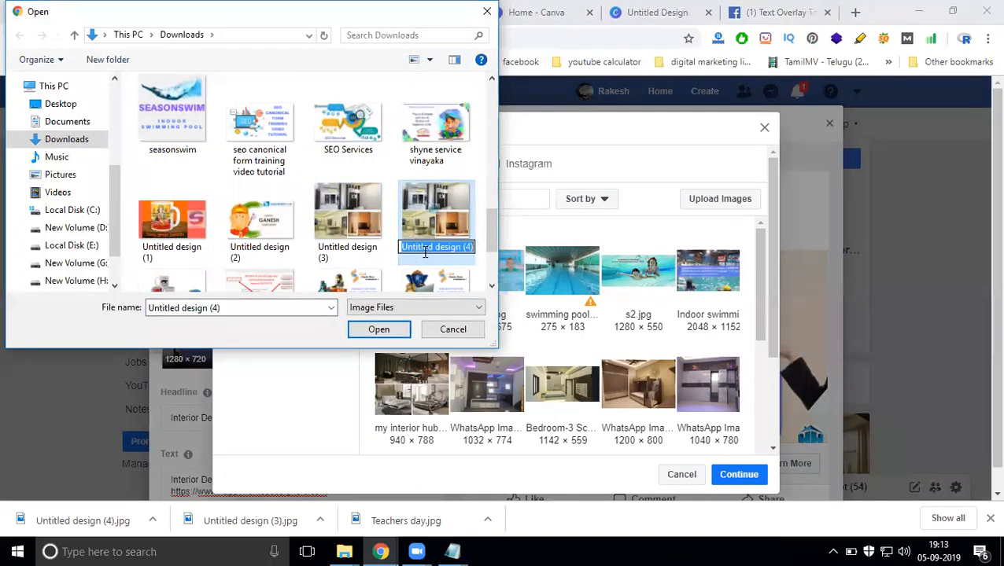
{"action": "type", "text": "Happy"}
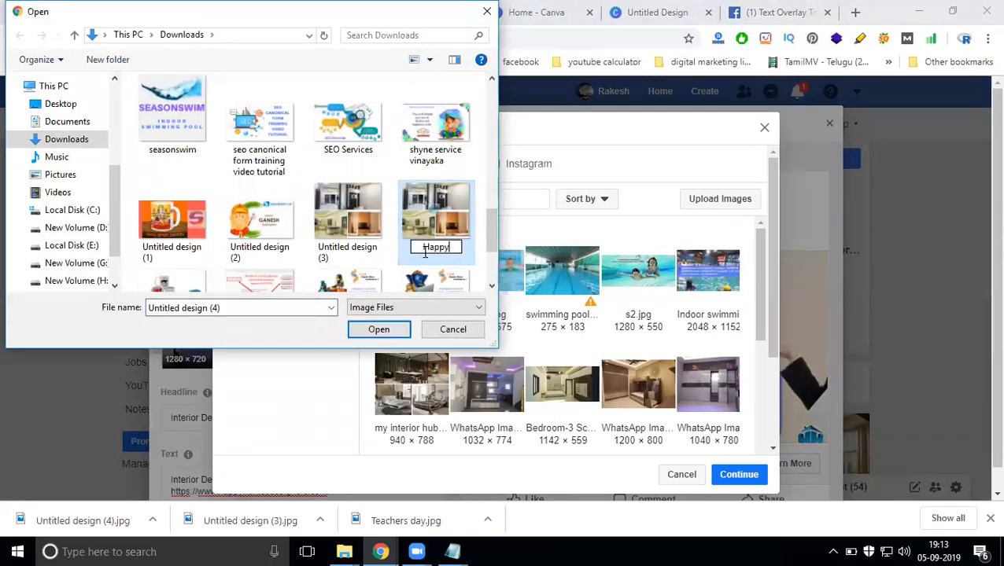
{"action": "type", "text": " Homes Design - Interio"}
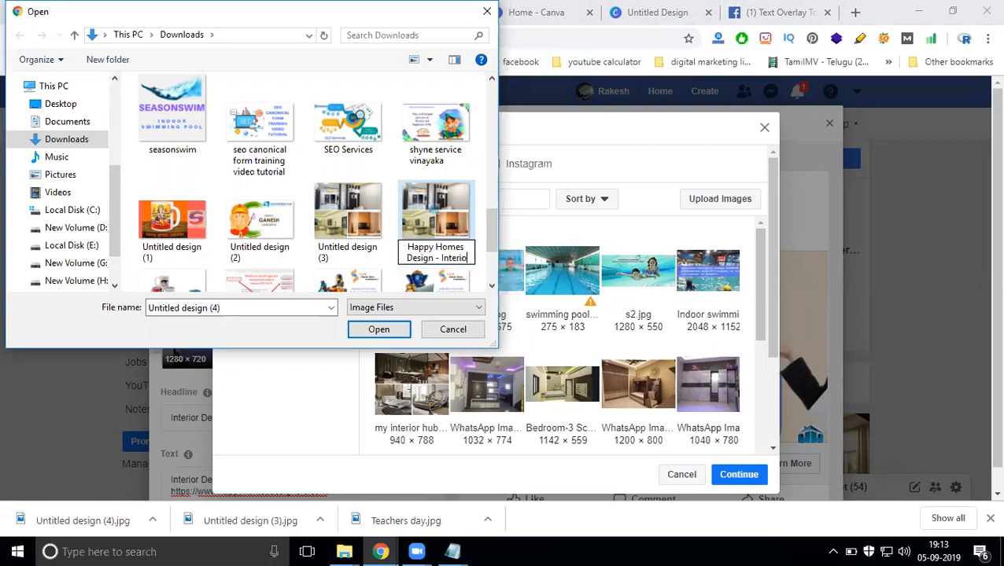
{"action": "type", "text": "r Design"}
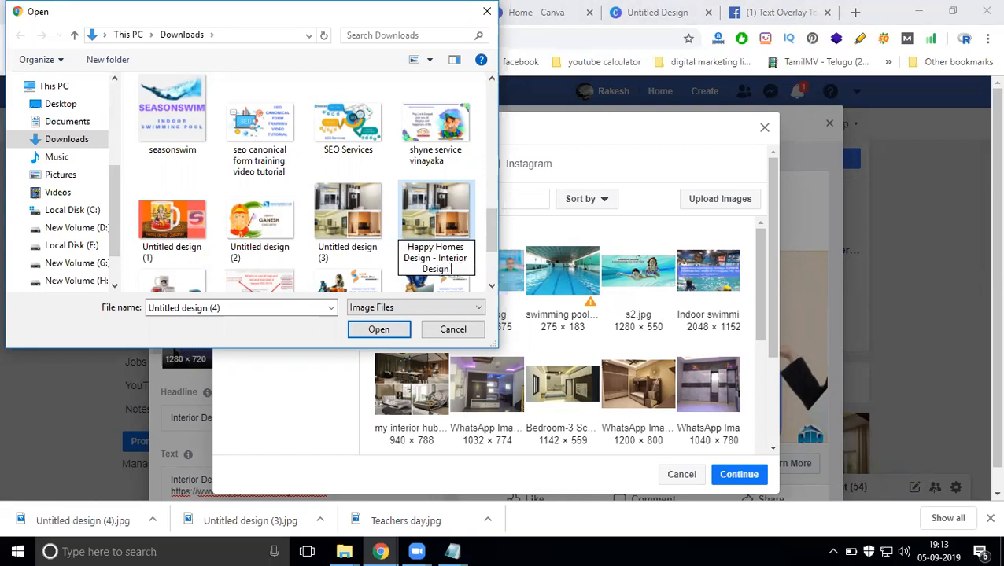
{"action": "type", "text": " Projects in Hyderabad"}
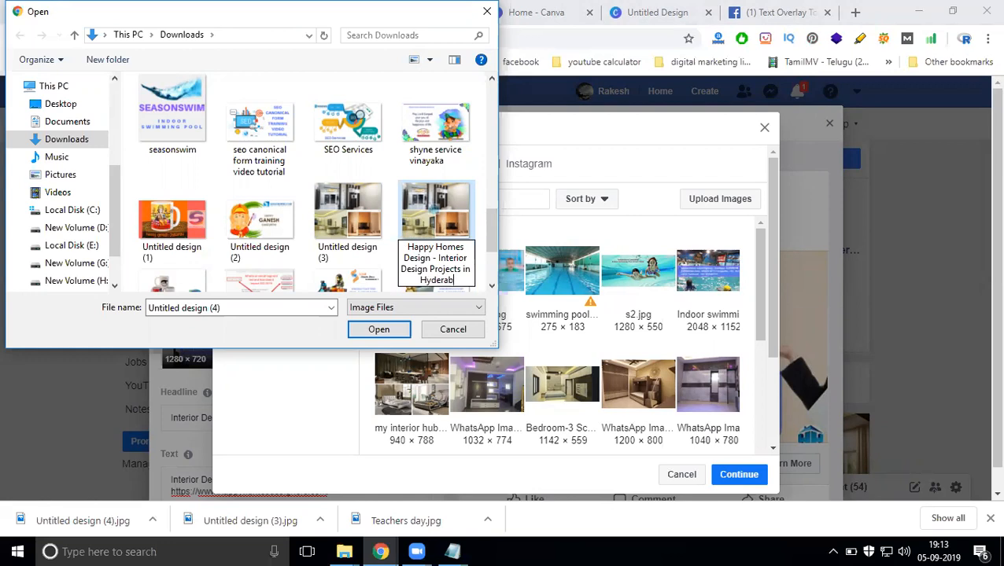
{"action": "key", "text": "Return"}
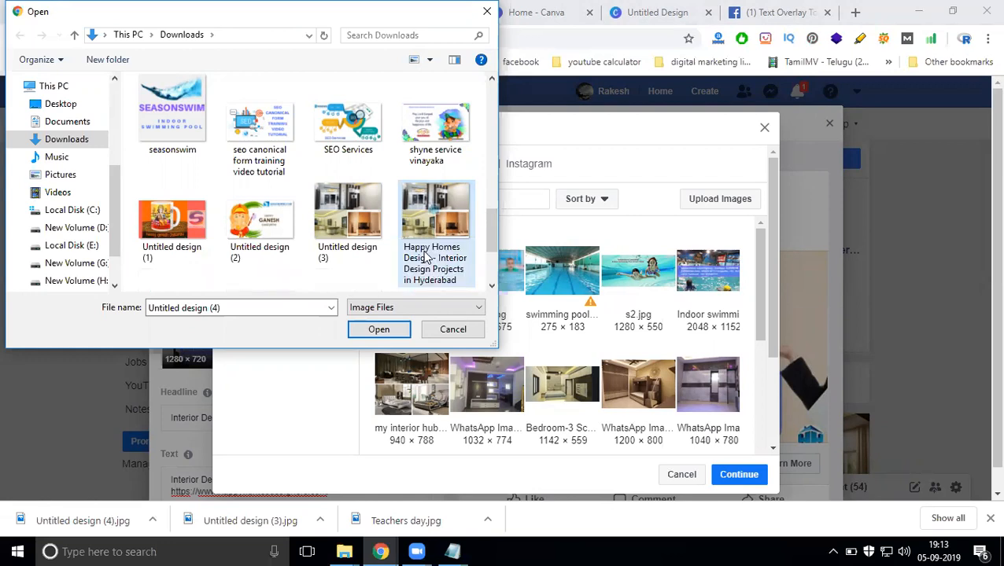
Upload the renamed "Happy Homes Design - Interior Design Projects in Hyderabad" image and apply it as the ad's image.
{"action": "double_click", "coordinate": [425, 255]}
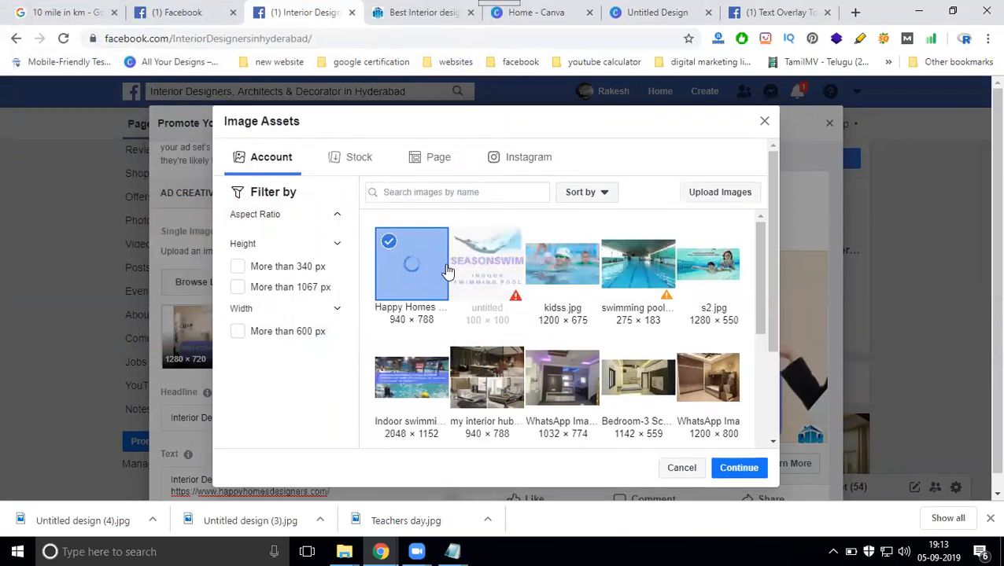
{"action": "left_click", "coordinate": [420, 259]}
{"action": "left_click", "coordinate": [737, 468]}
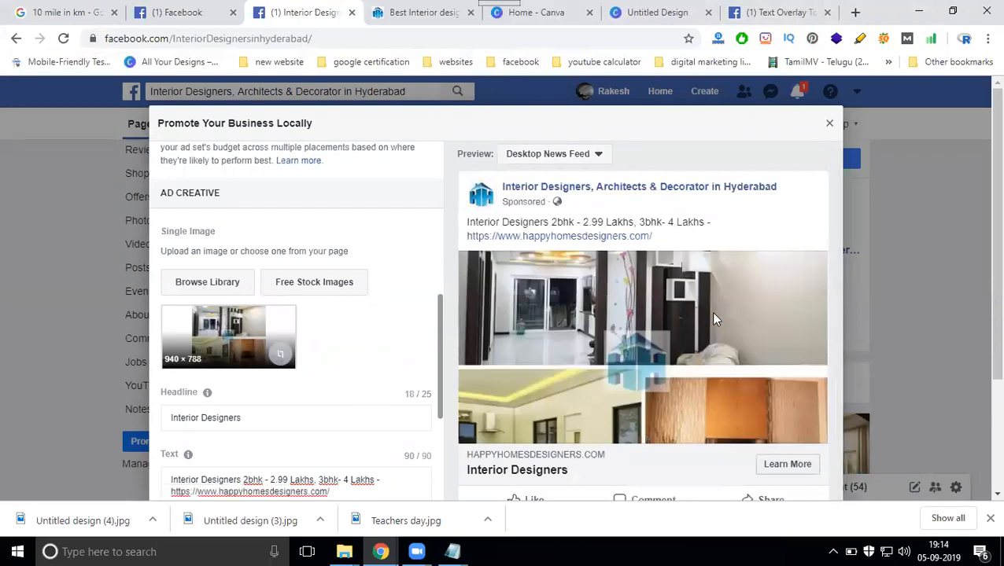
{"action": "scroll", "coordinate": [678, 313], "scroll_direction": "down", "scroll_amount": 1}
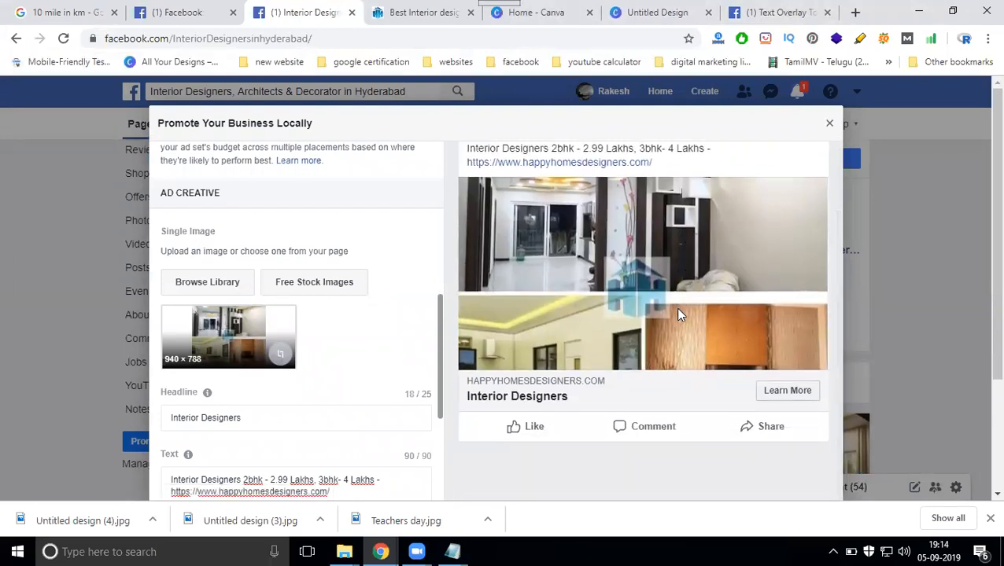
{"action": "scroll", "coordinate": [659, 343], "scroll_direction": "up", "scroll_amount": 1}
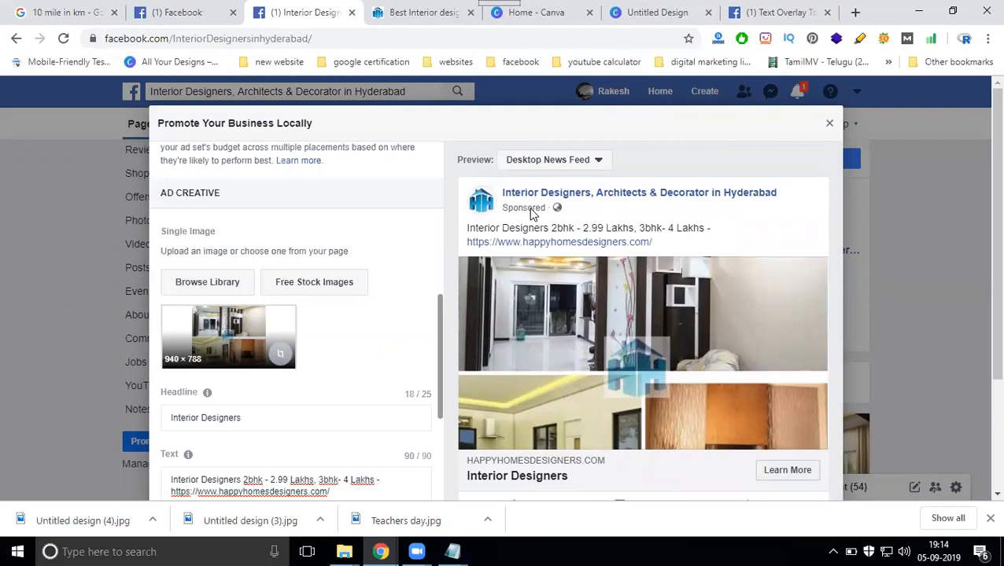
Preview the ad as Mobile Marketplace, Messenger Inbox, Facebook Stories, Instagram and Mobile News Feed, then return to the Desktop News Feed preview.
{"action": "left_click", "coordinate": [522, 163]}
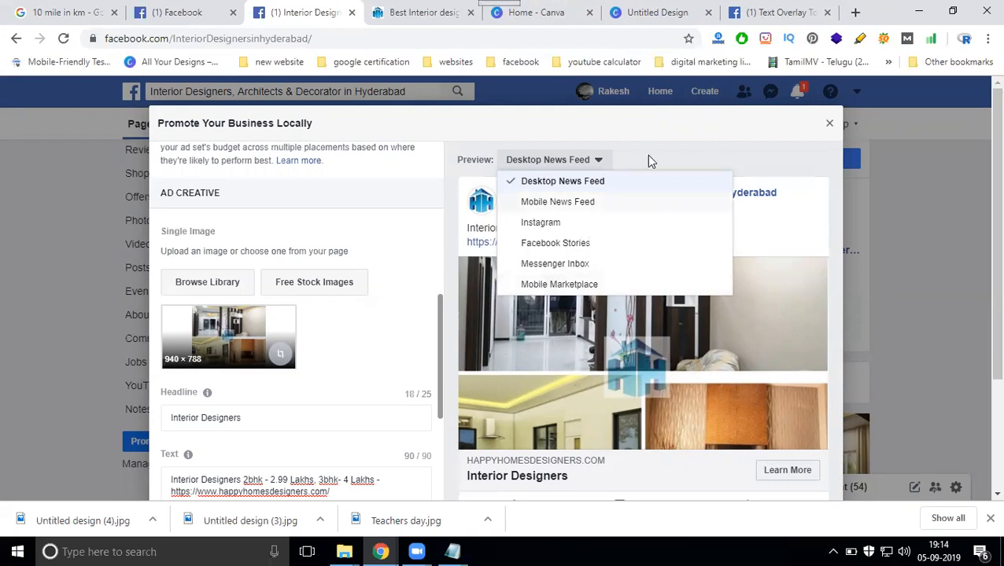
{"action": "left_click", "coordinate": [597, 286]}
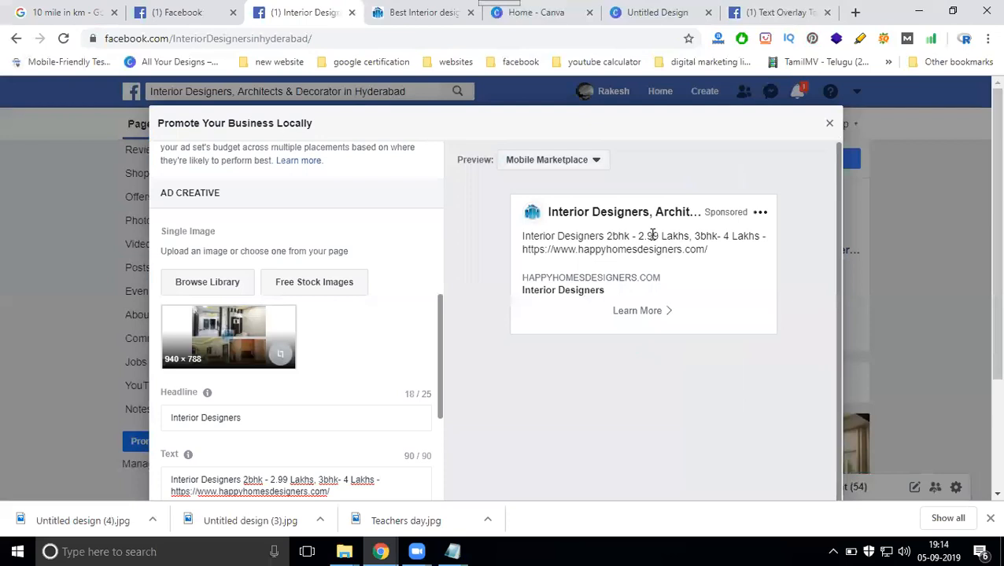
{"action": "left_click", "coordinate": [537, 161]}
{"action": "left_click", "coordinate": [542, 263]}
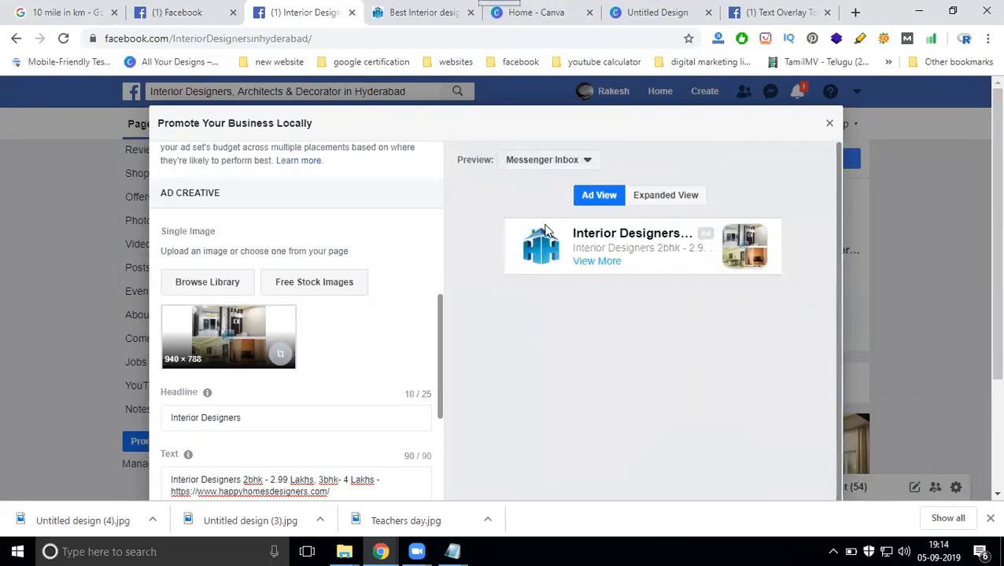
{"action": "left_click", "coordinate": [543, 164]}
{"action": "left_click", "coordinate": [545, 245]}
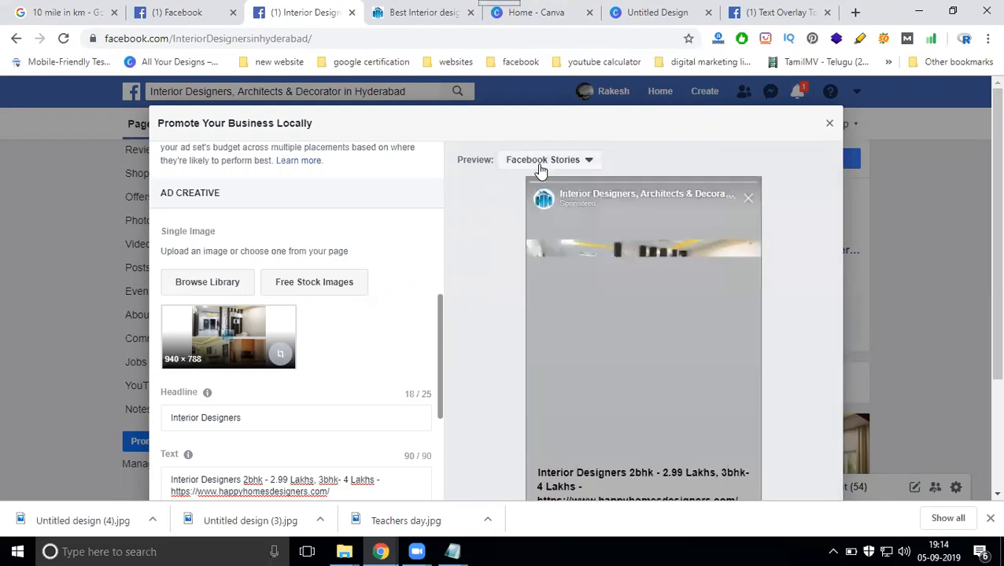
{"action": "left_click", "coordinate": [541, 164]}
{"action": "left_click", "coordinate": [543, 223]}
{"action": "left_click", "coordinate": [542, 162]}
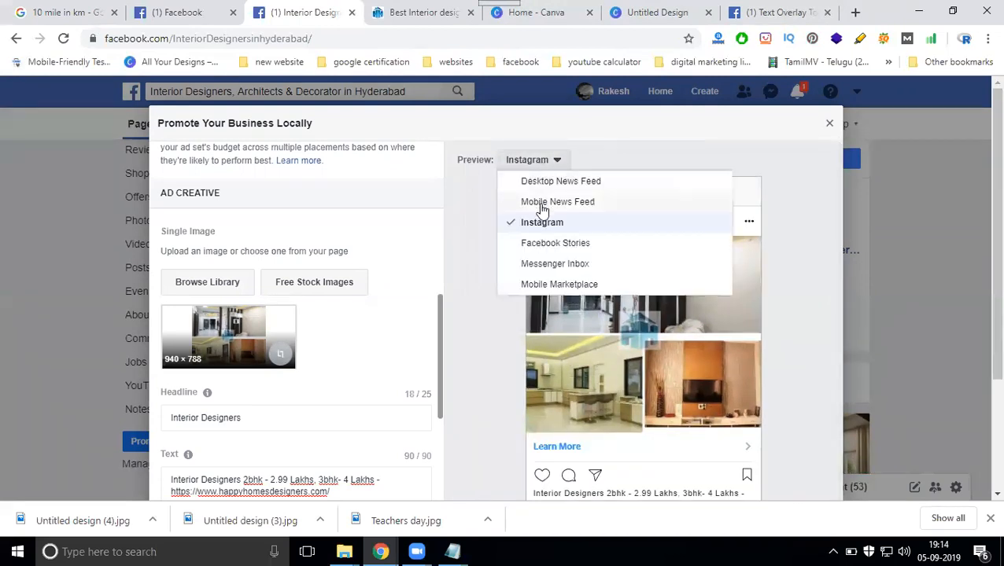
{"action": "left_click", "coordinate": [541, 205]}
{"action": "left_click", "coordinate": [542, 164]}
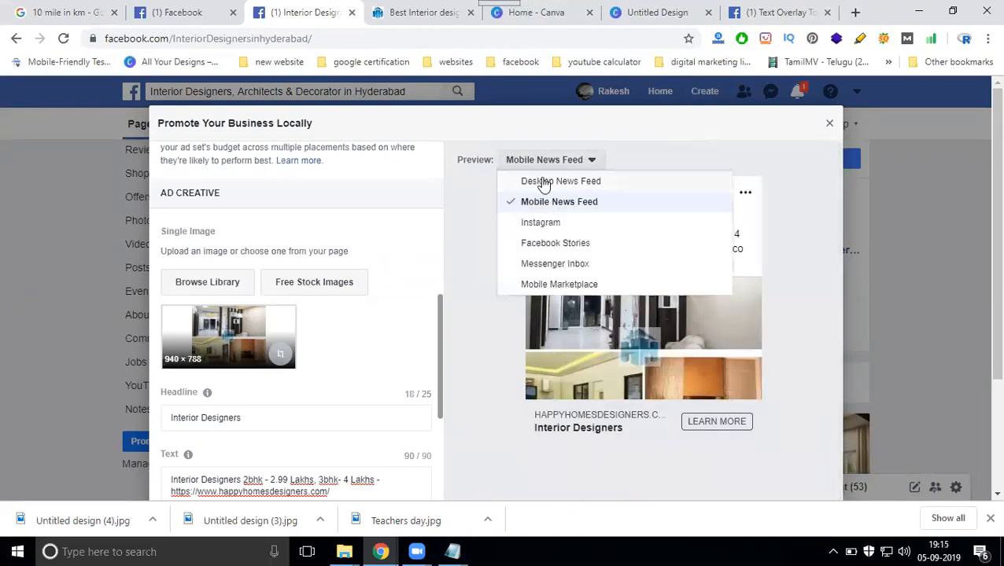
{"action": "left_click", "coordinate": [543, 181]}
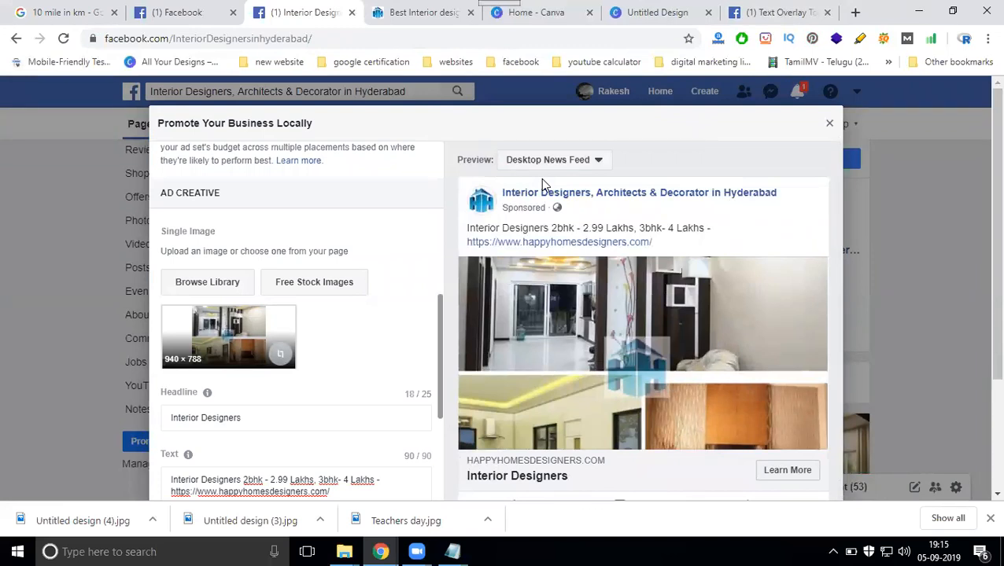
Promote the ad, continue with the ad account information fields left blank, and close the confirmation and results windows.
{"action": "scroll", "coordinate": [825, 310], "scroll_direction": "down", "scroll_amount": 1}
{"action": "scroll", "coordinate": [906, 284], "scroll_direction": "down", "scroll_amount": 2}
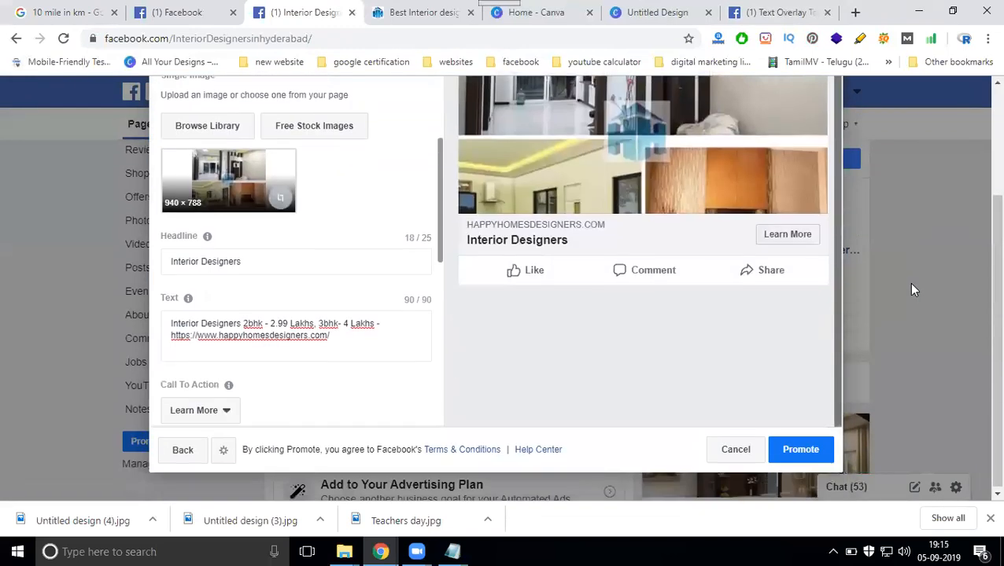
{"action": "left_click", "coordinate": [807, 451]}
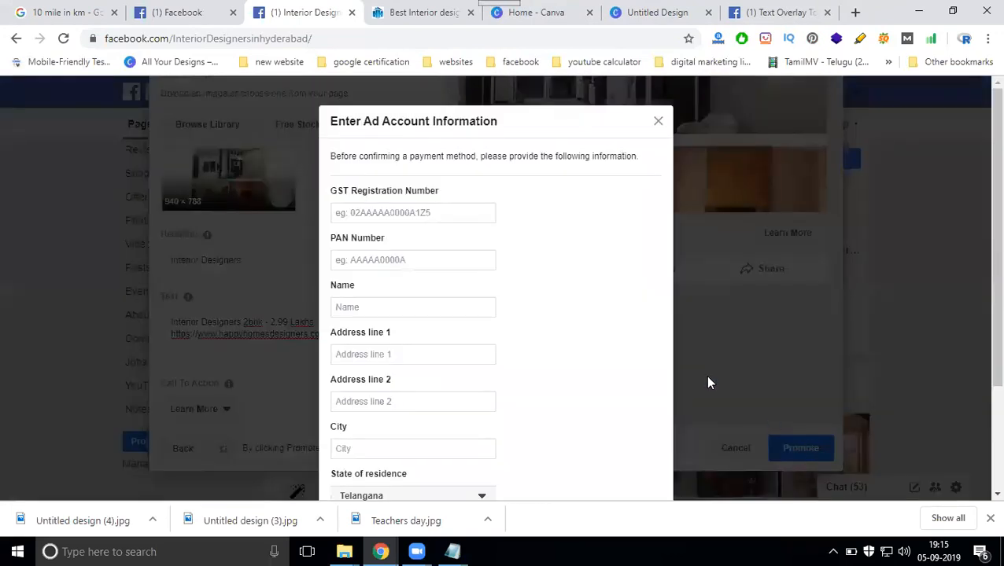
{"action": "scroll", "coordinate": [484, 256], "scroll_direction": "down", "scroll_amount": 3}
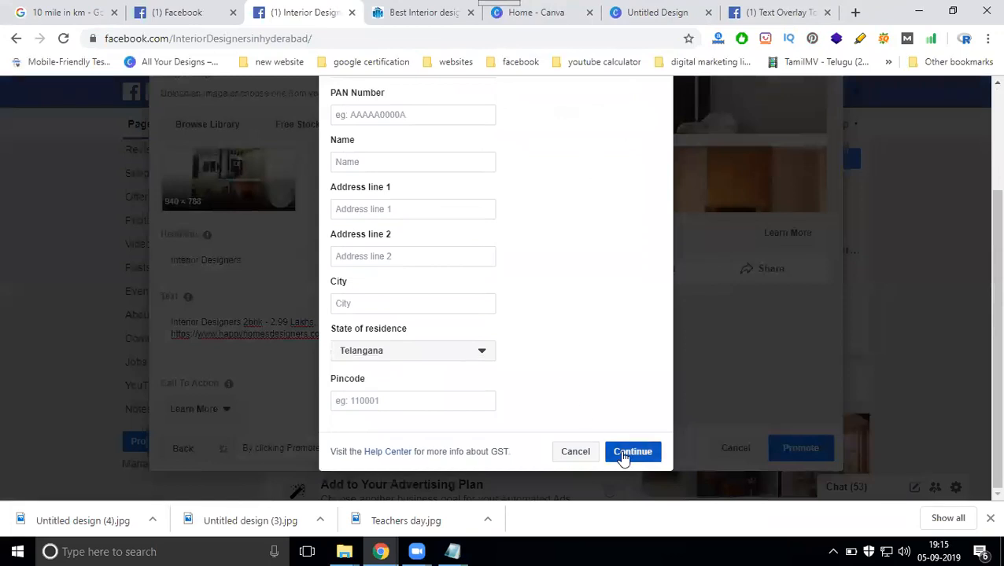
{"action": "left_click", "coordinate": [623, 454]}
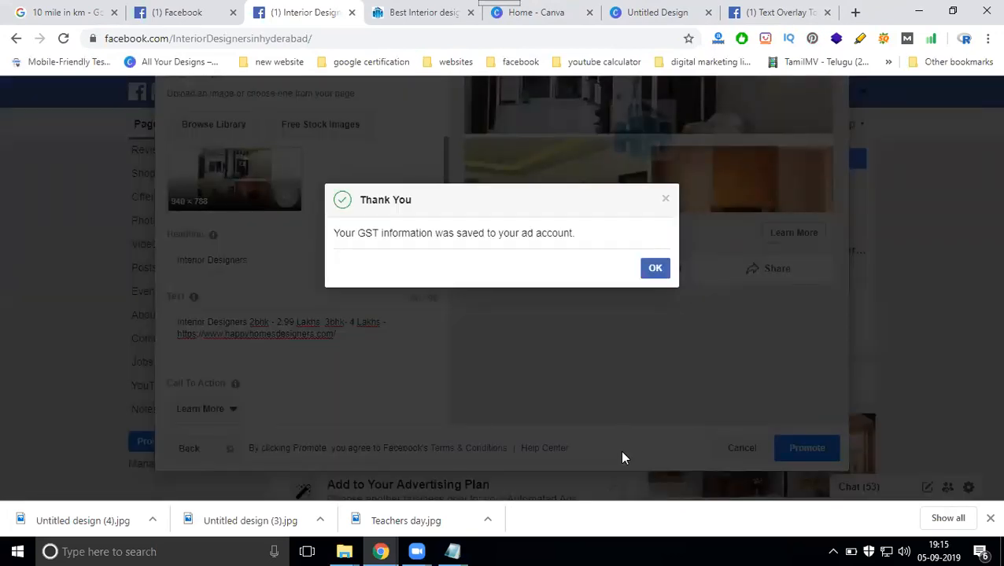
{"action": "left_click", "coordinate": [654, 269]}
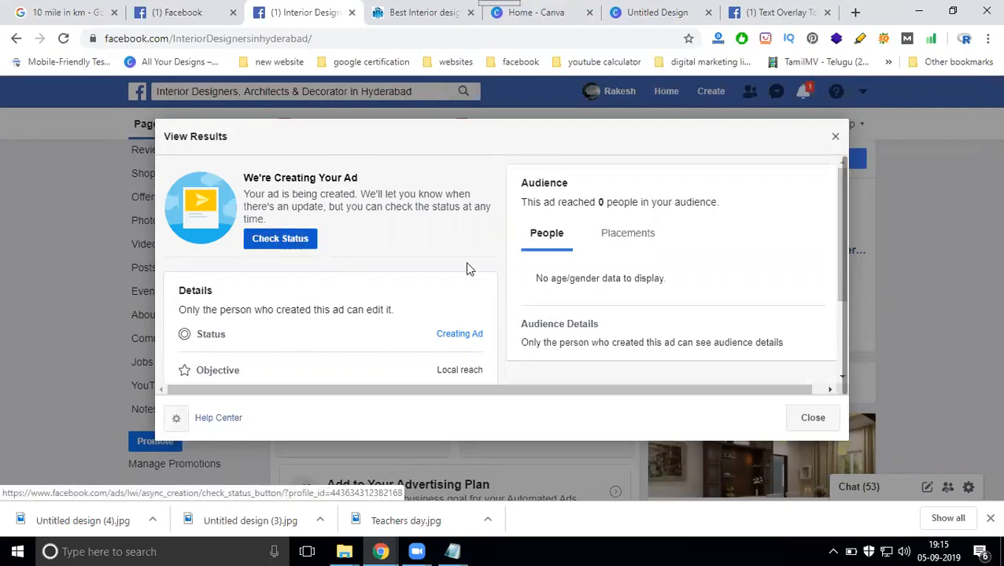
{"action": "left_click", "coordinate": [818, 418]}
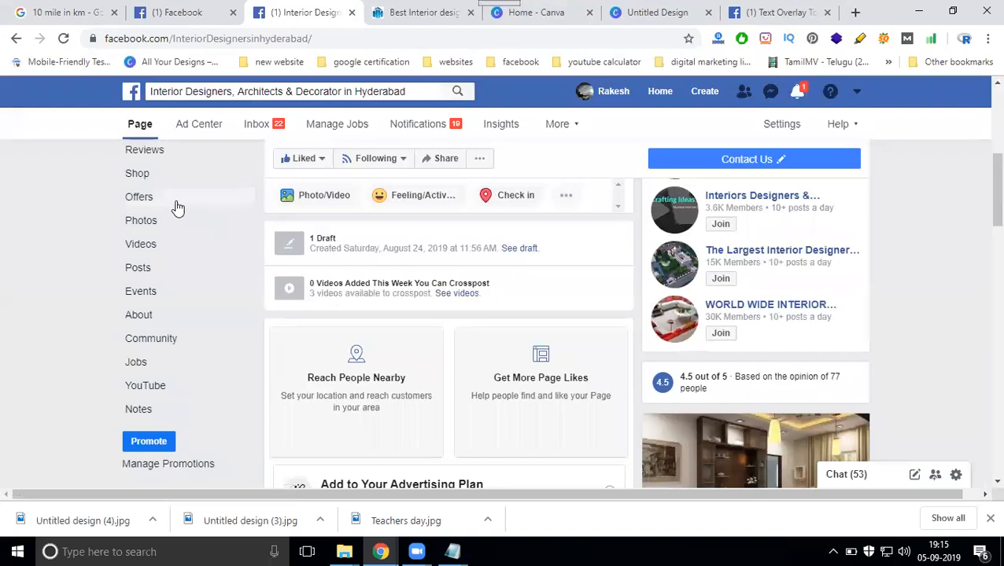
Open the page's Ad Center and check the status of the Local Reach ad.
{"action": "left_click", "coordinate": [194, 130]}
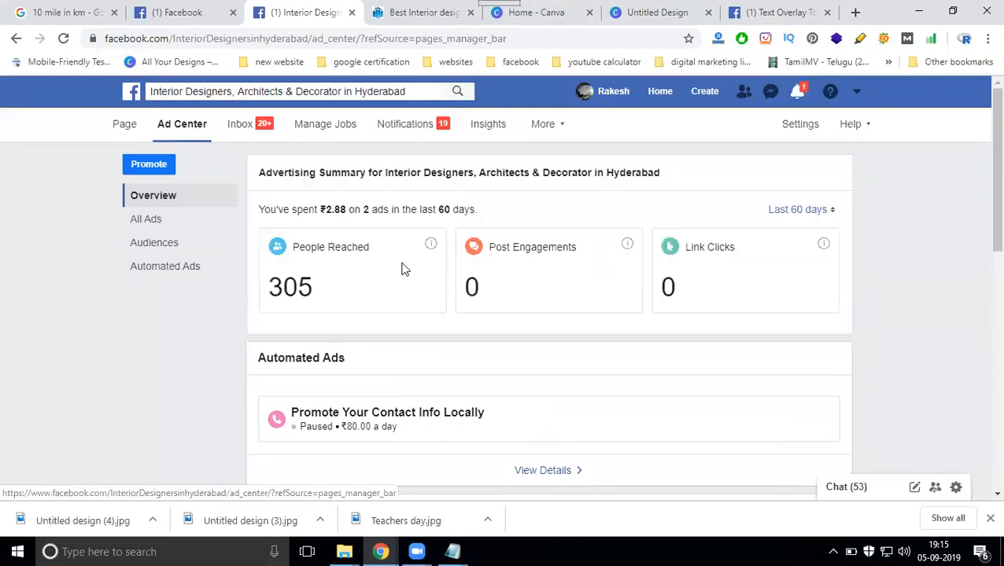
{"action": "scroll", "coordinate": [401, 279], "scroll_direction": "down", "scroll_amount": 3}
{"action": "scroll", "coordinate": [381, 327], "scroll_direction": "down", "scroll_amount": 3}
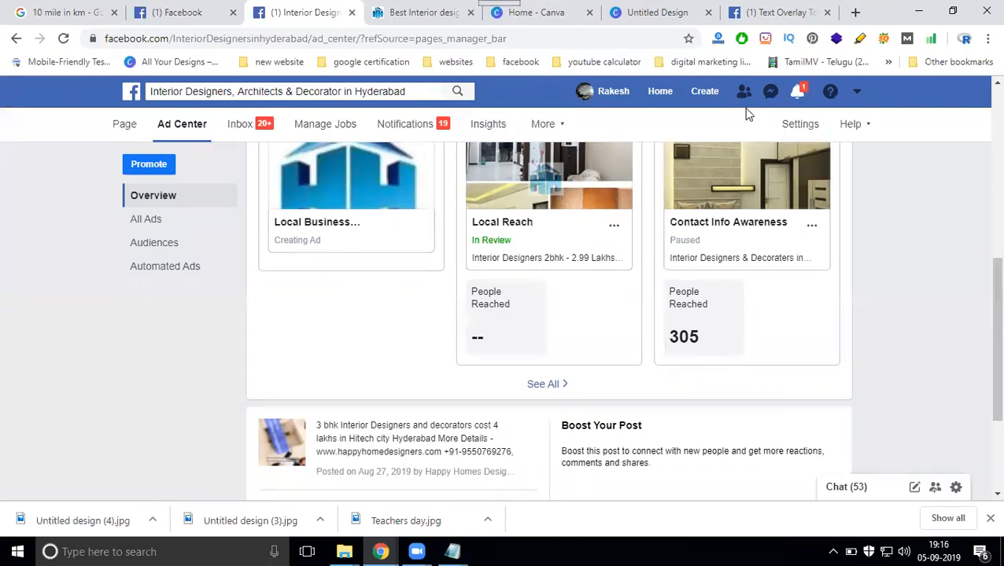
Open facebook.com/manage in a new browser tab to reach the list of ad accounts.
{"action": "left_click", "coordinate": [853, 13]}
{"action": "type", "text": "fac"}
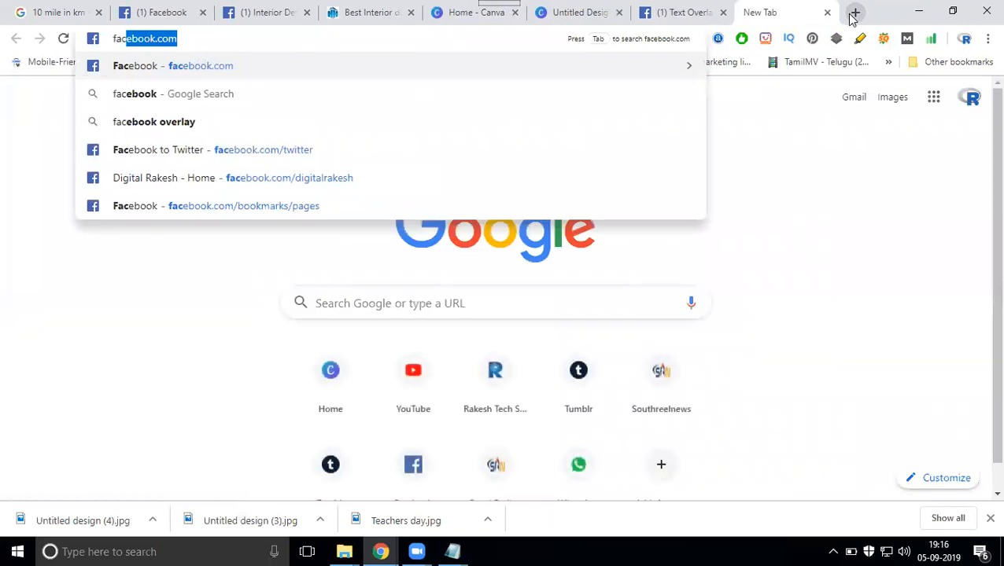
{"action": "key", "text": "Right"}
{"action": "type", "text": "/manage"}
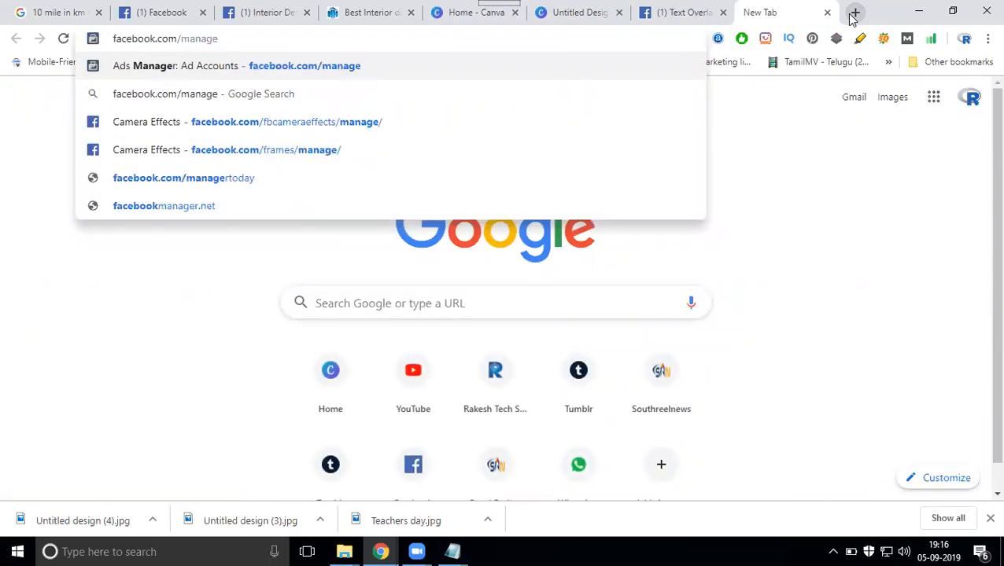
{"action": "key", "text": "Return"}
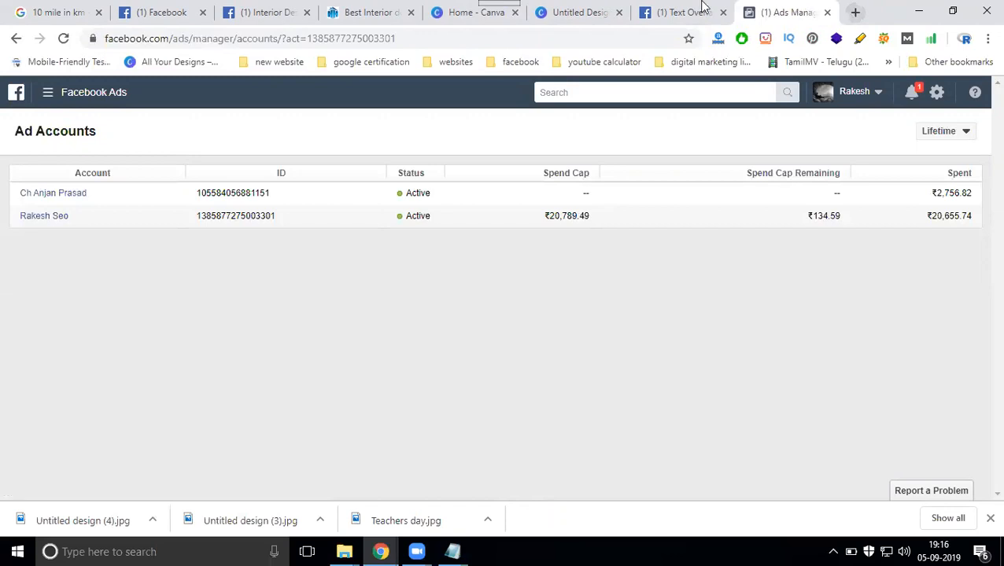
Open the Ads Manager campaigns list and compare the local business campaign's delivery status with the page's Ad Center.
{"action": "left_click", "coordinate": [46, 94]}
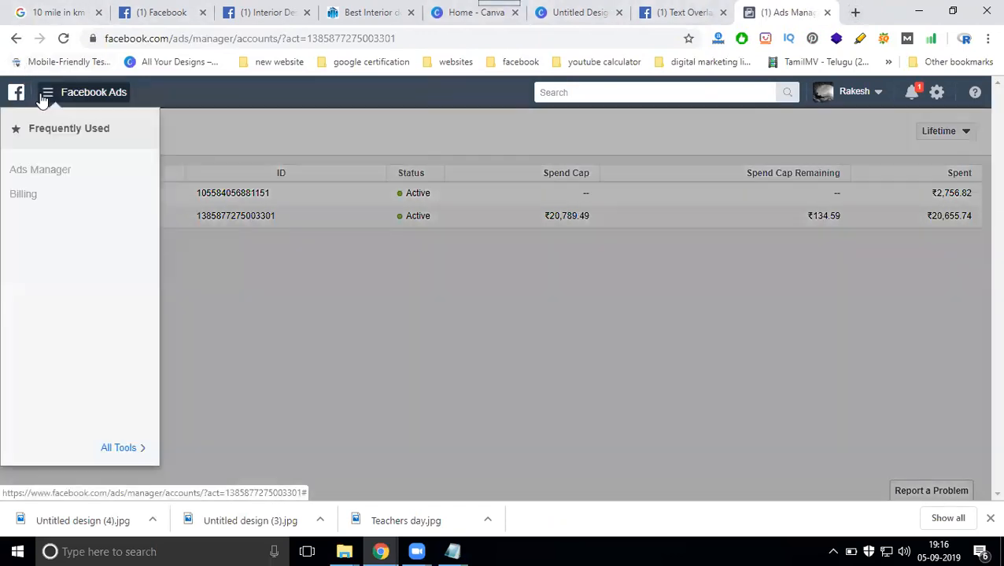
{"action": "left_click", "coordinate": [44, 179]}
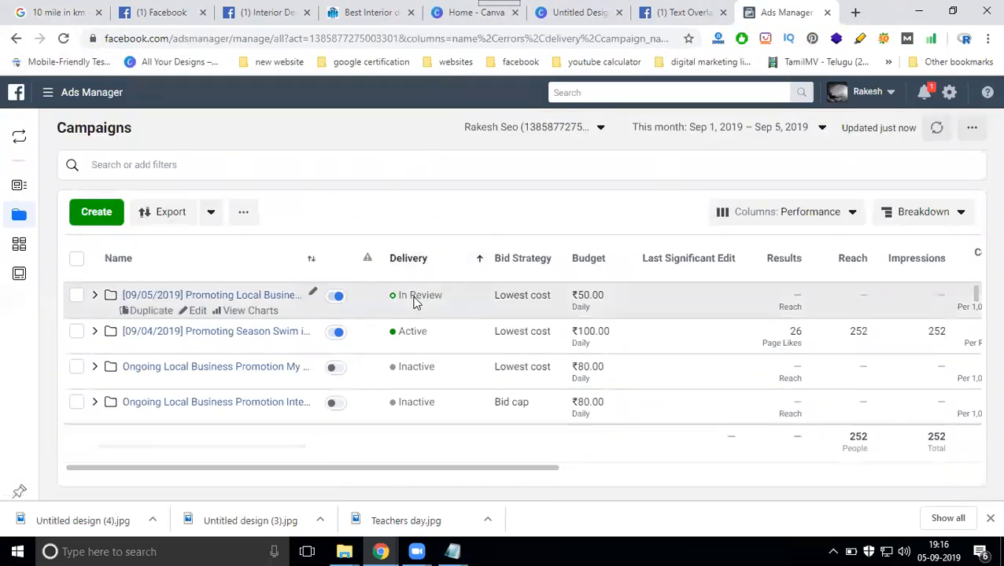
{"action": "left_click", "coordinate": [272, 12]}
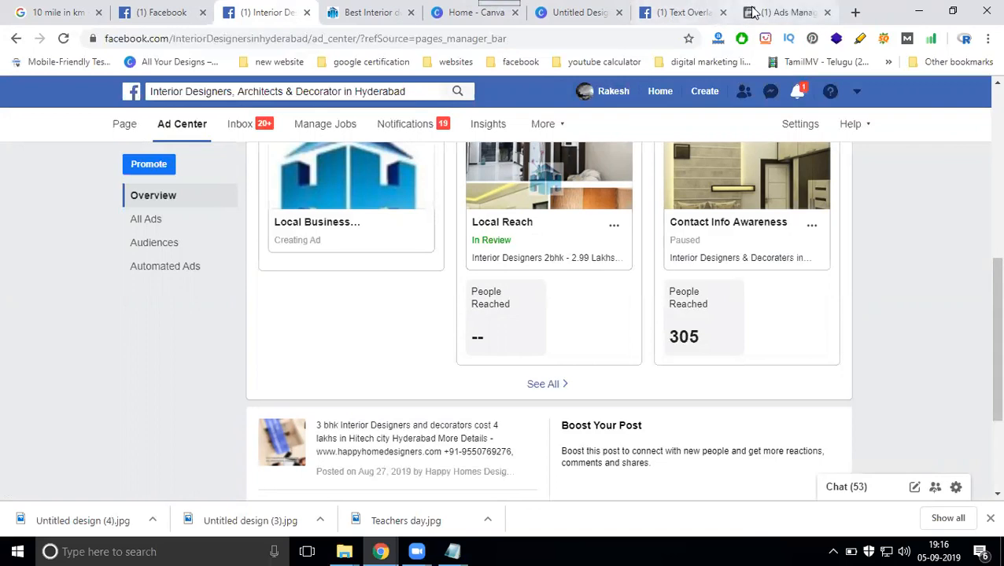
{"action": "left_click", "coordinate": [783, 12]}
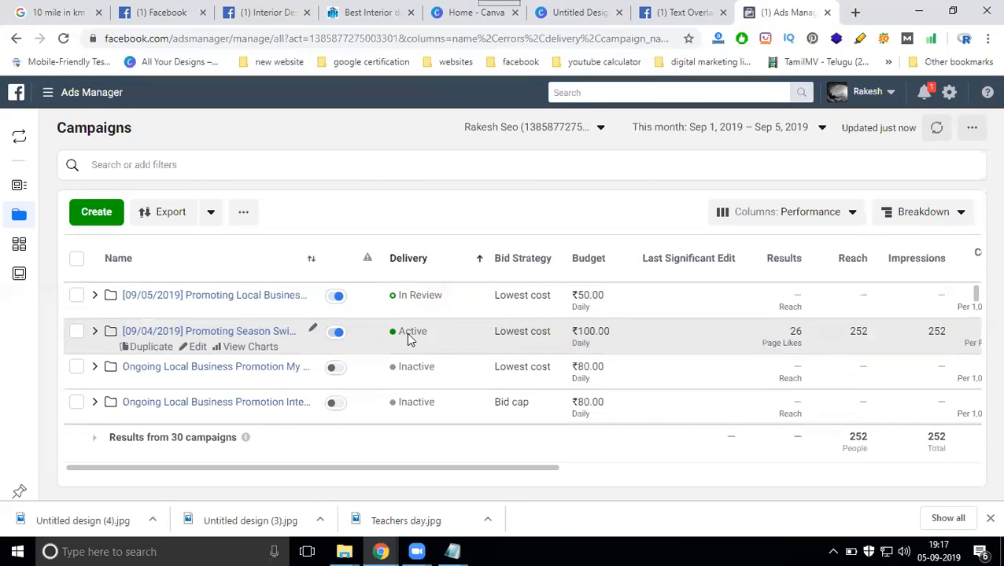
Open Google Play from the Google home page and go to its Apps section.
{"action": "left_click", "coordinate": [30, 10]}
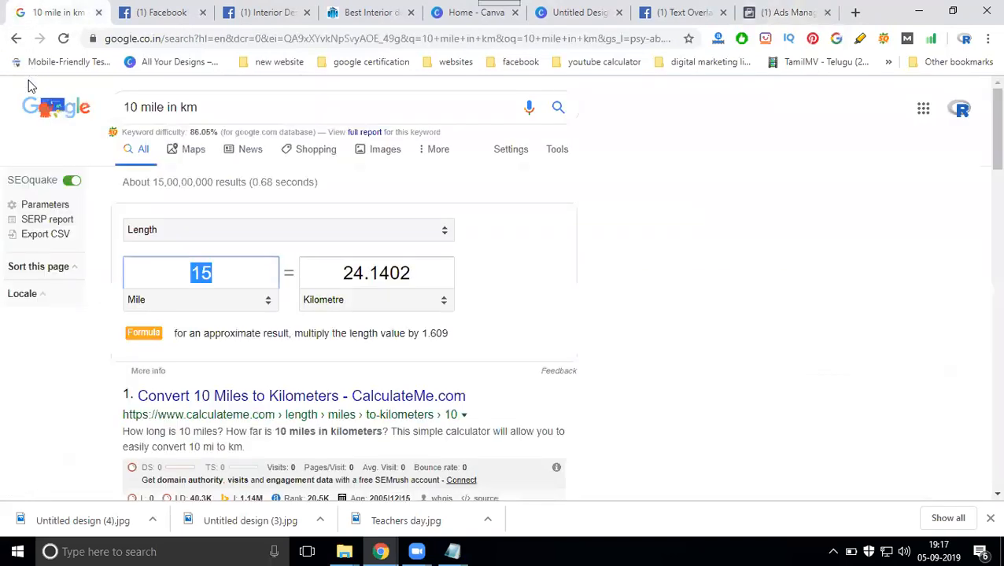
{"action": "left_click", "coordinate": [36, 115]}
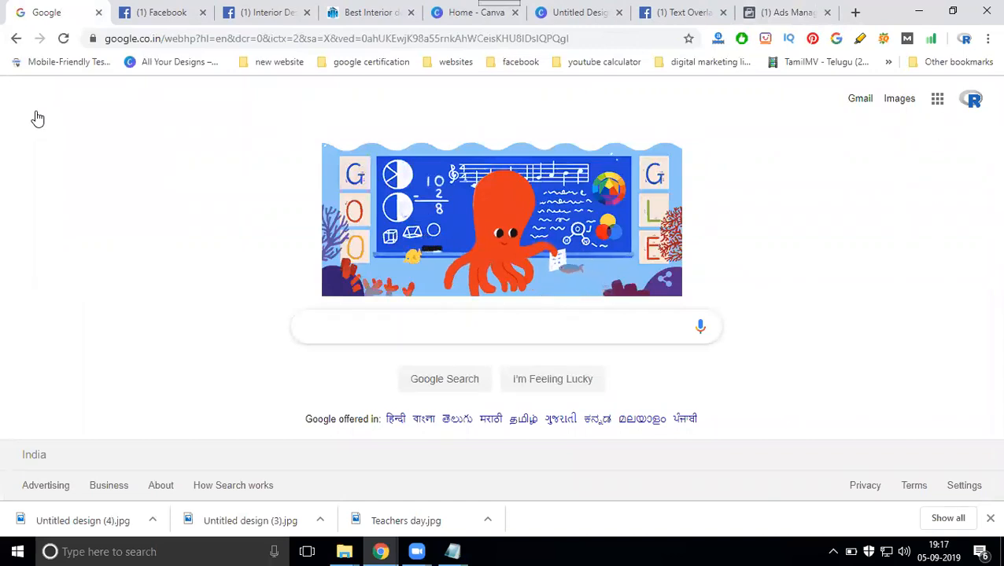
{"action": "left_click", "coordinate": [946, 106]}
{"action": "left_click", "coordinate": [860, 265]}
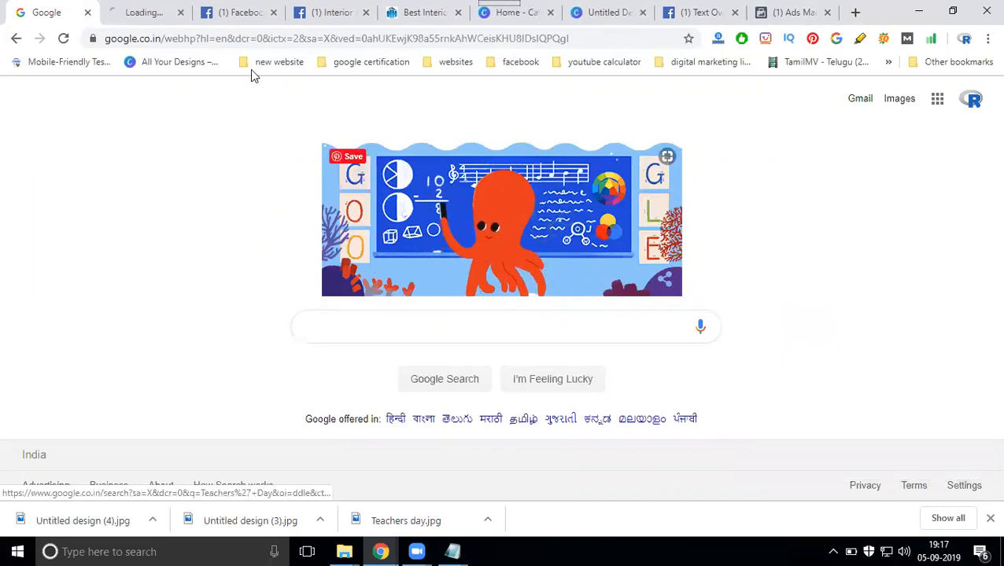
{"action": "left_click", "coordinate": [147, 10]}
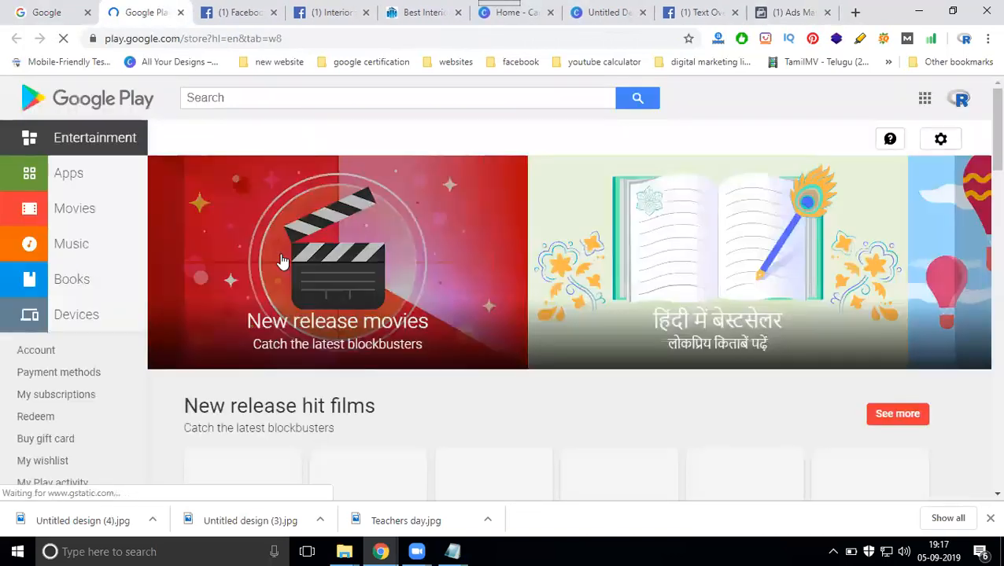
{"action": "left_click", "coordinate": [95, 184]}
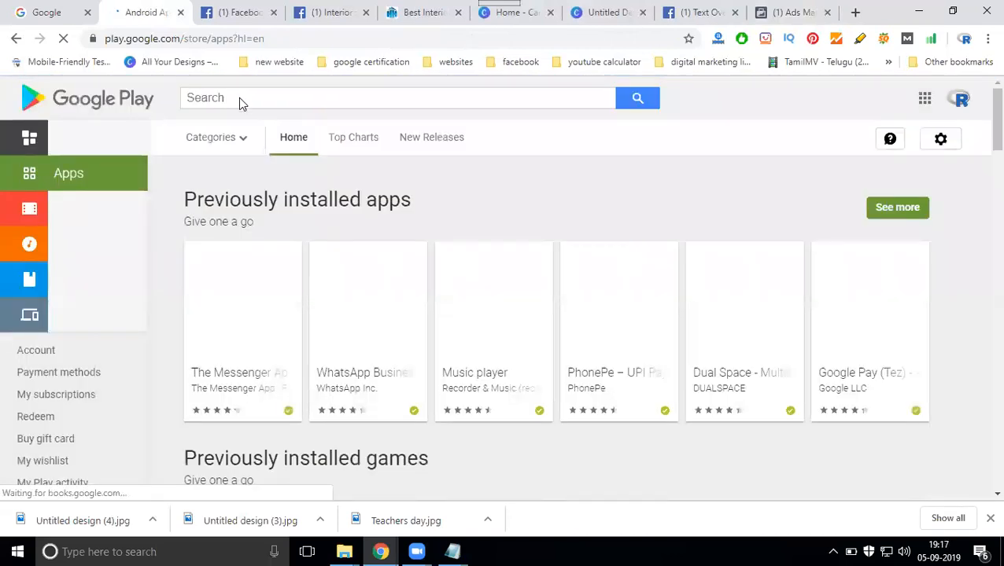
Search Google Play for "facebook ads manager".
{"action": "left_click", "coordinate": [241, 97]}
{"action": "type", "text": "f"}
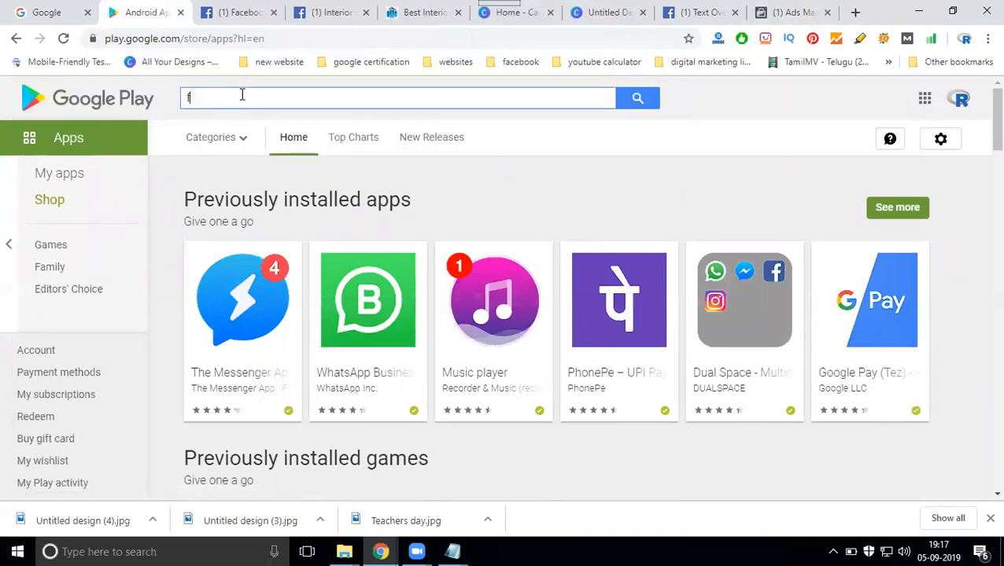
{"action": "type", "text": "acebook "}
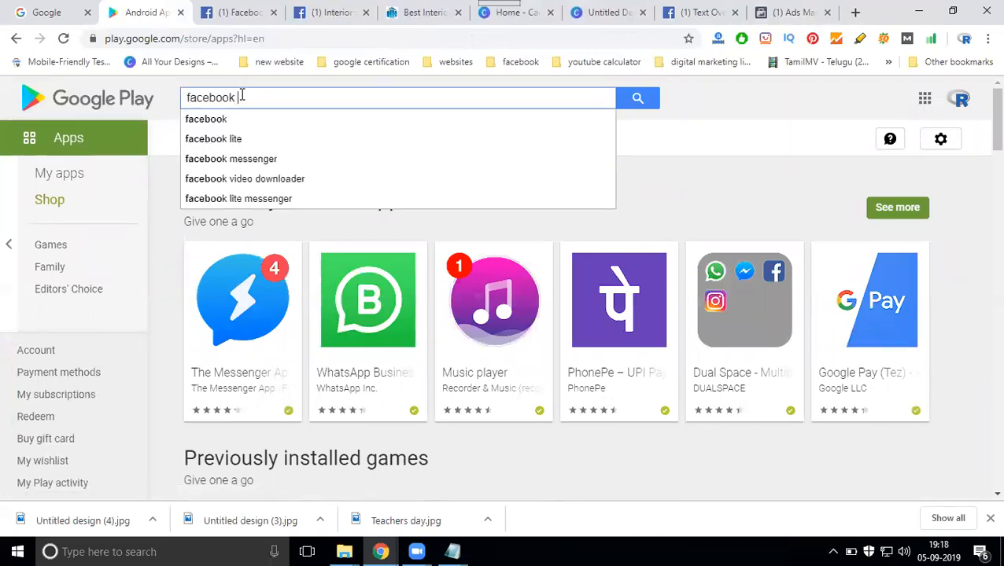
{"action": "type", "text": "ads manager"}
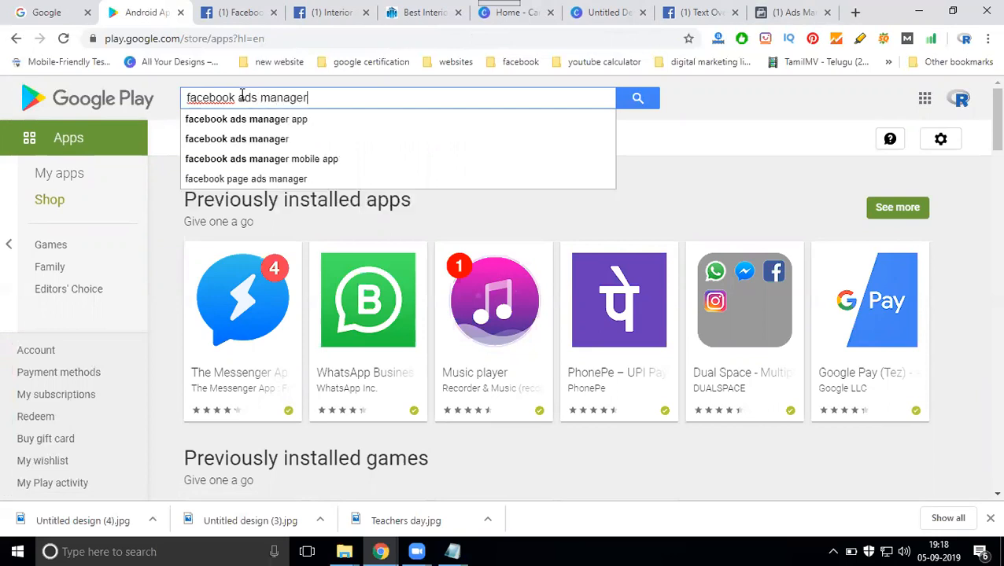
{"action": "key", "text": "Return"}
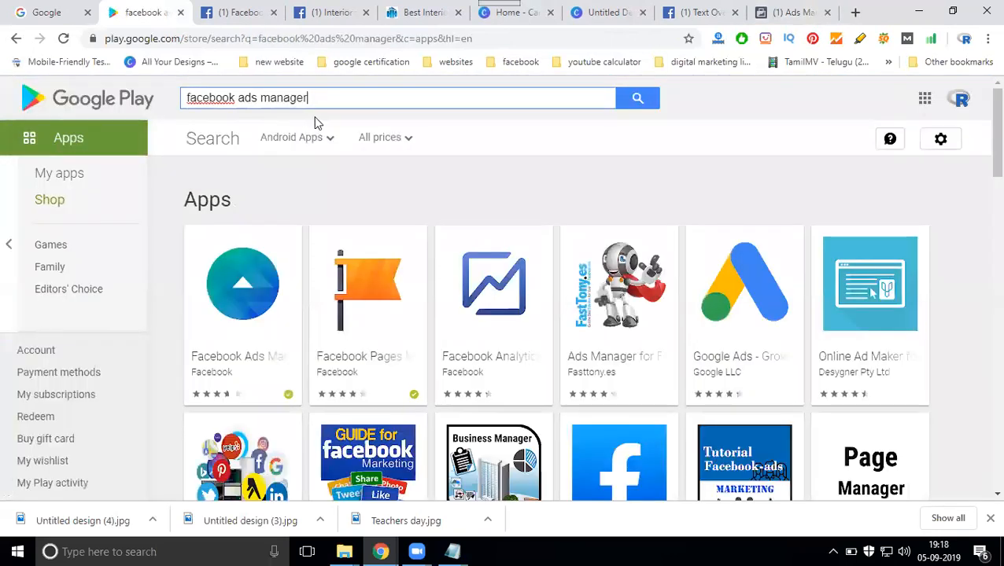
Open the Facebook Ads Manager app page from the search results and view its Manage Your Ads screenshot enlarged.
{"action": "left_click", "coordinate": [240, 280]}
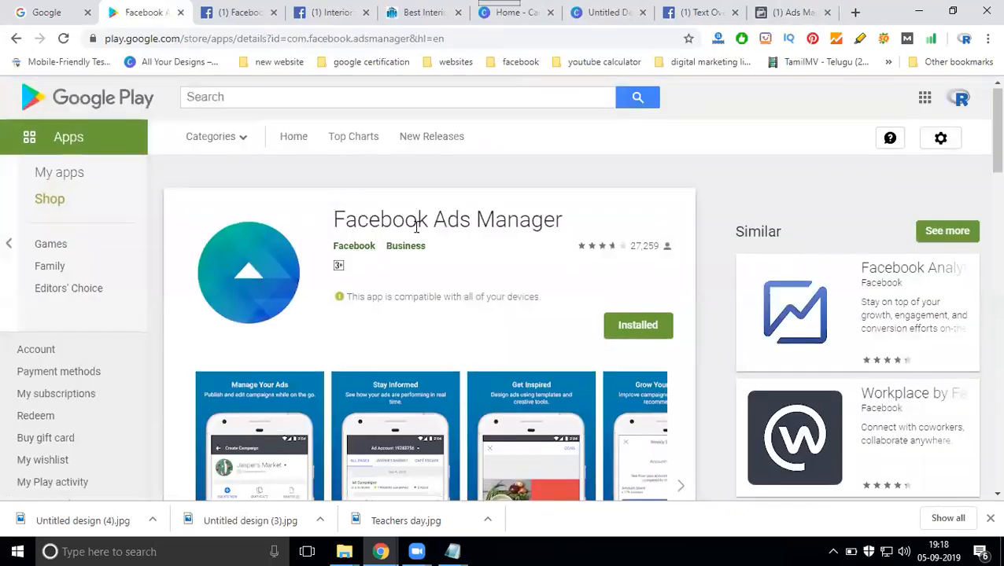
{"action": "scroll", "coordinate": [415, 225], "scroll_direction": "down", "scroll_amount": 3}
{"action": "left_click", "coordinate": [269, 257]}
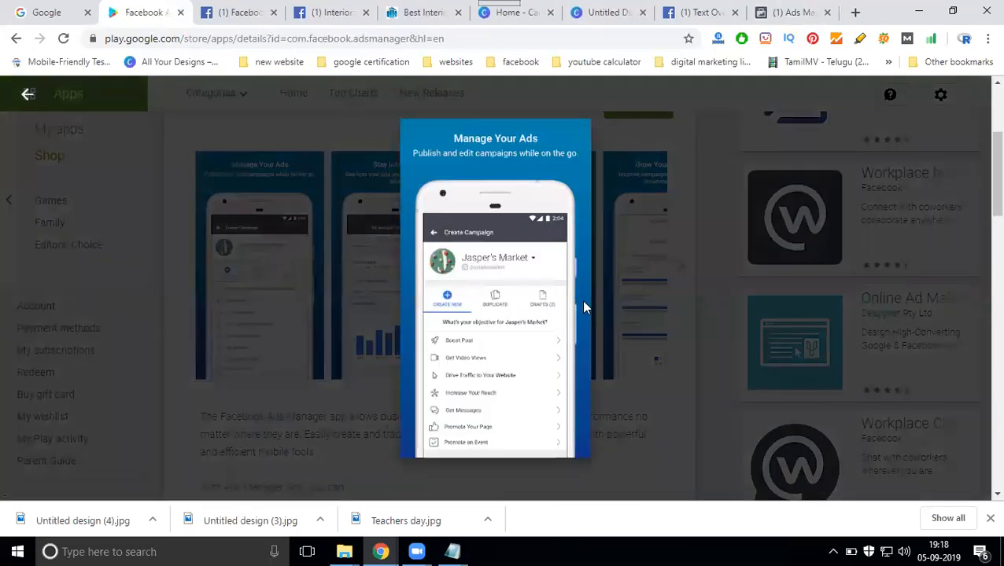
{"action": "left_click", "coordinate": [700, 294]}
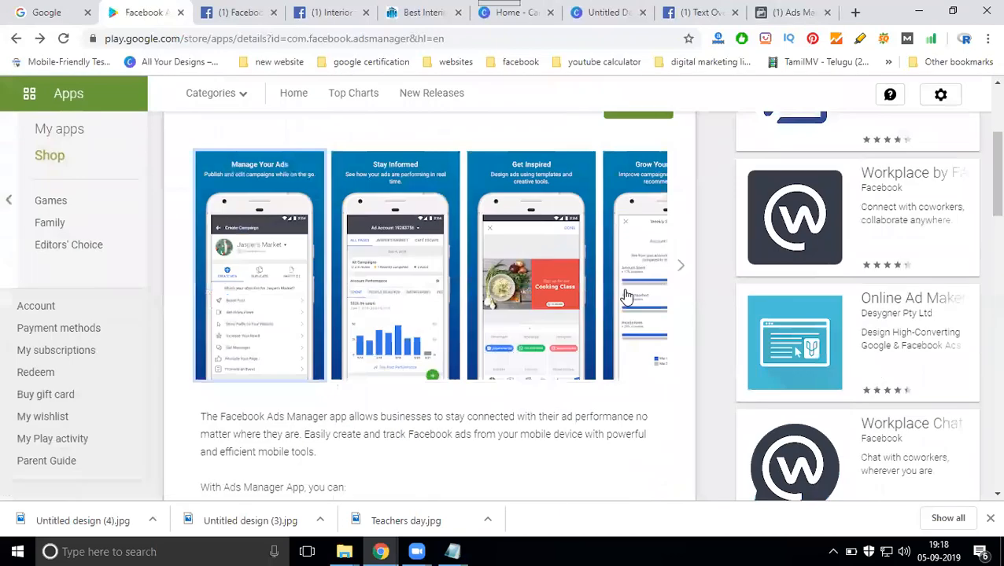
Browse the enlarged app screenshots from Stay Informed through Reach Your People, then return to the app's title section.
{"action": "left_click", "coordinate": [383, 282]}
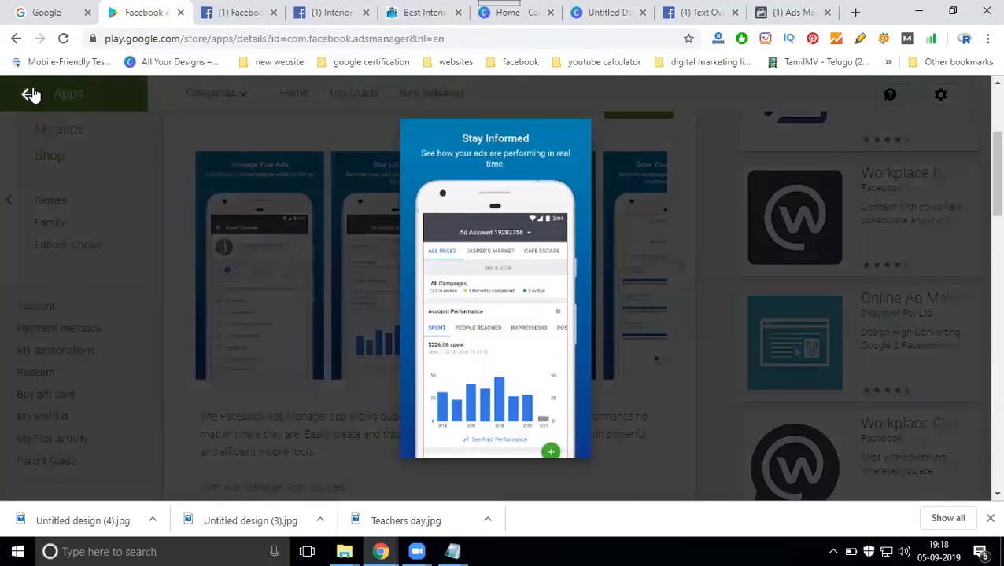
{"action": "left_click", "coordinate": [952, 308]}
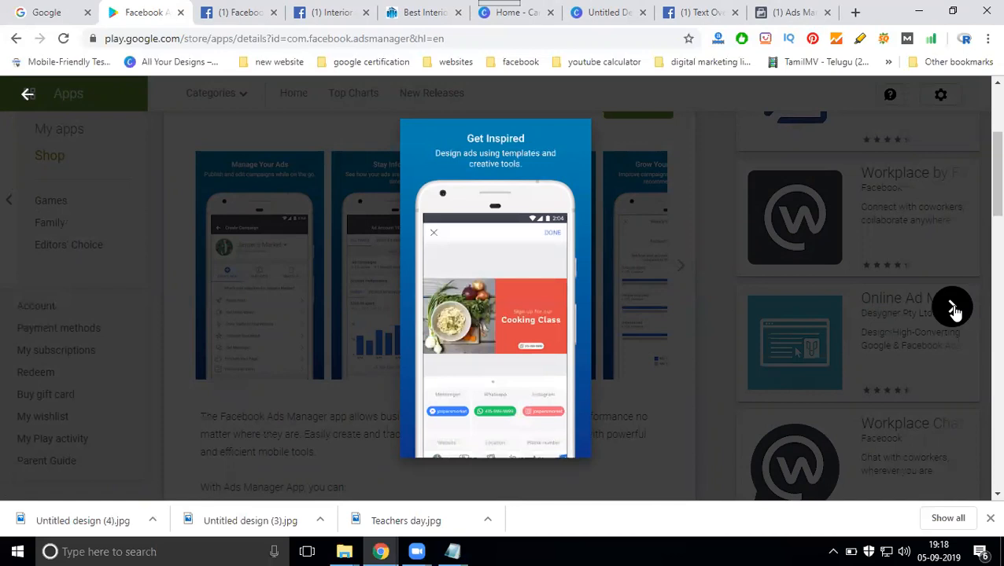
{"action": "left_click", "coordinate": [953, 308]}
{"action": "left_click", "coordinate": [953, 307]}
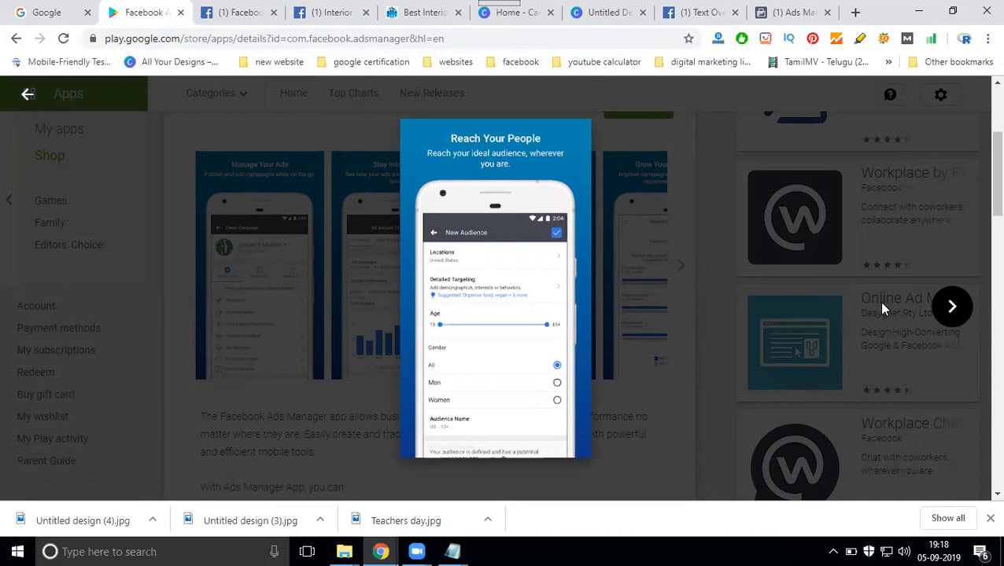
{"action": "left_click", "coordinate": [26, 96]}
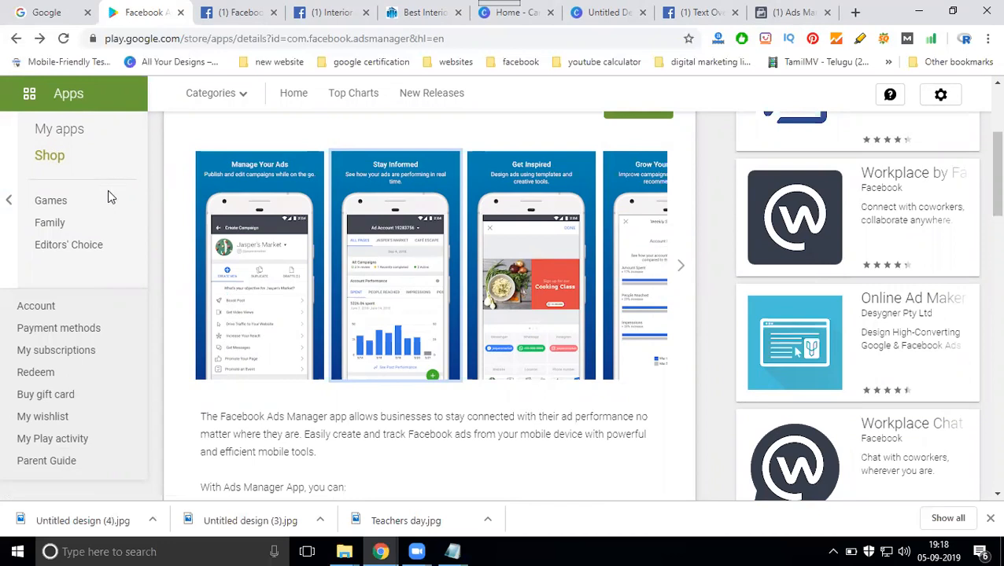
{"action": "scroll", "coordinate": [108, 195], "scroll_direction": "up", "scroll_amount": 3}
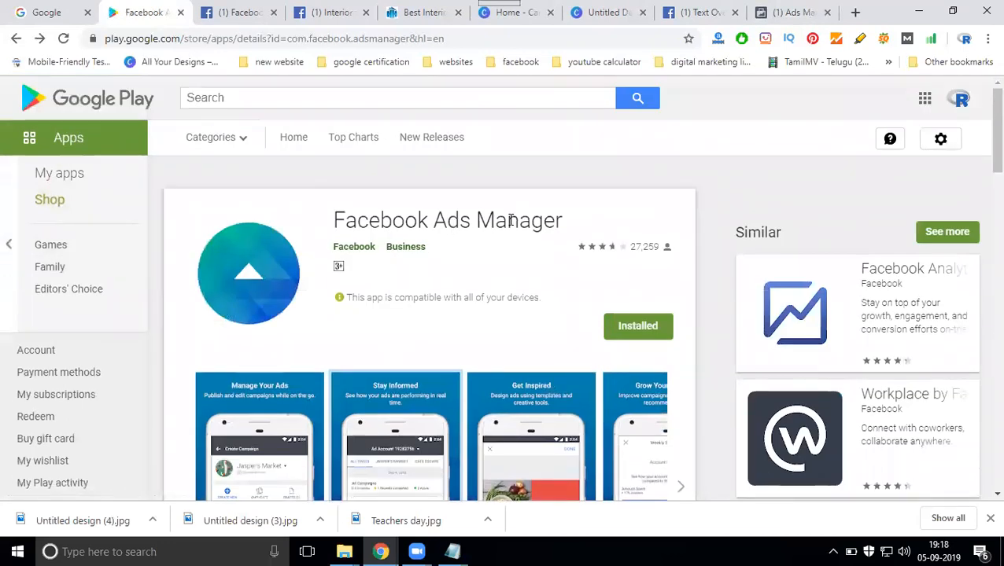
{"action": "mouse_move", "coordinate": [219, 249]}
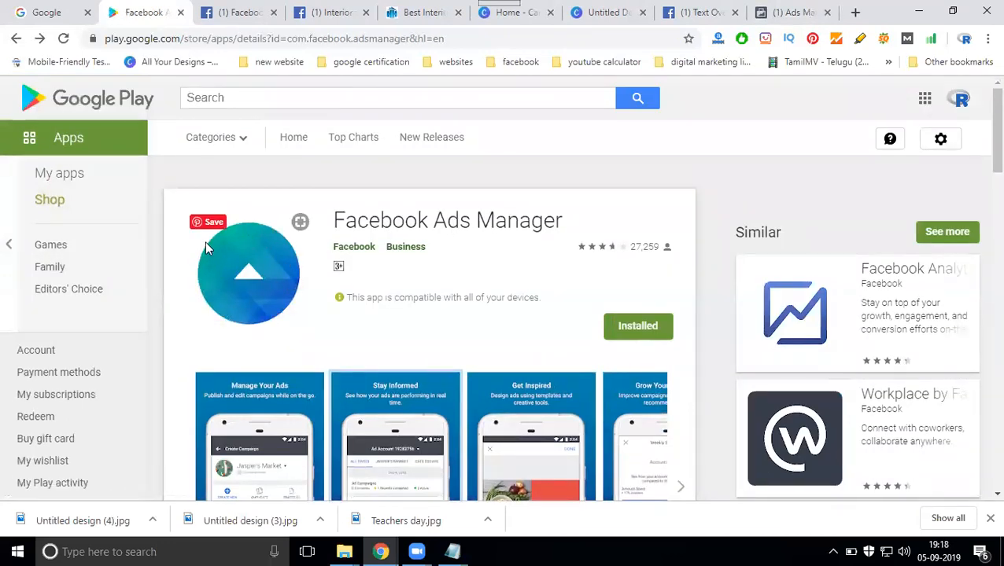